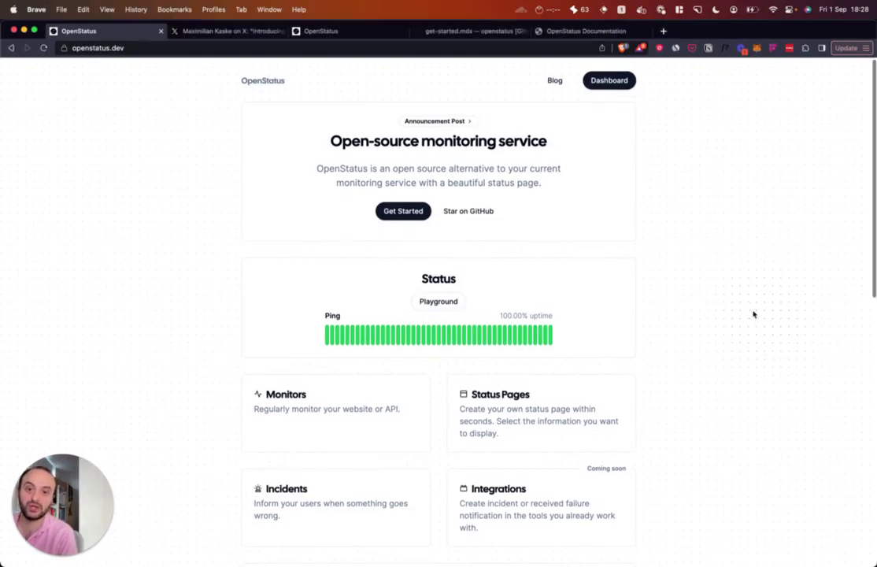
# Open the OpenStatus Playground (/play) in a new tab, then go back to the first tab
pyautogui.click(666, 279)
pyautogui.scroll(-1, 659, 279)
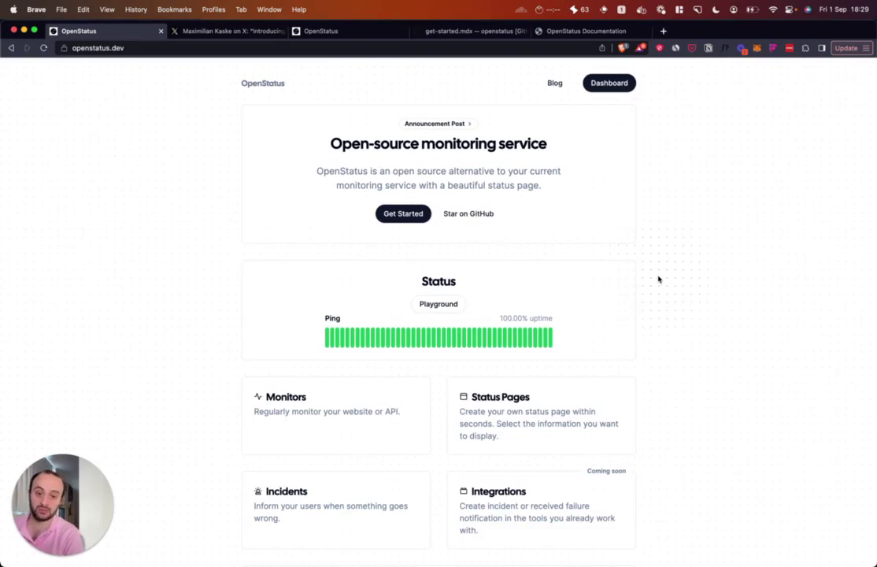
pyautogui.keyDown('super'); pyautogui.click(439, 304); pyautogui.keyUp('super')
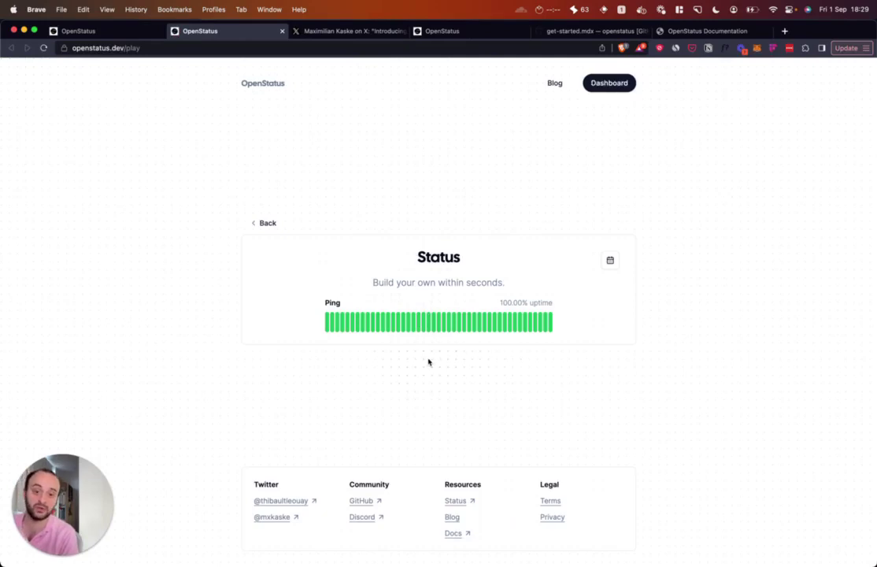
pyautogui.hotkey('ctrl', 'shift', 'Tab')
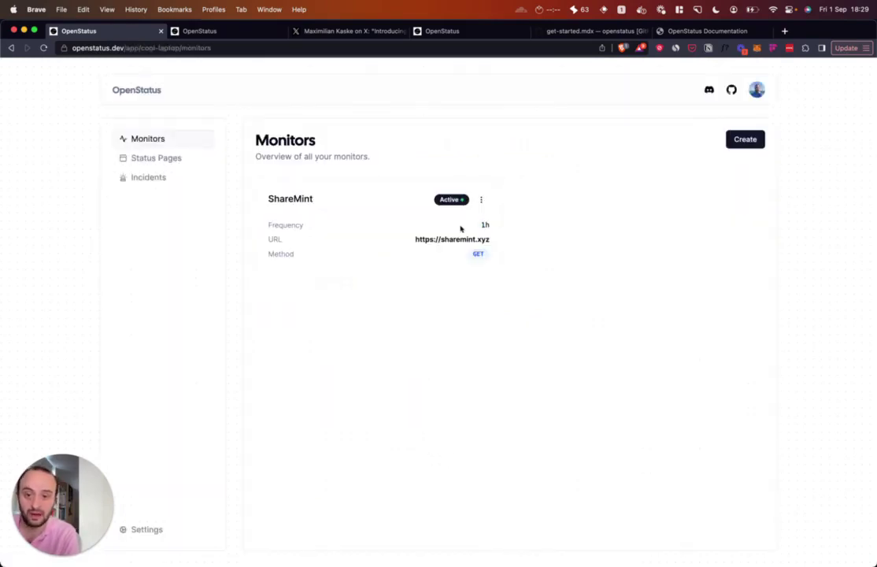
# View the ShareMint monitor's check data and try the Region and Pick a date filters
pyautogui.click(481, 203)
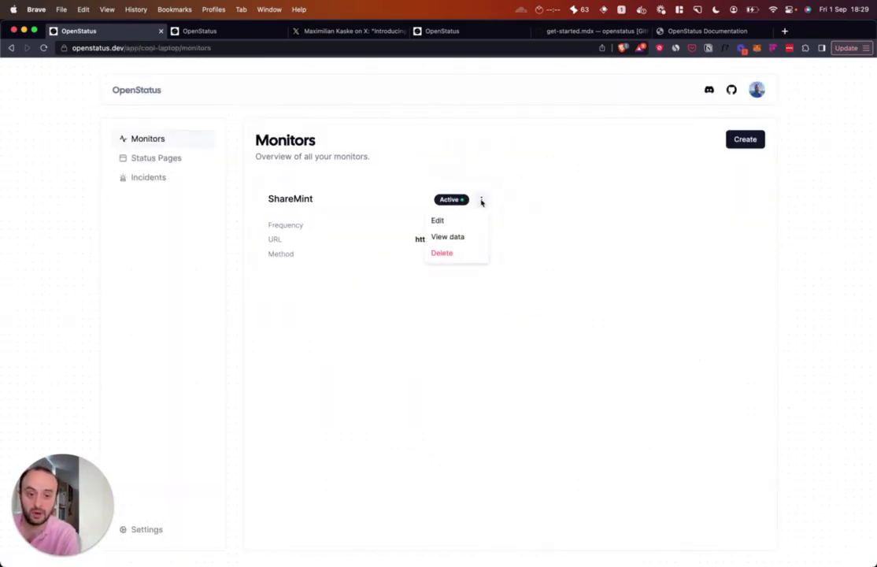
pyautogui.click(445, 240)
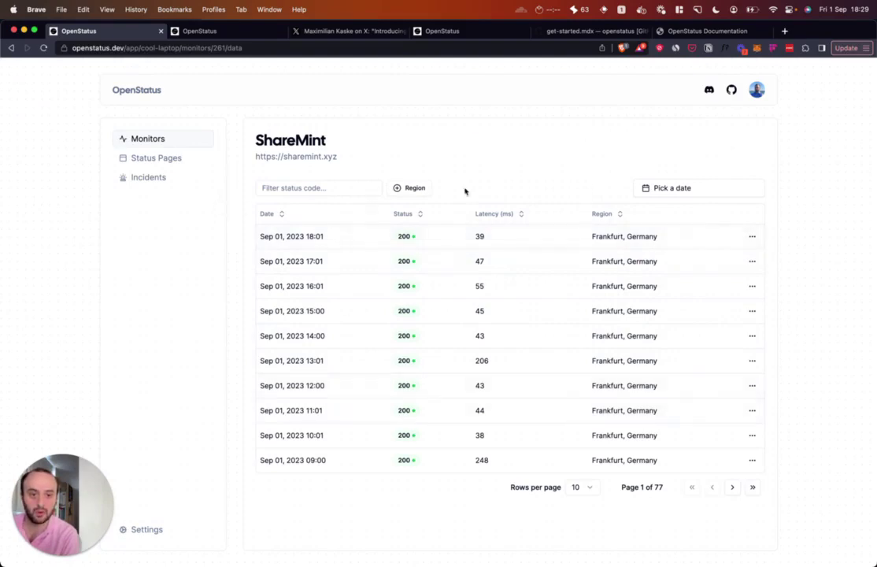
pyautogui.click(410, 187)
pyautogui.scroll(-3, 429, 307)
pyautogui.scroll(-3, 428, 307)
pyautogui.scroll(6, 445, 315)
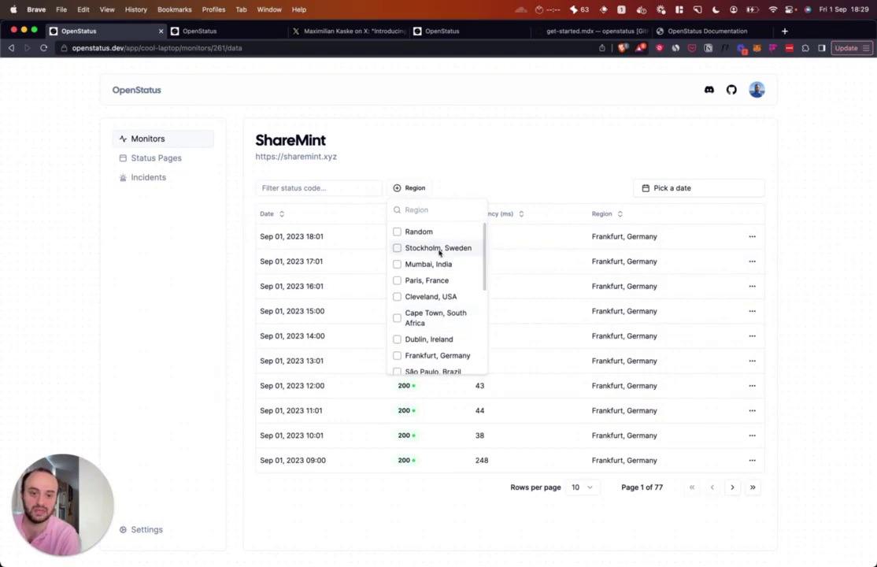
pyautogui.click(455, 187)
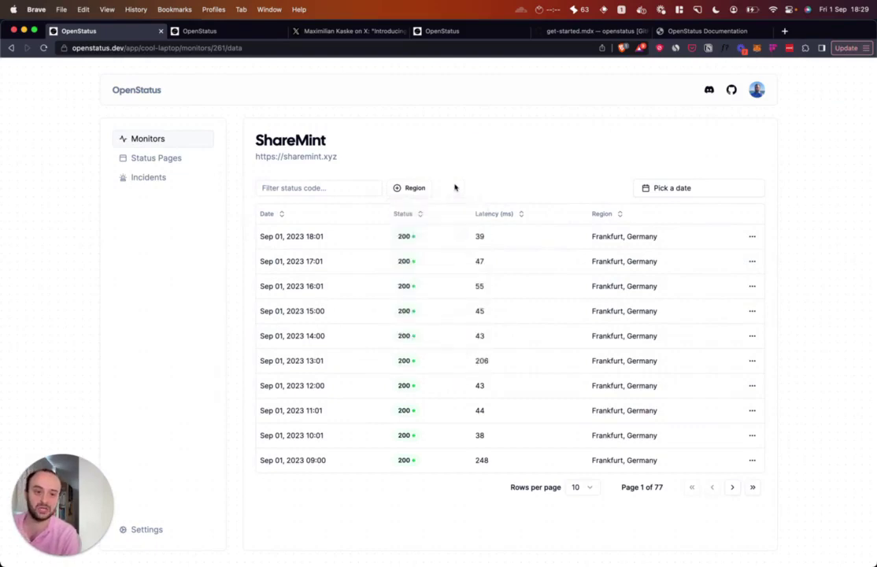
pyautogui.click(685, 191)
pyautogui.click(547, 149)
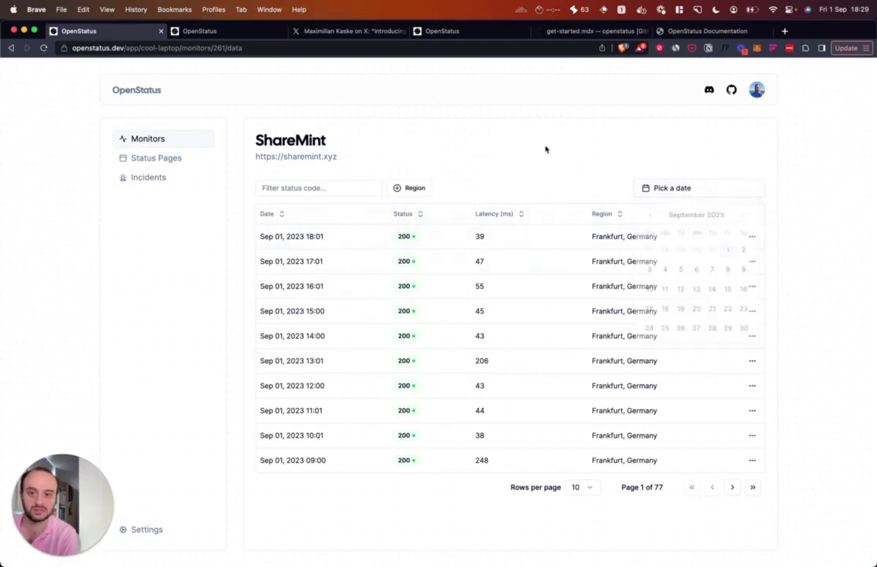
# Visit Status Pages and Incidents, then return to the Monitors overview
pyautogui.click(156, 158)
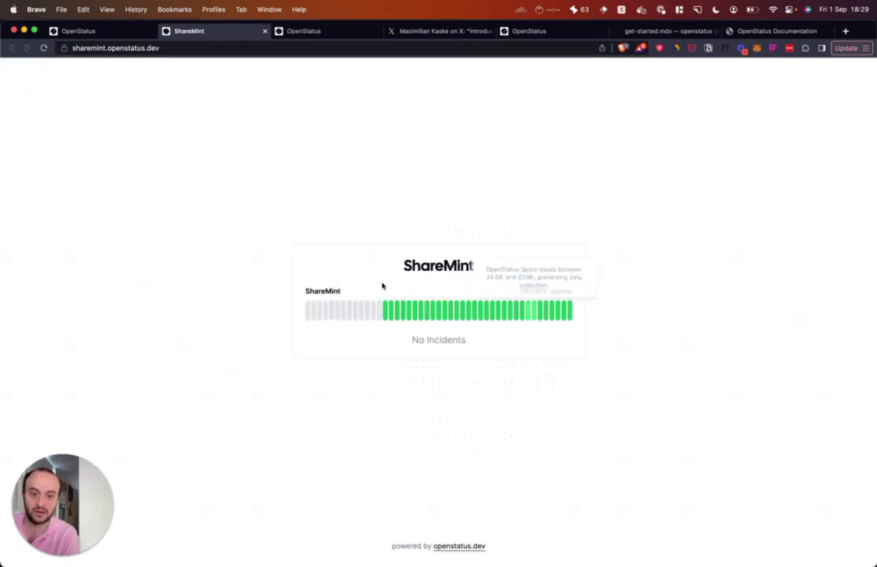
pyautogui.click(79, 31)
pyautogui.click(148, 178)
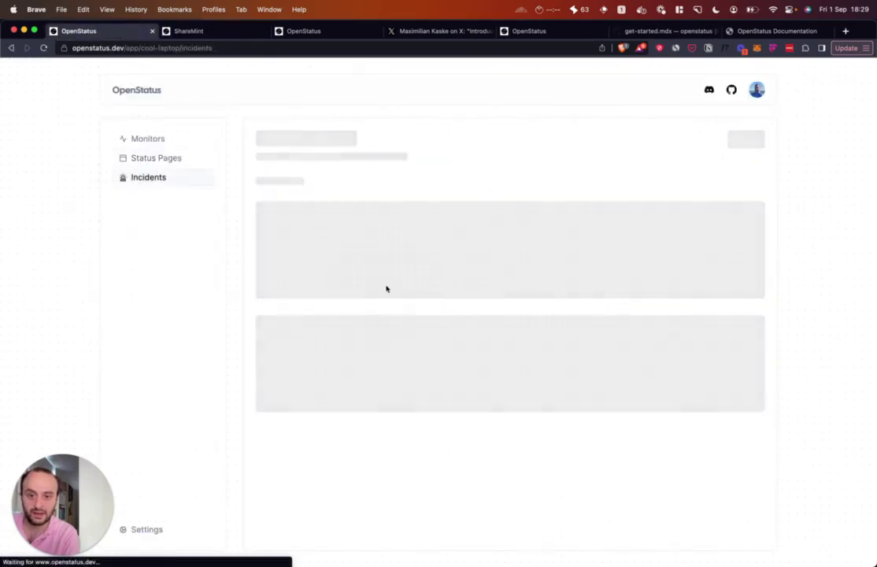
pyautogui.click(148, 139)
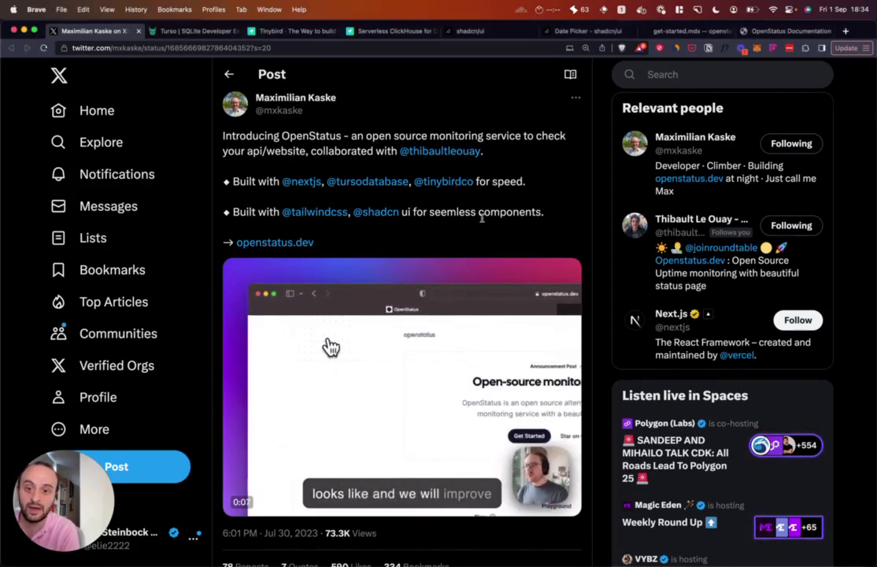
pyautogui.scroll(-1, 462, 214)
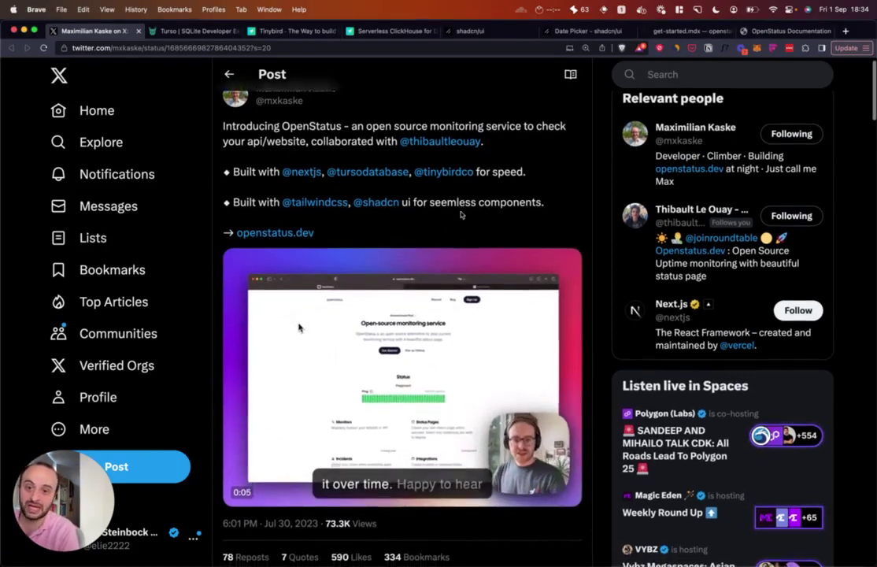
pyautogui.scroll(1, 399, 183)
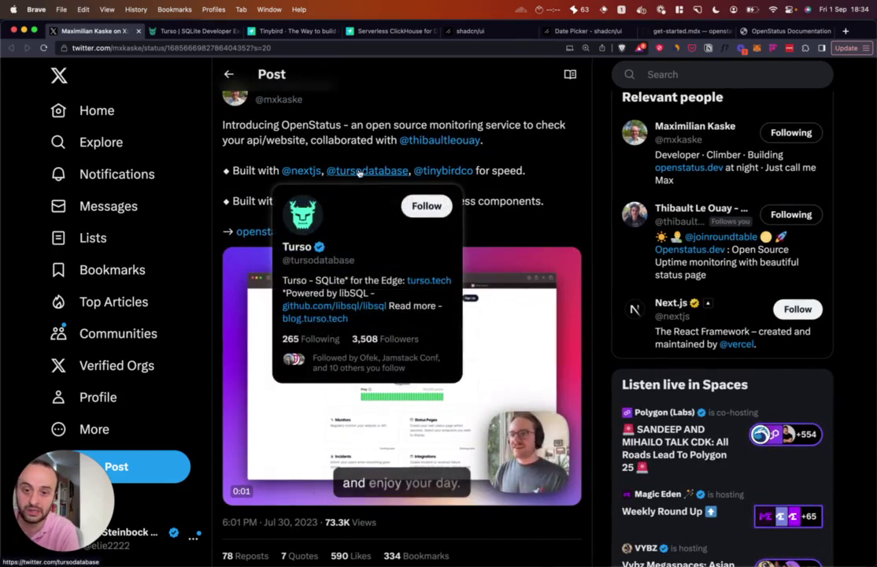
pyautogui.moveTo(368, 172)
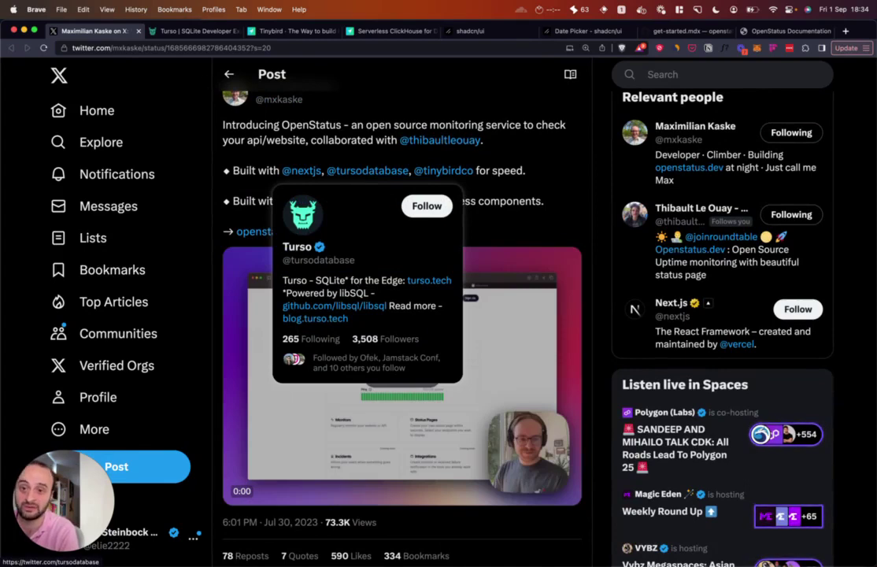
# Switch from the OpenStatus launch post to the Turso website tab
pyautogui.click(193, 31)
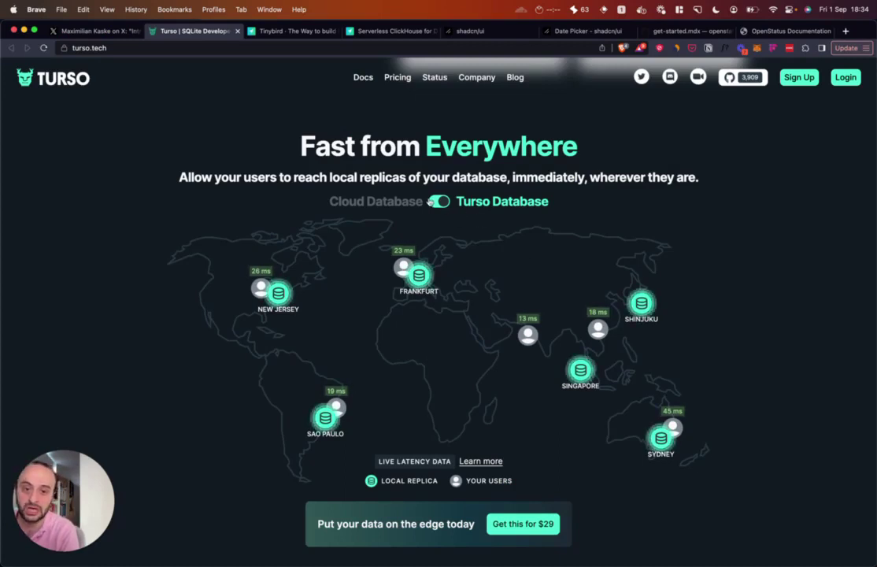
# Toggle the latency map between Cloud Database and Turso Database three times, ending on Cloud Database
pyautogui.click(438, 201)
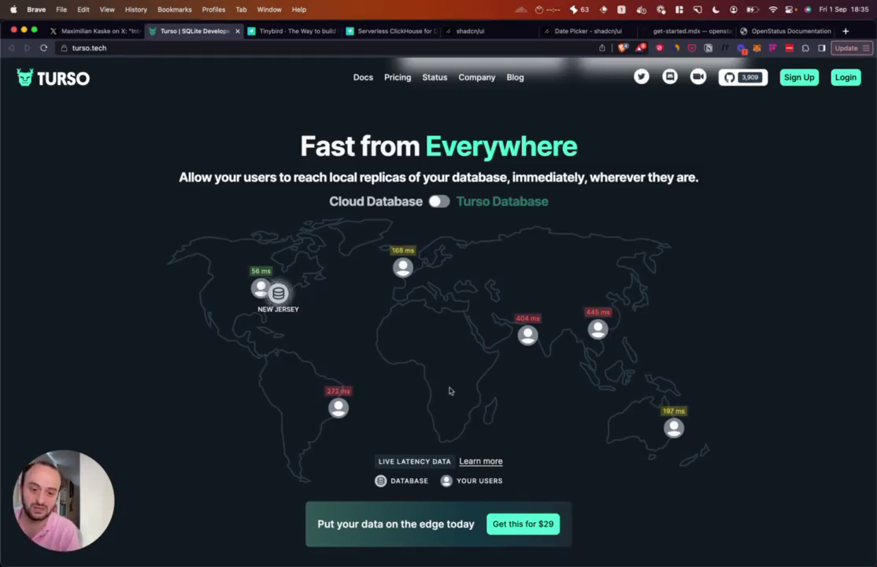
pyautogui.click(439, 201)
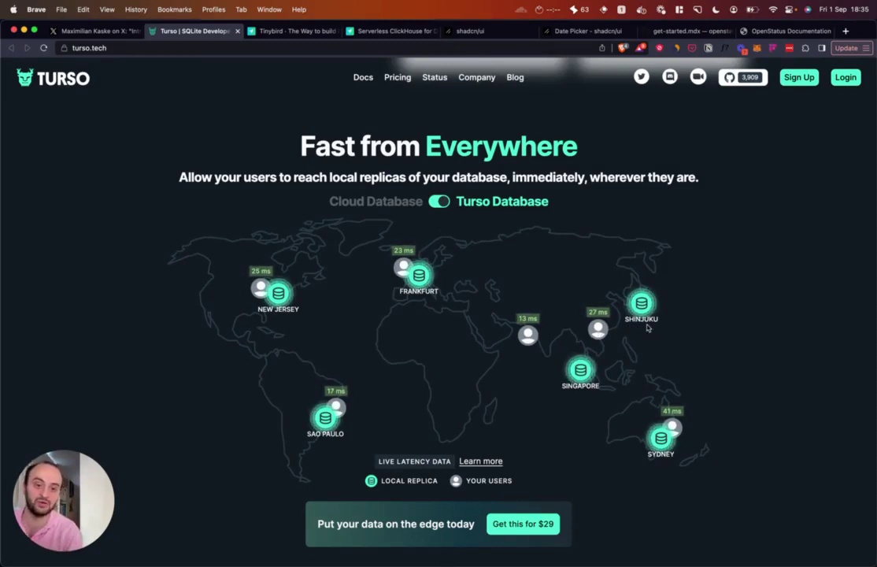
pyautogui.scroll(1, 602, 319)
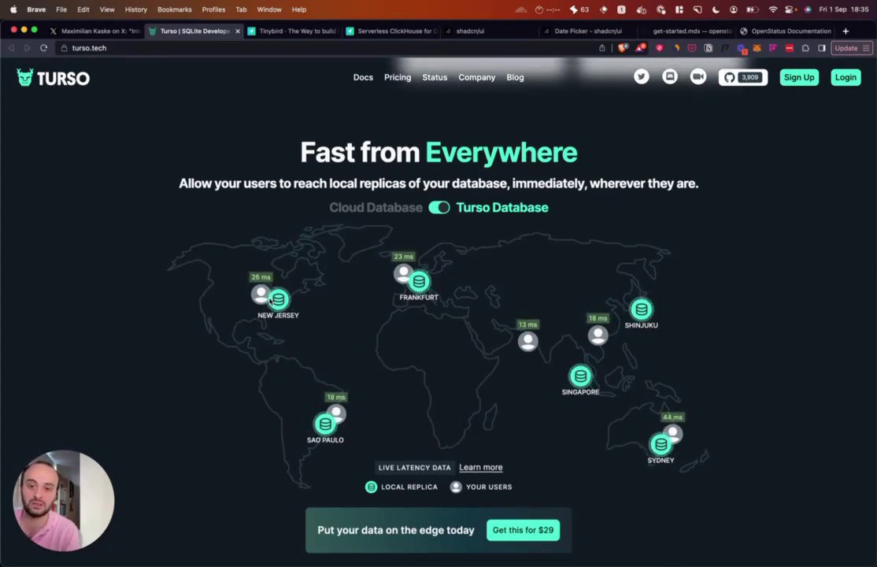
pyautogui.click(438, 208)
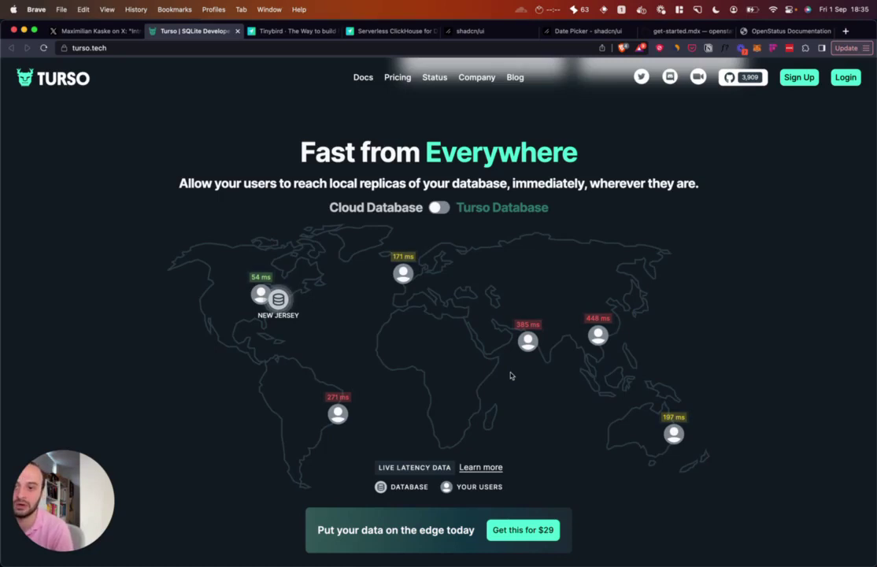
# On the Tinybird homepage, highlight 'ClickHouse' in the heading
pyautogui.hotkey('ctrl', 'Tab')
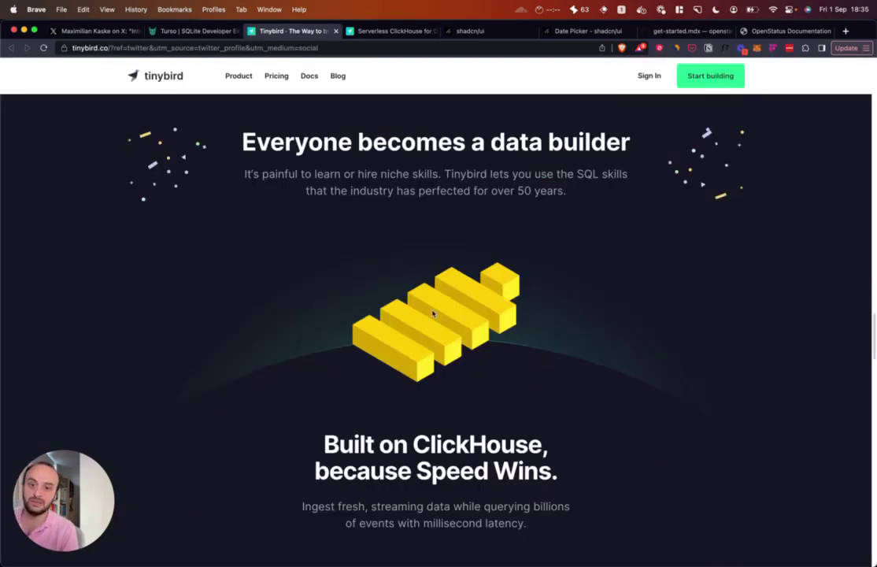
pyautogui.moveTo(376, 444); pyautogui.dragTo(489, 471)
pyautogui.click(440, 409)
pyautogui.doubleClick(477, 445)
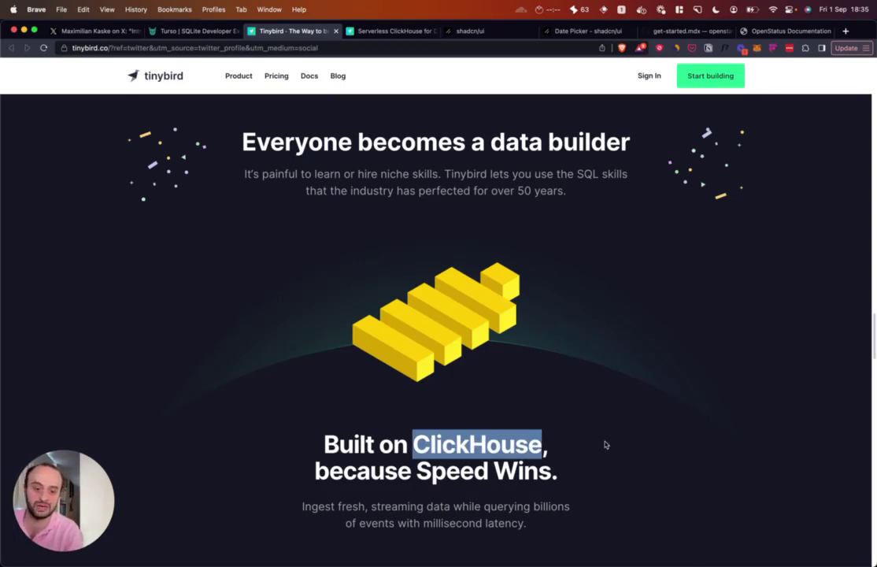
pyautogui.click(585, 446)
pyautogui.scroll(-1, 484, 449)
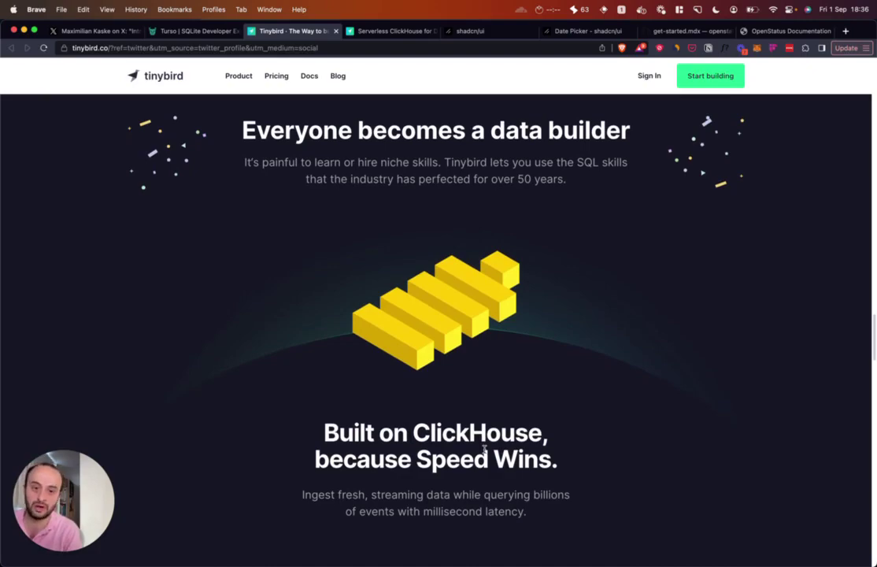
pyautogui.scroll(-3, 482, 418)
pyautogui.scroll(-4, 482, 417)
pyautogui.scroll(-4, 482, 425)
pyautogui.scroll(-3, 481, 425)
pyautogui.scroll(-5, 482, 425)
pyautogui.scroll(-5, 481, 425)
pyautogui.scroll(-5, 373, 383)
pyautogui.scroll(-5, 373, 384)
pyautogui.scroll(15, 373, 383)
pyautogui.scroll(5, 373, 370)
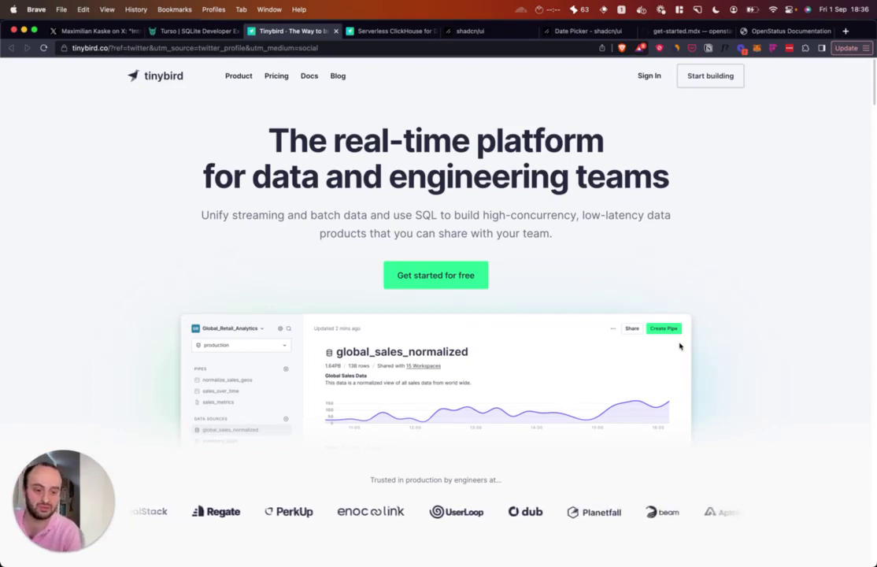
pyautogui.scroll(-1, 196, 82)
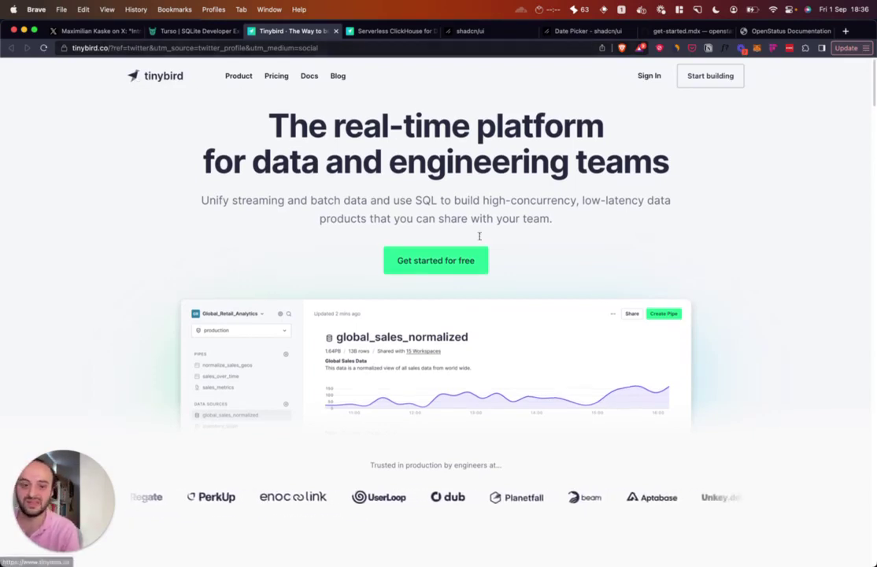
pyautogui.scroll(-1, 601, 293)
pyautogui.scroll(1, 733, 467)
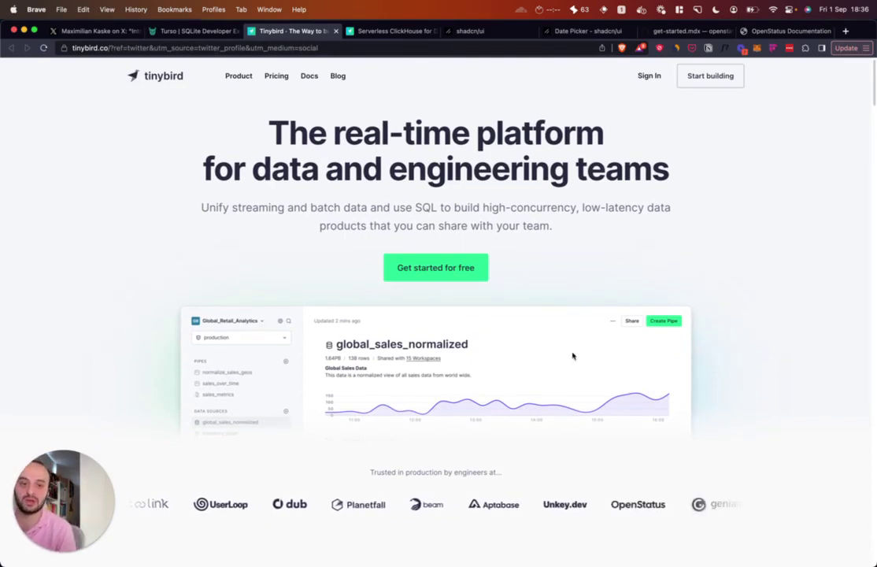
# Go to the Serverless ClickHouse page and highlight 'Serverless' in its heading
pyautogui.hotkey('ctrl', 'Tab')
pyautogui.moveTo(311, 154); pyautogui.dragTo(409, 154)
pyautogui.click(524, 208)
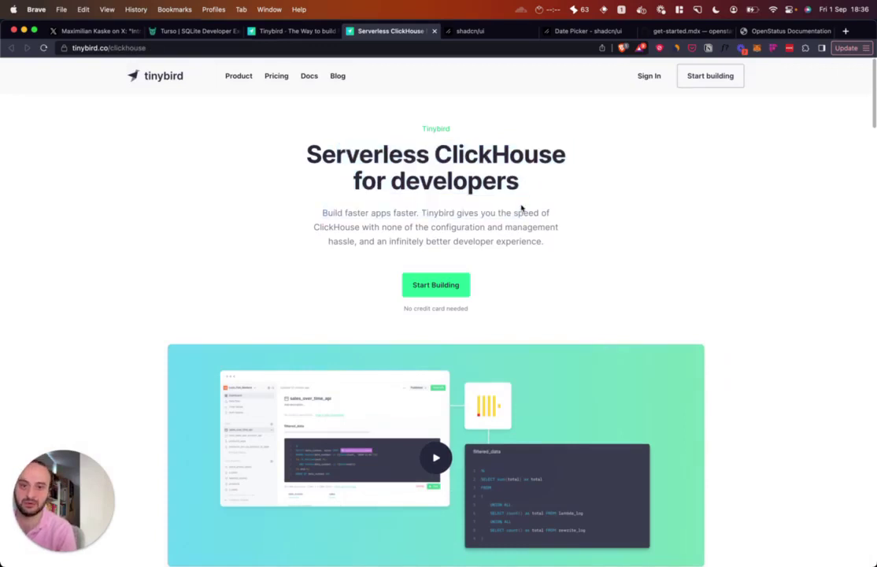
# On shadcn/ui, try the dashboard date range calendar and the 'Pick a date' demo
pyautogui.hotkey('ctrl', 'Tab')
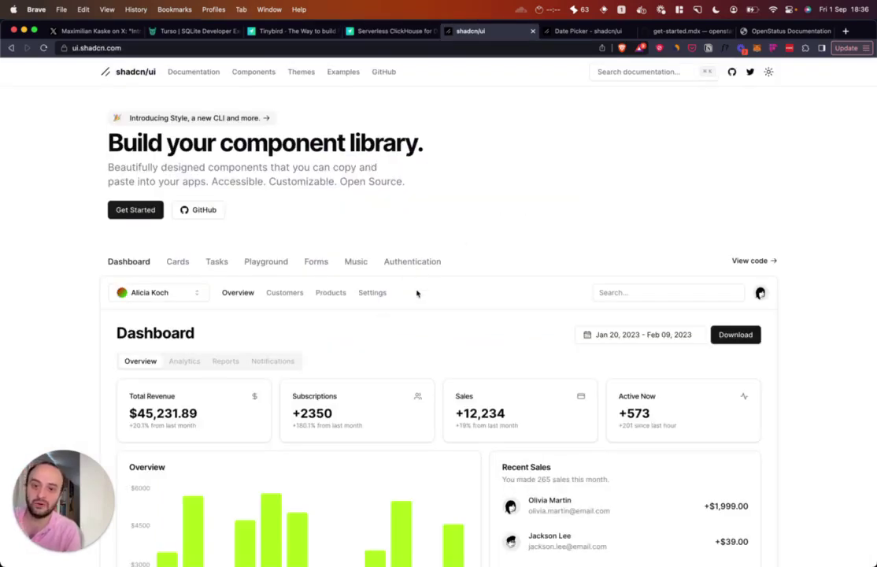
pyautogui.scroll(-2, 359, 250)
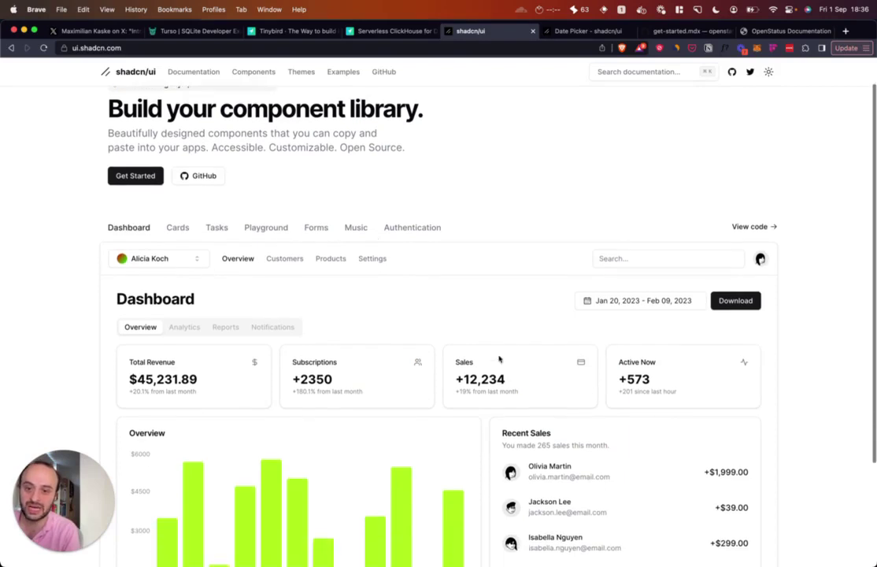
pyautogui.scroll(-3, 440, 299)
pyautogui.scroll(-1, 465, 322)
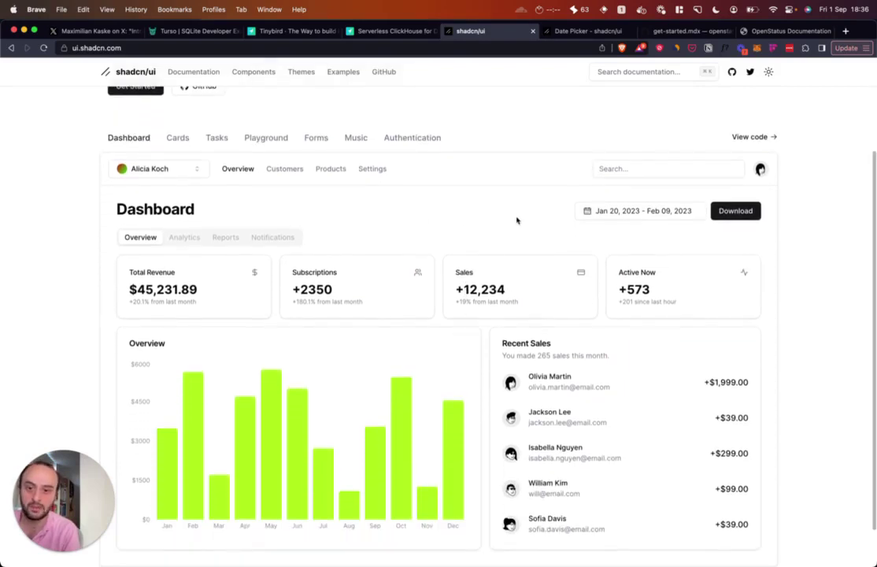
pyautogui.click(582, 214)
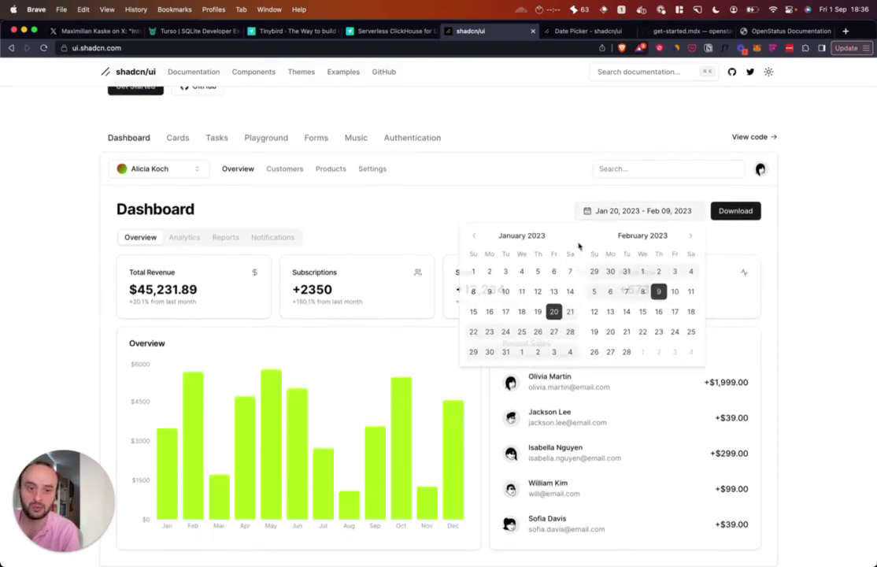
pyautogui.click(178, 205)
pyautogui.click(587, 31)
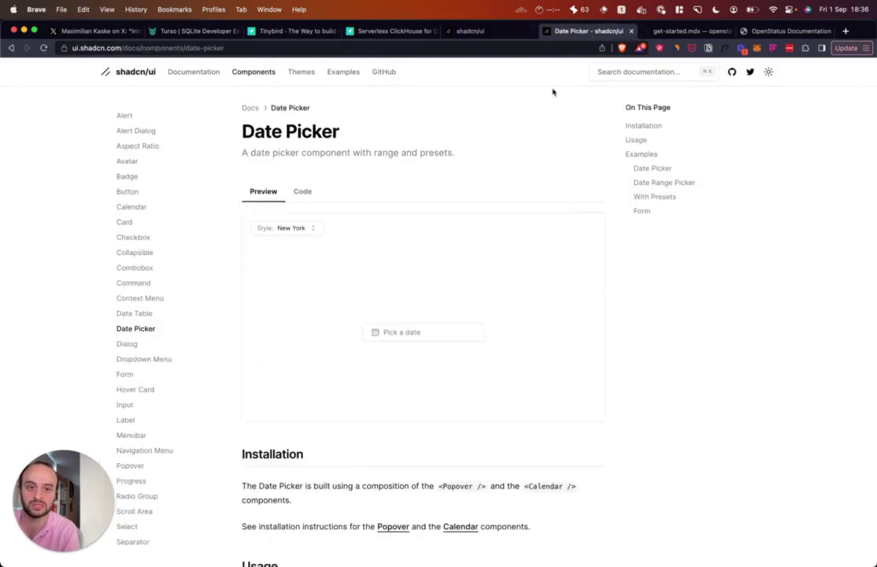
pyautogui.click(400, 334)
pyautogui.click(303, 268)
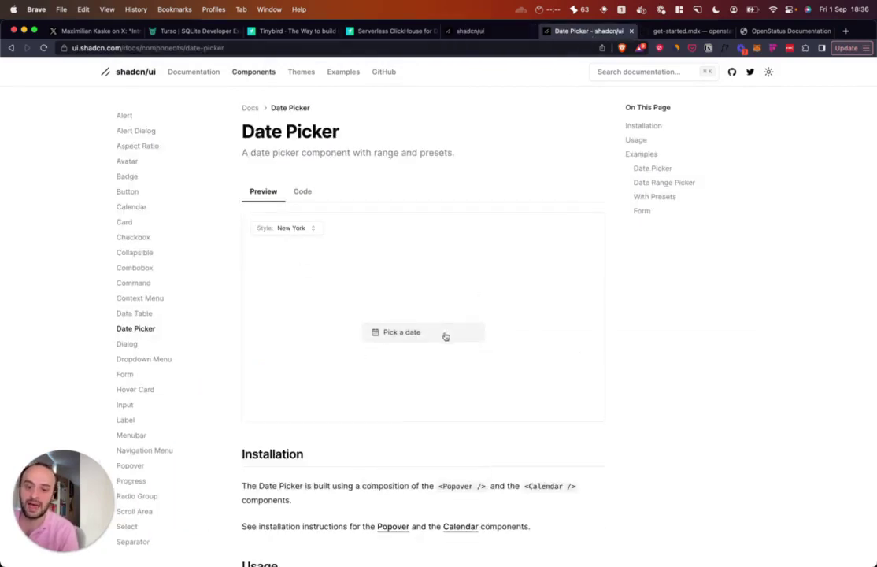
pyautogui.scroll(-8, 446, 337)
pyautogui.scroll(-2, 445, 337)
pyautogui.moveTo(272, 220); pyautogui.dragTo(399, 514)
# Highlight the Popover imports and Button trigger lines in the Date Picker usage code
pyautogui.click(399, 514)
pyautogui.moveTo(343, 296); pyautogui.dragTo(386, 406)
pyautogui.click(441, 465)
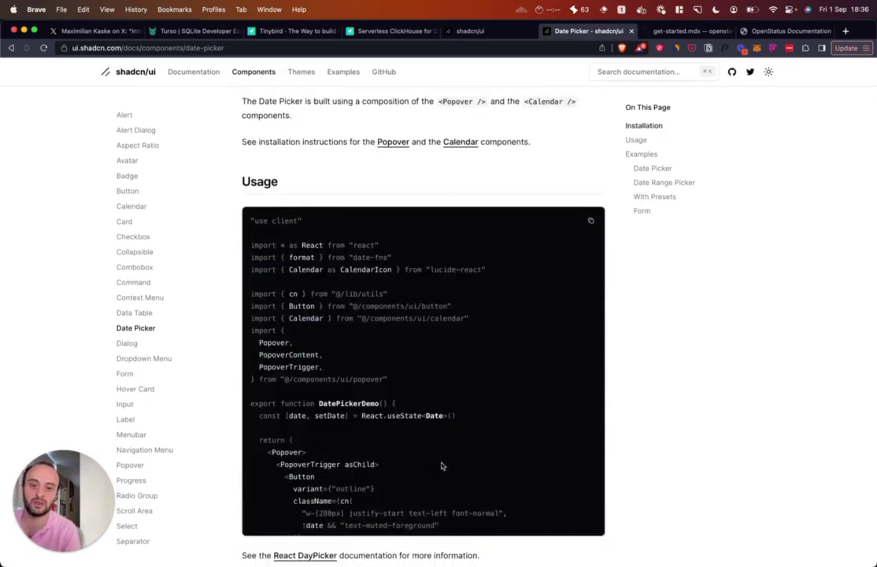
pyautogui.scroll(-2, 441, 465)
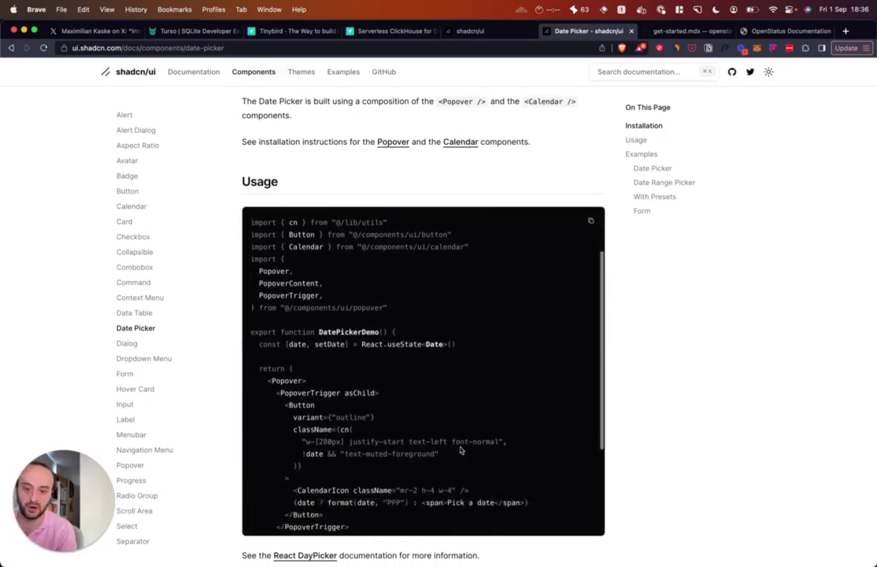
pyautogui.scroll(-4, 441, 465)
pyautogui.moveTo(281, 313); pyautogui.dragTo(392, 421)
pyautogui.click(392, 428)
pyautogui.scroll(-2, 392, 427)
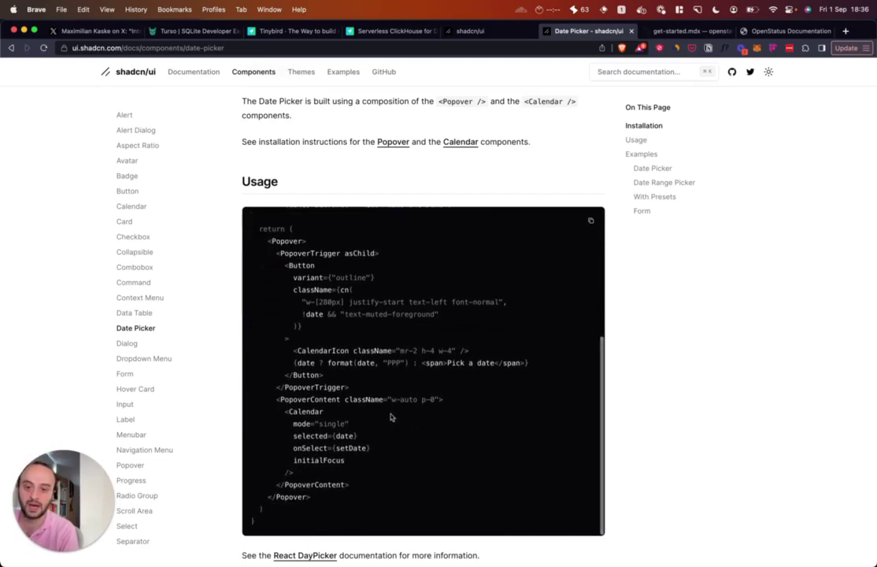
pyautogui.scroll(5, 392, 427)
pyautogui.scroll(10, 354, 315)
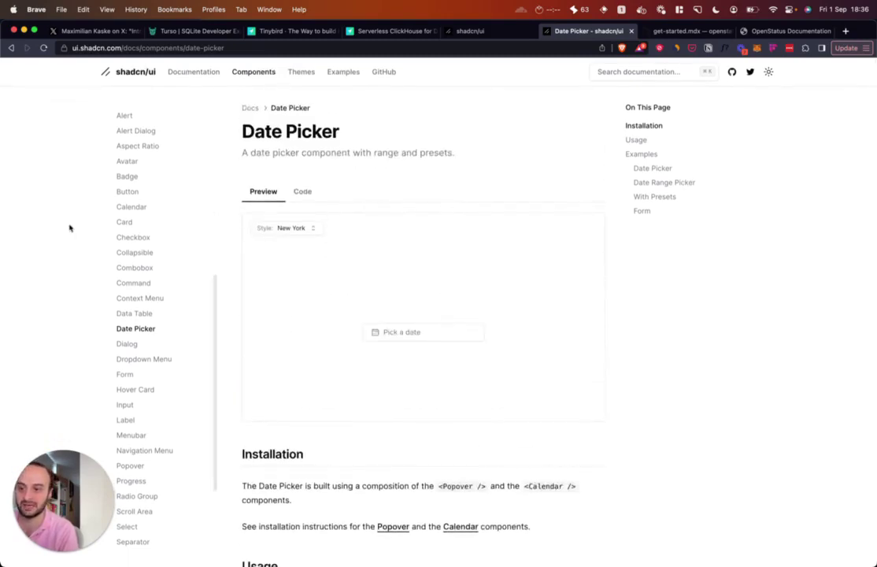
pyautogui.press('super+Tab')
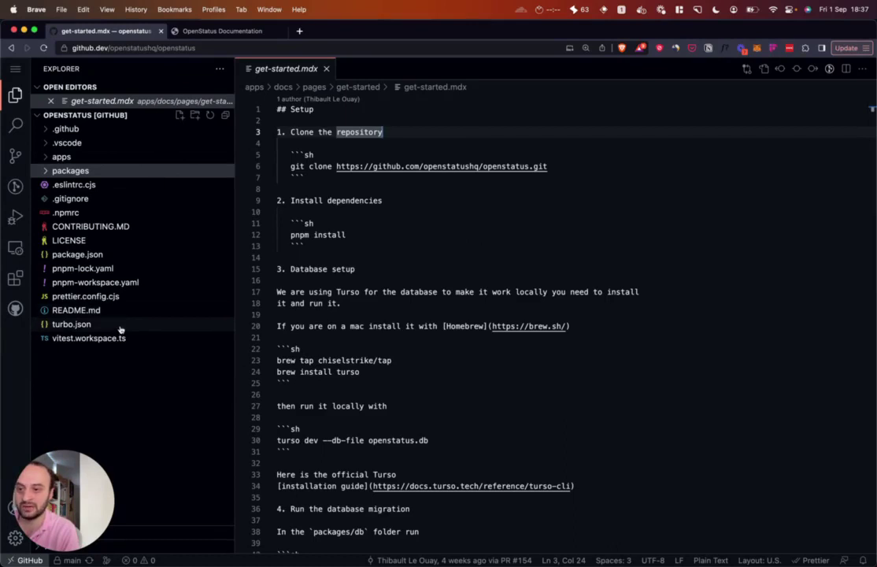
# Open the root package.json and select all of it to review the scripts
pyautogui.click(77, 254)
pyautogui.moveTo(378, 497); pyautogui.dragTo(318, 102)
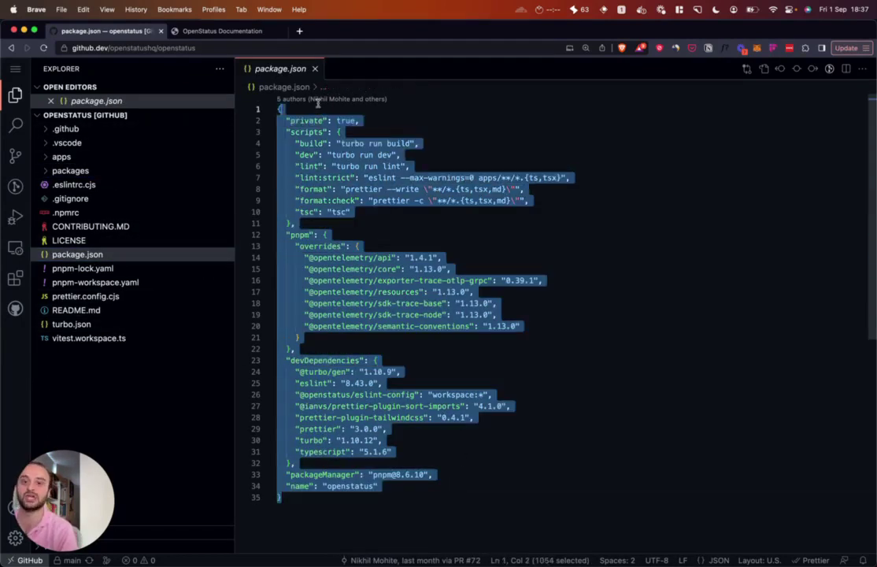
pyautogui.click(535, 200)
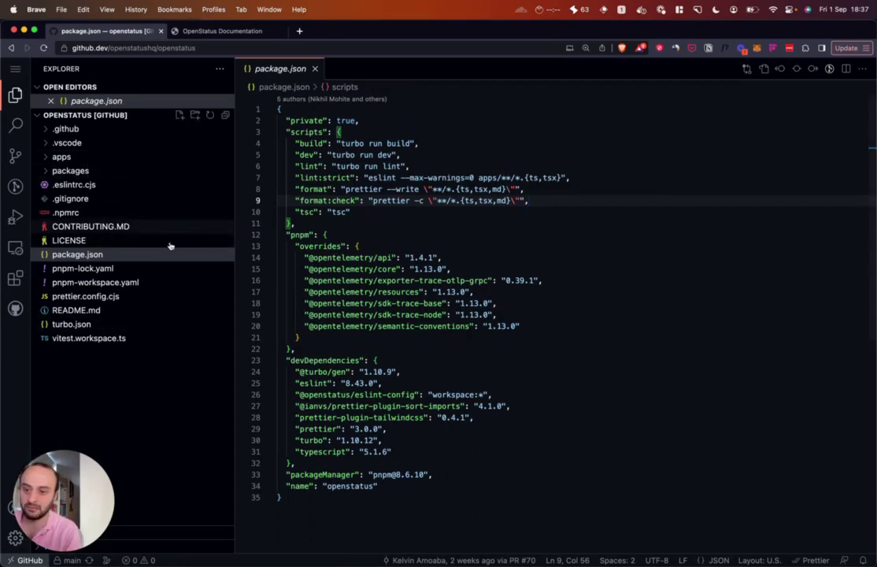
# Open turbo.json and look over its build pipeline and outputs entry
pyautogui.click(75, 324)
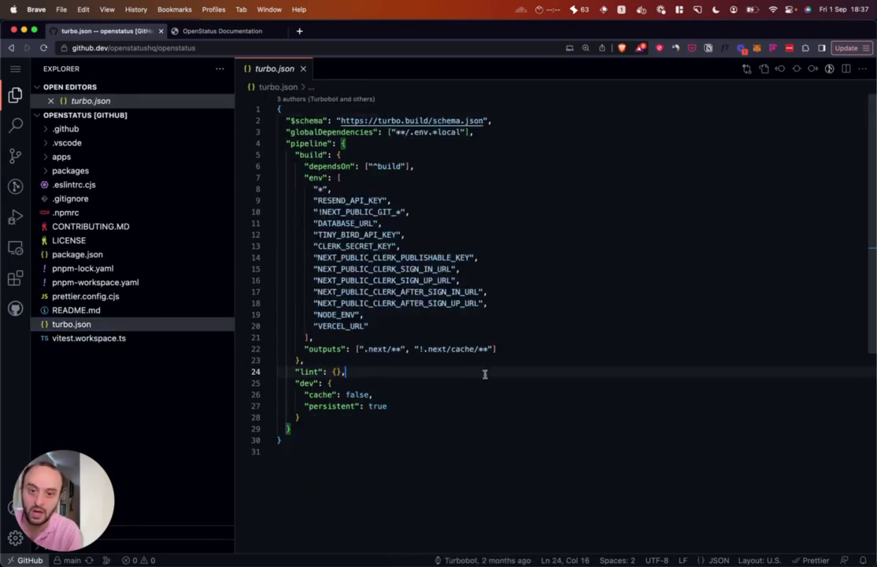
pyautogui.moveTo(434, 432); pyautogui.dragTo(235, 86)
pyautogui.click(518, 211)
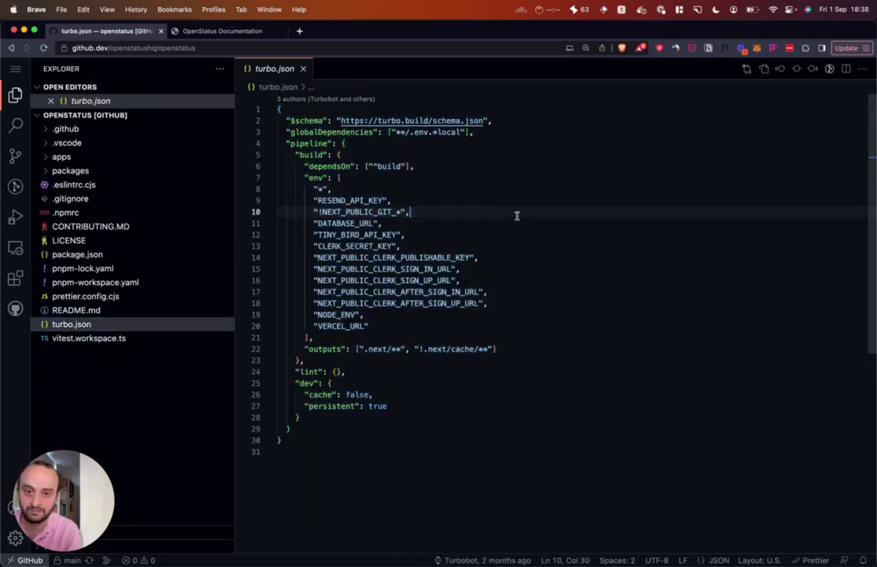
pyautogui.click(586, 349)
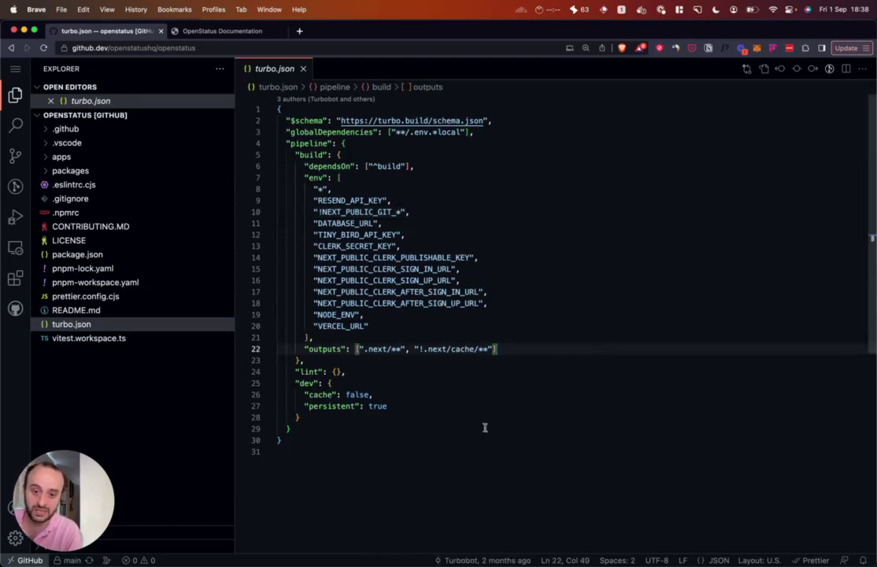
# On the Turbopack page, highlight the Rust-powered successor headline
pyautogui.hotkey('ctrl', 'Tab')
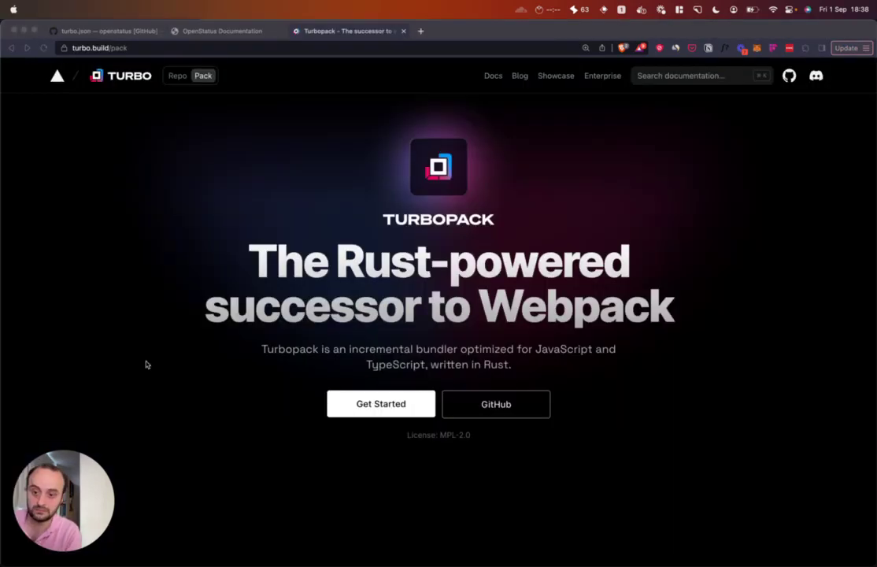
pyautogui.click(380, 236)
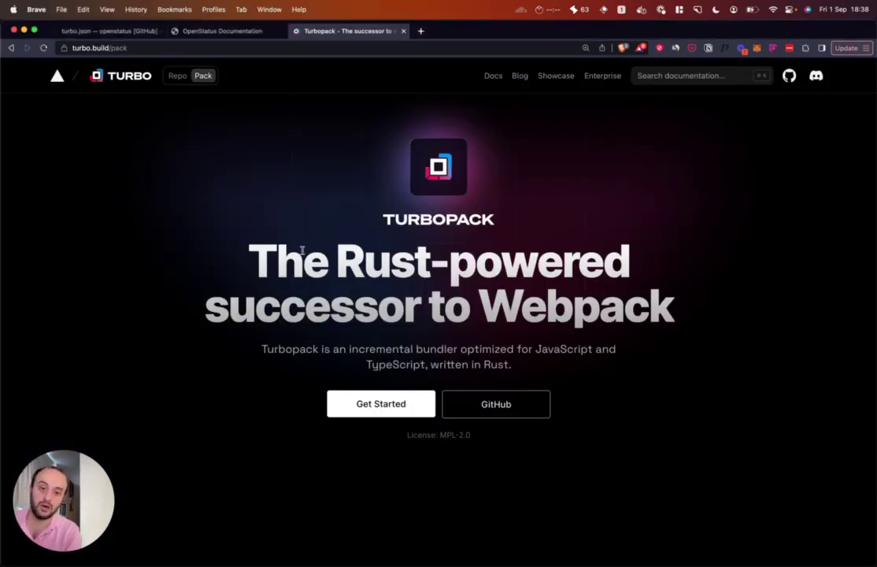
pyautogui.tripleClick(268, 245)
pyautogui.click(496, 263)
pyautogui.tripleClick(496, 263)
pyautogui.click(403, 256)
pyautogui.moveTo(409, 260)
pyautogui.mouseDown()
pyautogui.moveTo(674, 311)
pyautogui.moveTo(389, 260)
pyautogui.mouseUp()
pyautogui.click(525, 289)
pyautogui.tripleClick(460, 256)
pyautogui.click(299, 303)
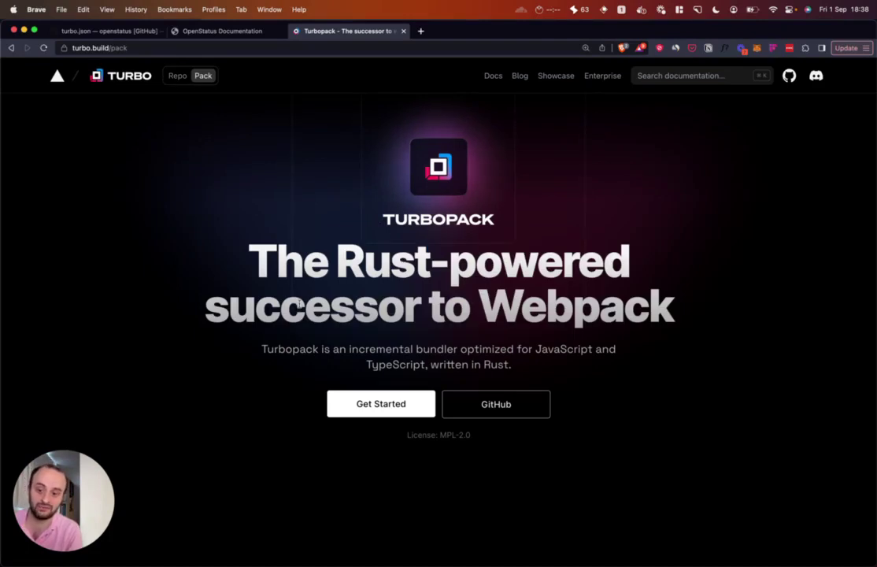
pyautogui.scroll(-5, 299, 303)
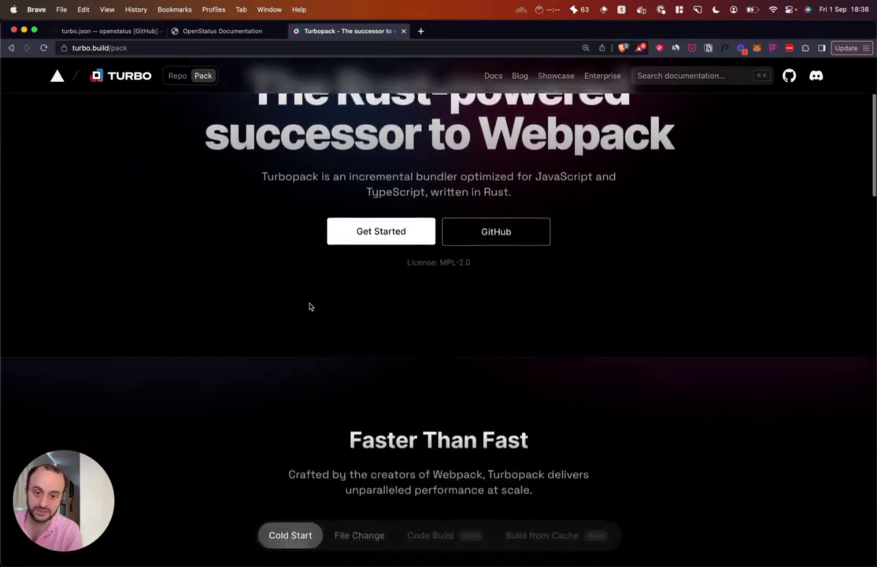
pyautogui.scroll(-5, 291, 304)
pyautogui.scroll(-5, 285, 305)
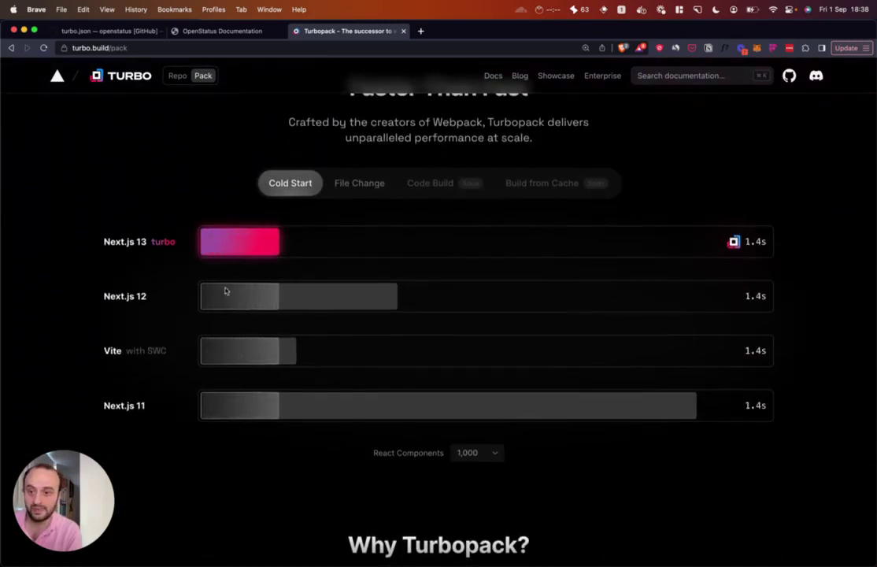
# Highlight the Next.js 13 benchmark label, then open the Turborepo page via Repo
pyautogui.doubleClick(136, 241)
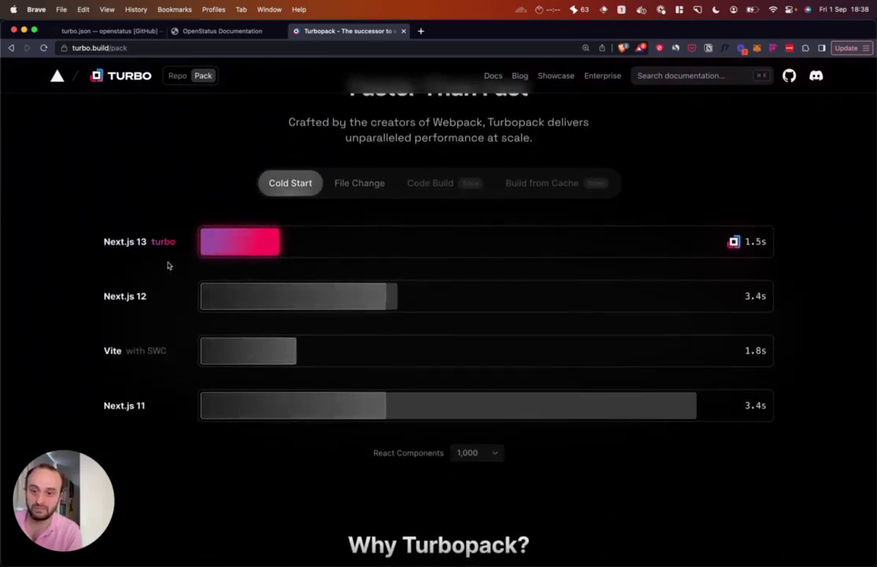
pyautogui.click(342, 274)
pyautogui.scroll(-2, 488, 446)
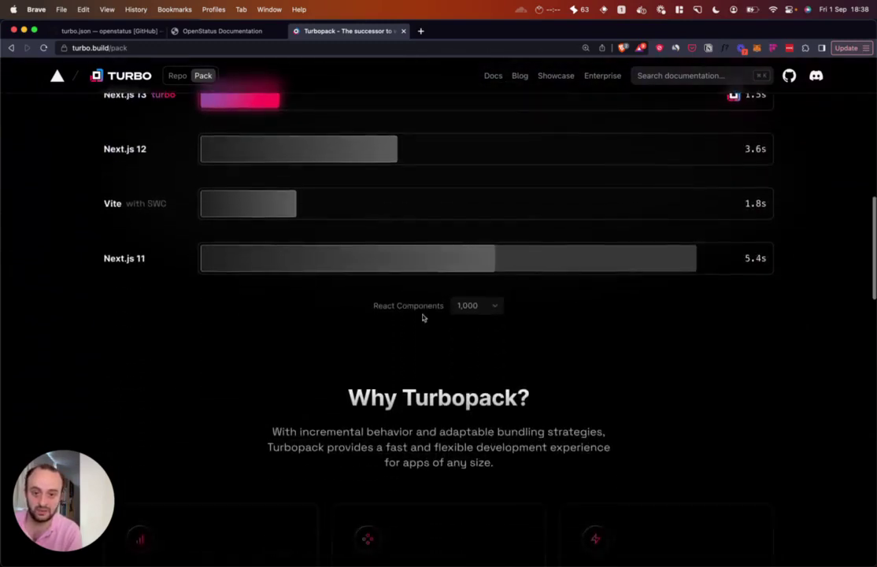
pyautogui.scroll(3, 421, 318)
pyautogui.scroll(2, 421, 319)
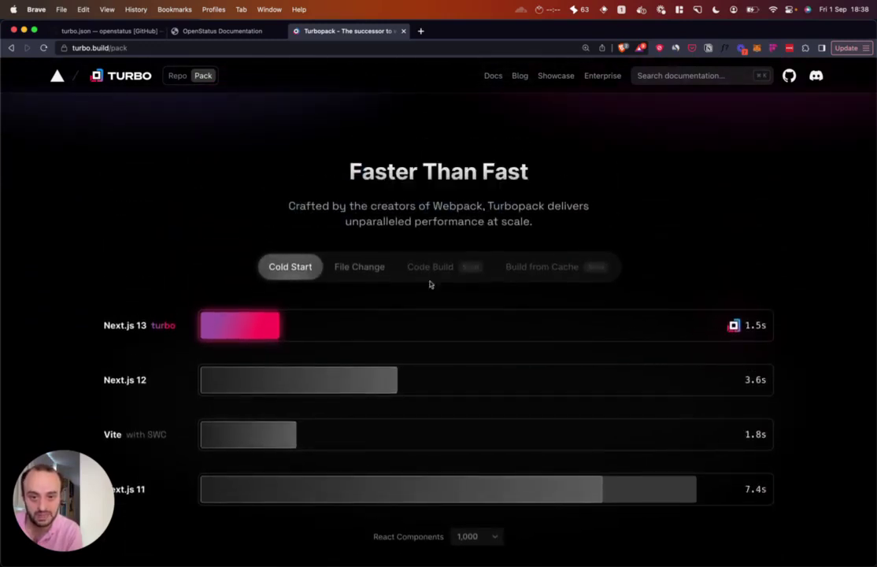
pyautogui.scroll(-5, 386, 346)
pyautogui.scroll(-1, 386, 414)
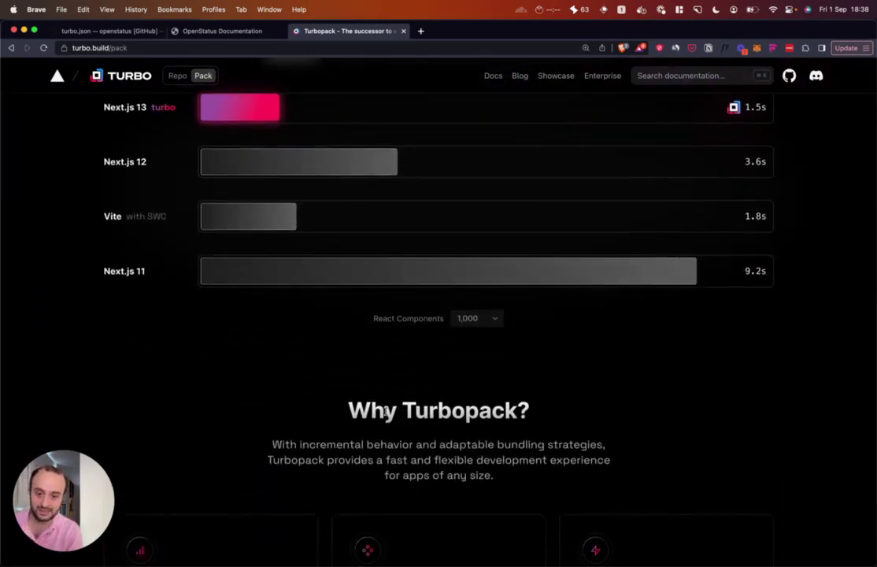
pyautogui.scroll(-5, 387, 414)
pyautogui.scroll(-2, 387, 414)
pyautogui.scroll(-5, 386, 414)
pyautogui.scroll(-4, 387, 414)
pyautogui.scroll(15, 387, 414)
pyautogui.click(178, 75)
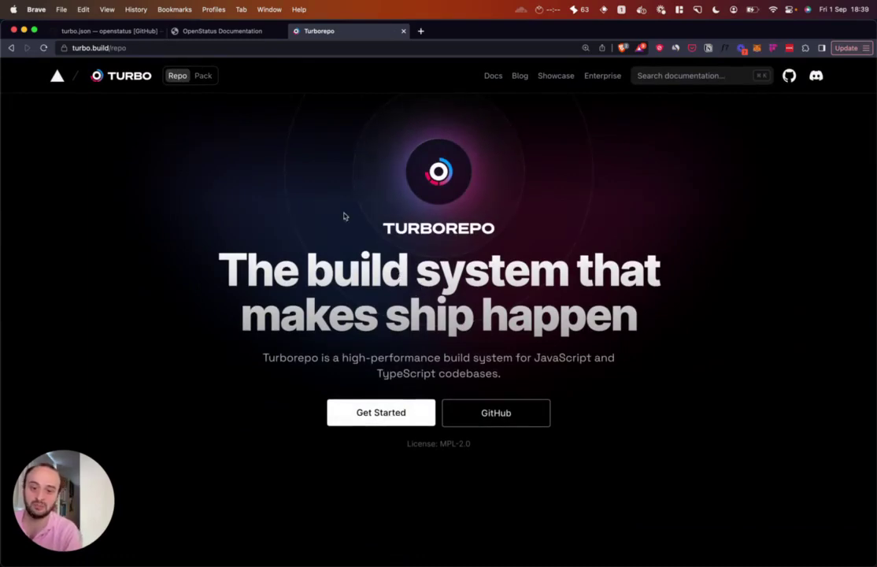
# Back in turbo.json, highlight the schema, env variable list and outputs entries
pyautogui.click(222, 31)
pyautogui.click(106, 31)
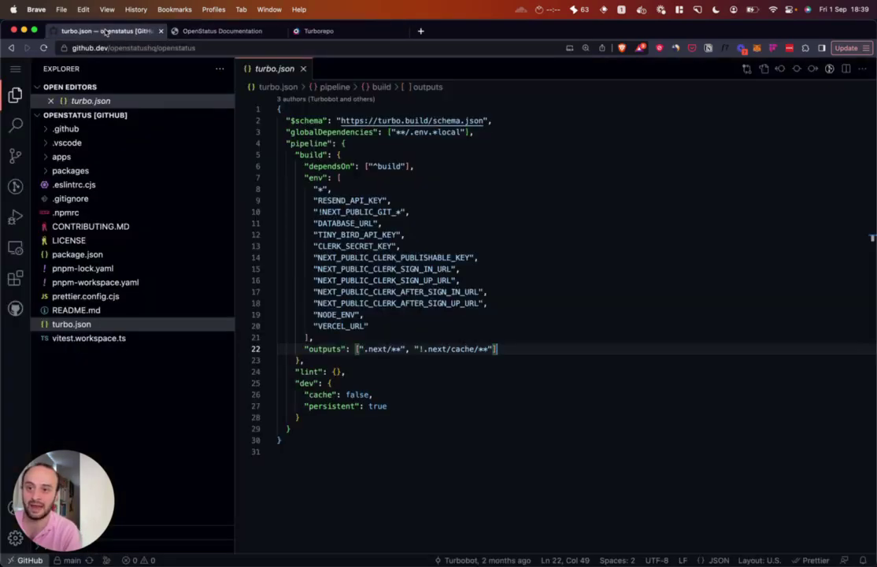
pyautogui.click(551, 337)
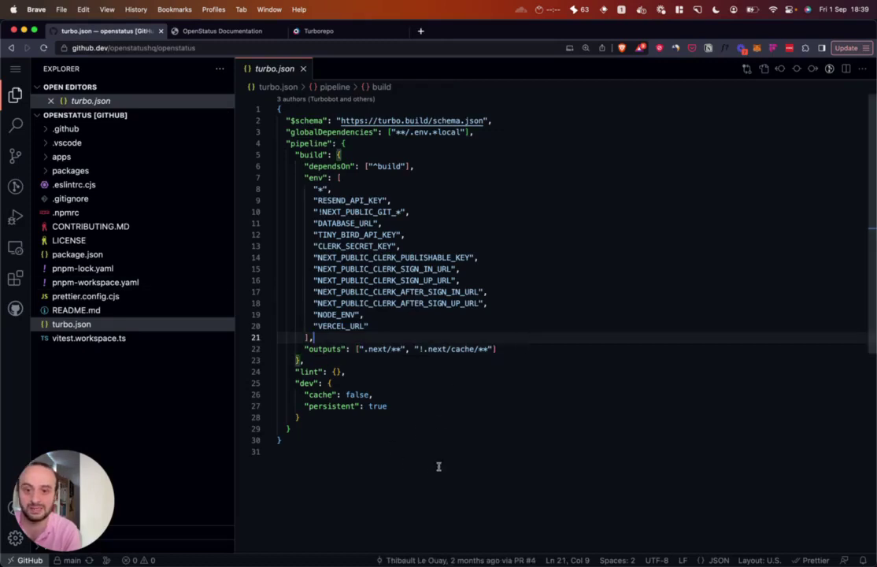
pyautogui.moveTo(438, 453); pyautogui.dragTo(307, 110)
pyautogui.click(525, 259)
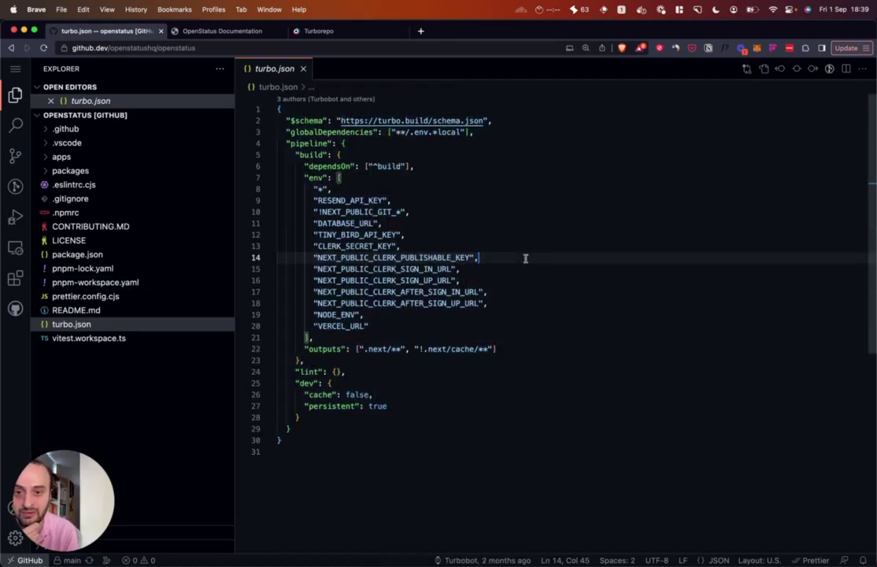
pyautogui.moveTo(288, 121); pyautogui.dragTo(366, 234)
pyautogui.click(305, 189)
pyautogui.moveTo(314, 189); pyautogui.dragTo(315, 337)
pyautogui.click(405, 337)
pyautogui.doubleClick(319, 348)
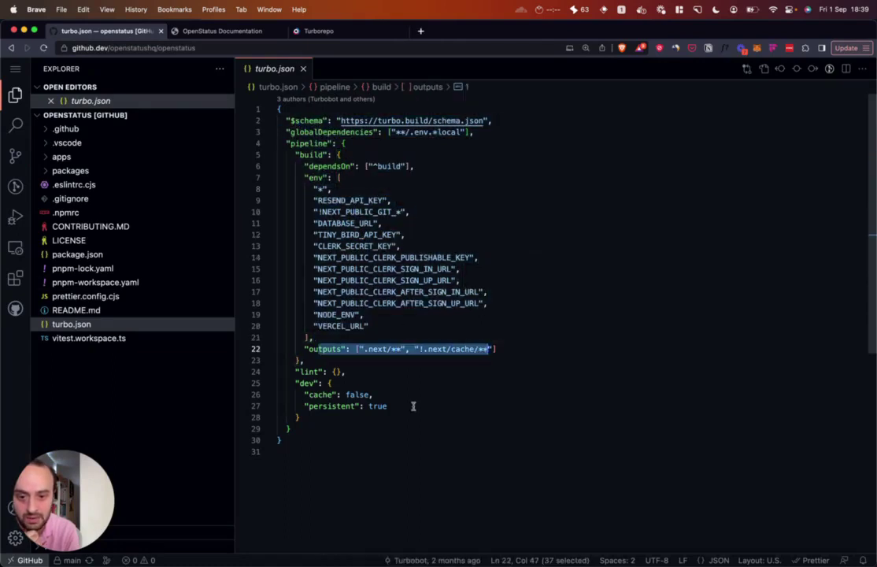
pyautogui.click(375, 467)
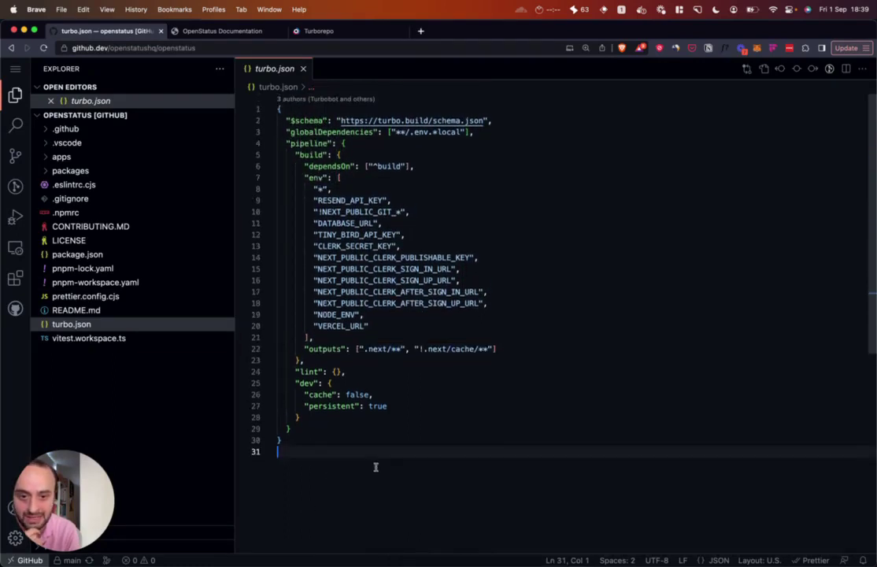
# Open pnpm-workspace.yaml and highlight its apps workspace entry
pyautogui.click(95, 282)
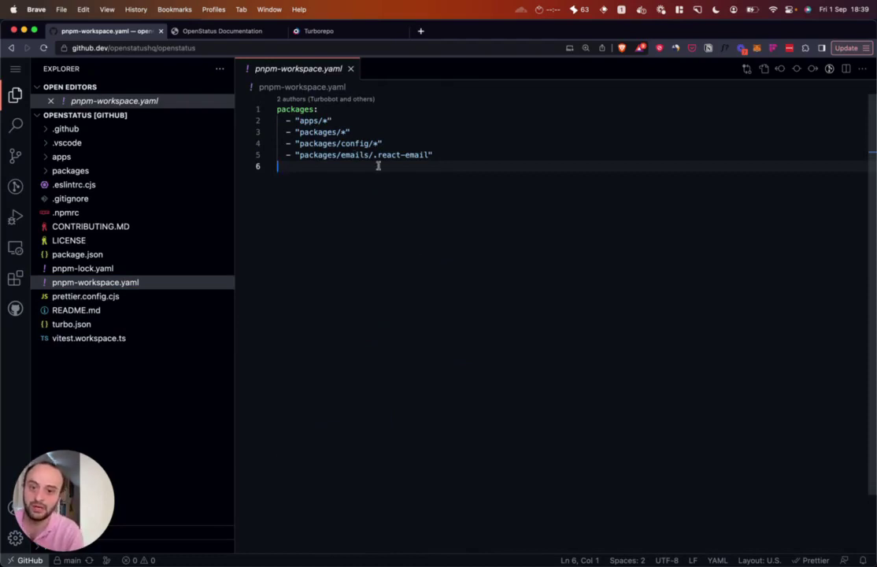
pyautogui.doubleClick(309, 121)
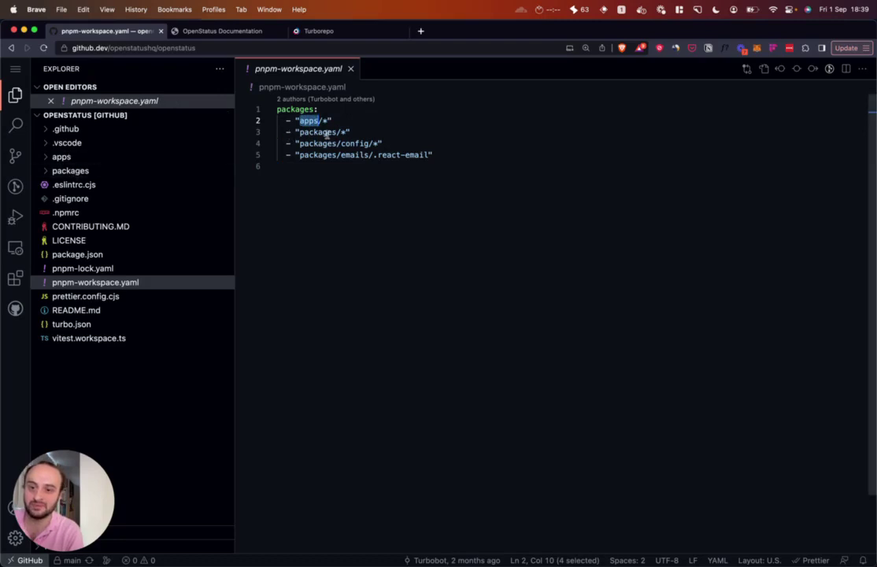
pyautogui.click(314, 132)
pyautogui.click(441, 173)
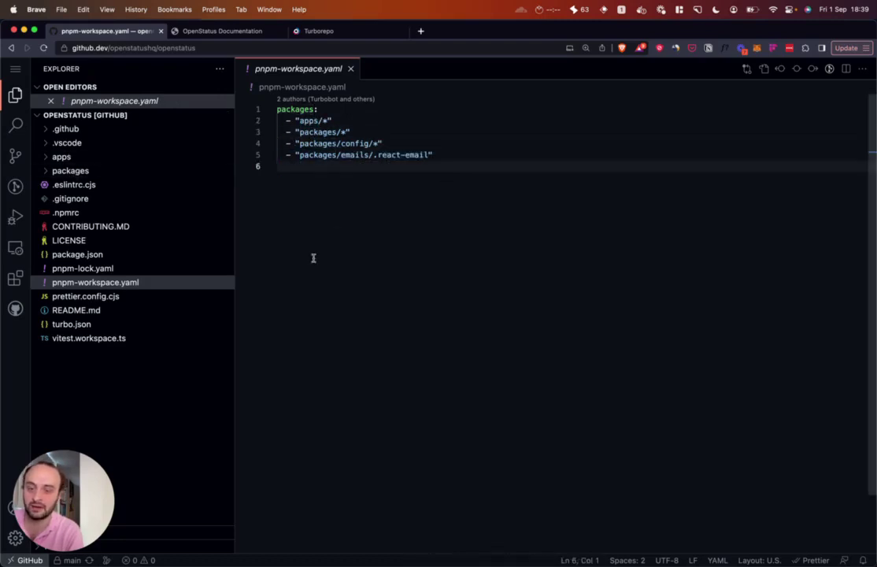
# Close pnpm-workspace.yaml and expand the apps and packages folders
pyautogui.click(350, 68)
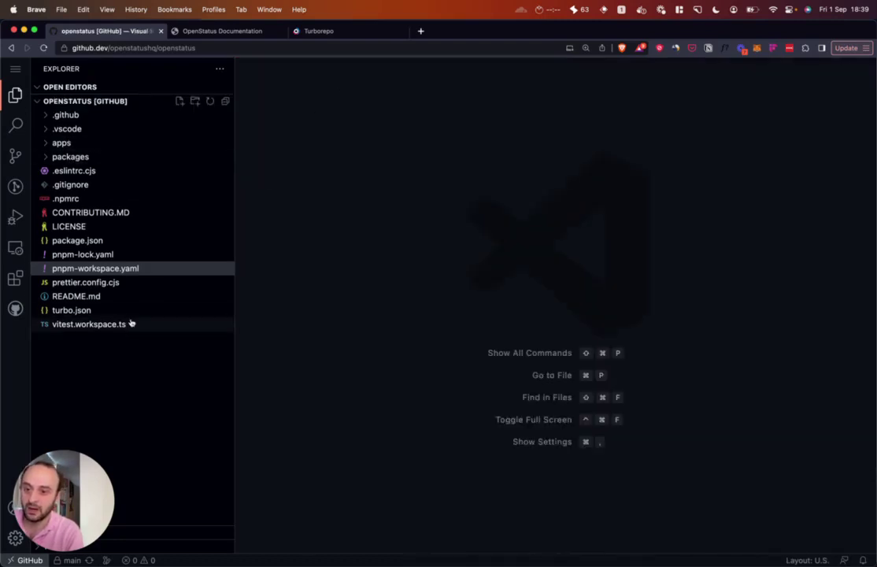
pyautogui.click(87, 142)
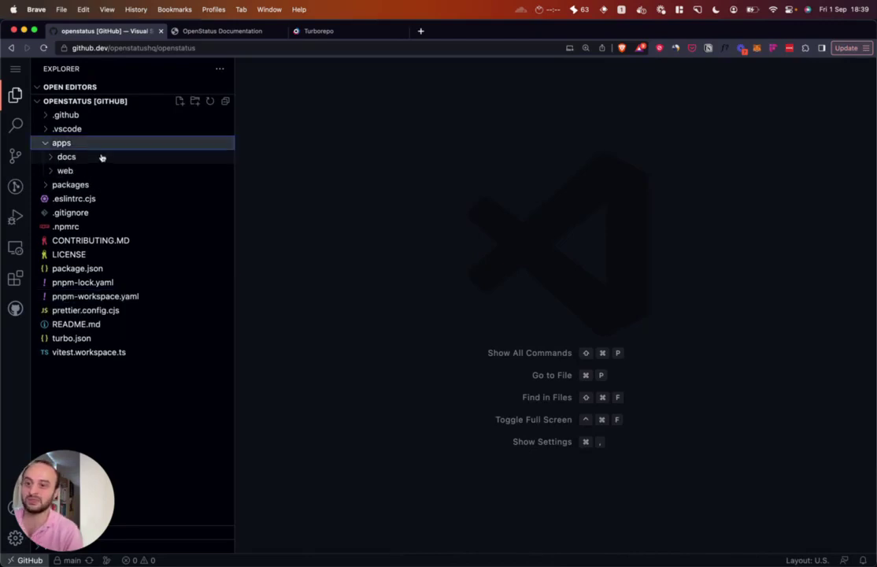
pyautogui.click(95, 184)
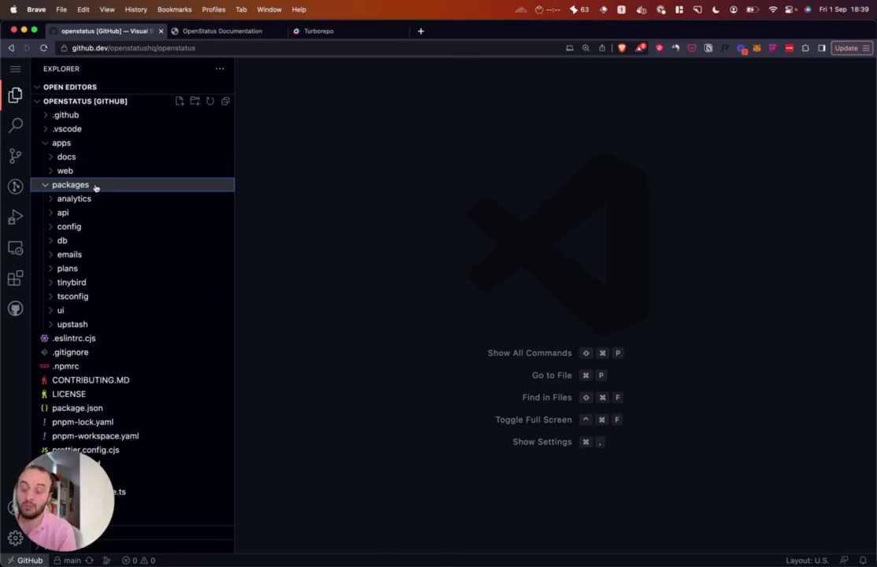
# Expand and collapse the docs and web app folders
pyautogui.click(94, 156)
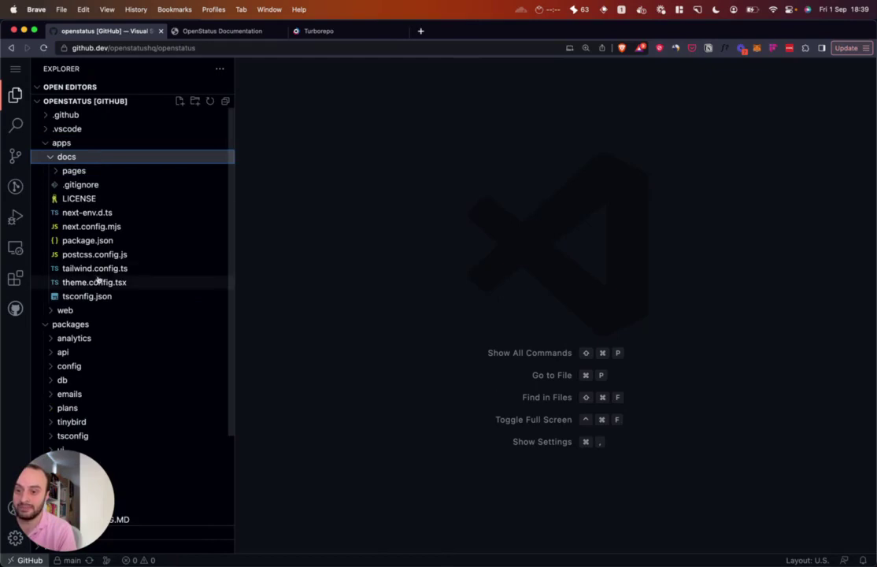
pyautogui.click(89, 159)
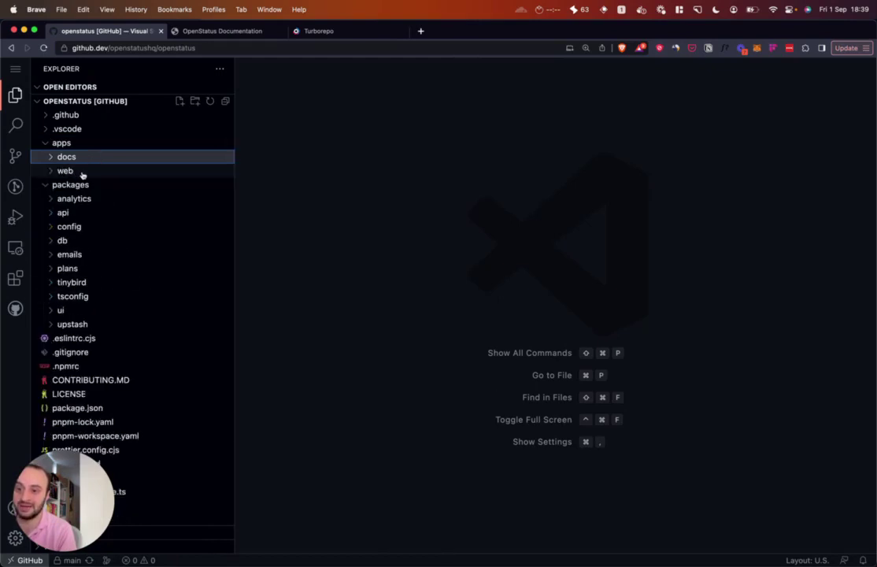
pyautogui.click(79, 171)
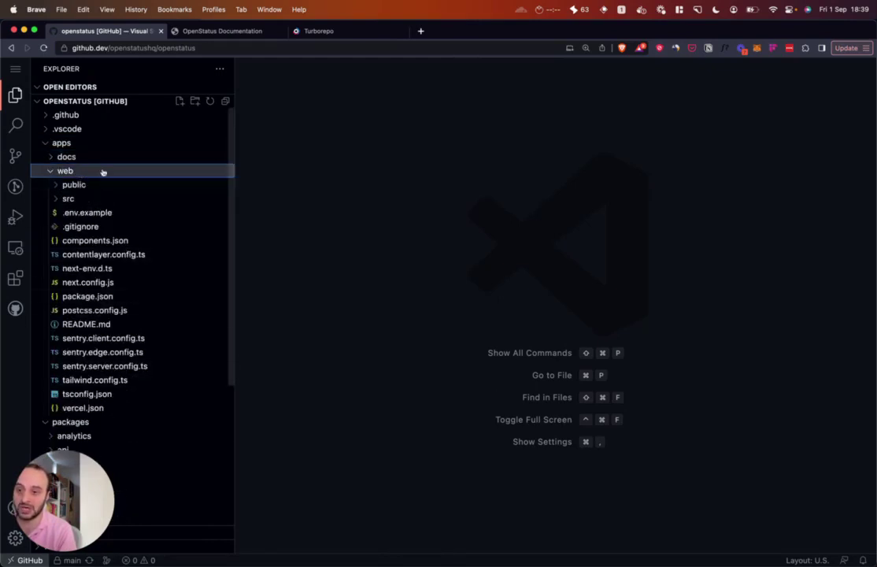
pyautogui.click(102, 174)
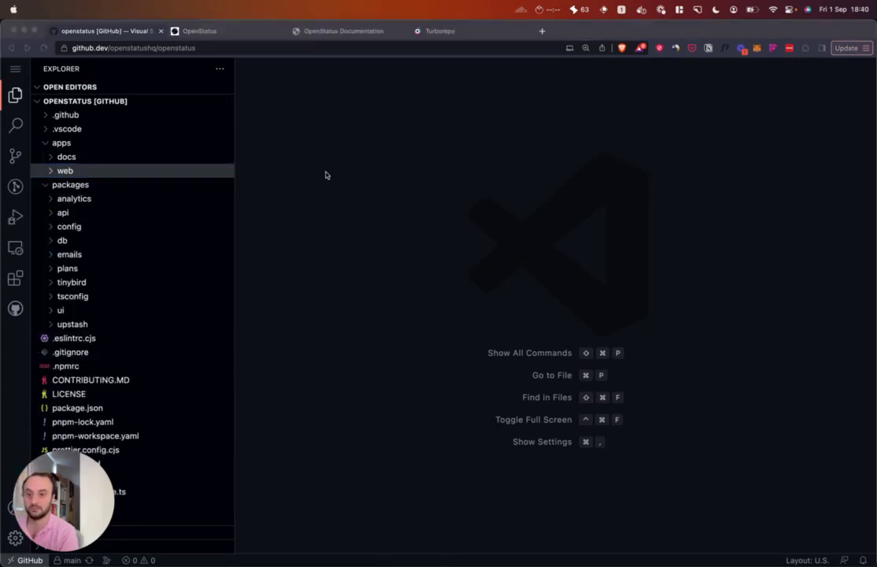
# Scroll the OpenStatus landing page, then read the documentation's Introduction page
pyautogui.click(199, 30)
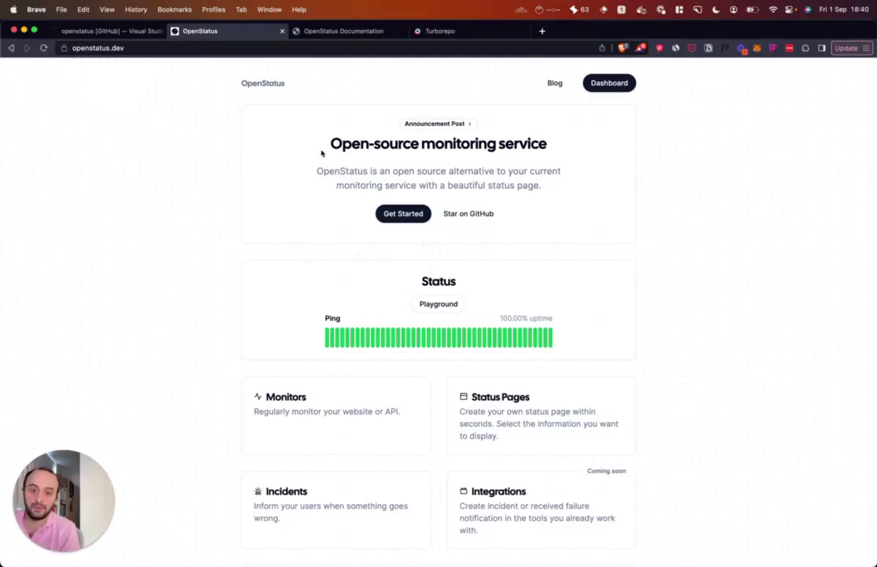
pyautogui.moveTo(296, 127); pyautogui.dragTo(695, 433)
pyautogui.click(431, 352)
pyautogui.scroll(-5, 430, 352)
pyautogui.scroll(-5, 415, 308)
pyautogui.scroll(-5, 346, 229)
pyautogui.scroll(-3, 354, 236)
pyautogui.scroll(15, 551, 197)
pyautogui.click(344, 31)
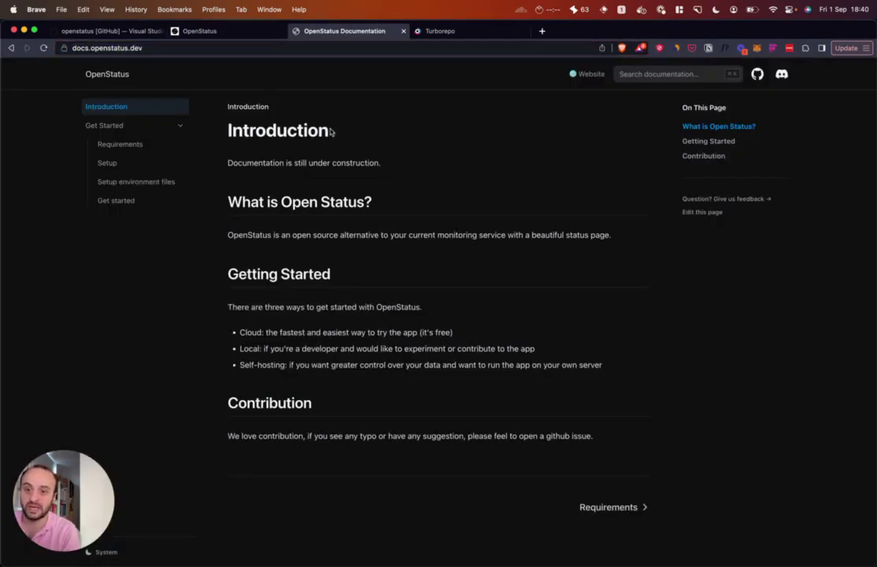
pyautogui.moveTo(256, 97); pyautogui.dragTo(436, 383)
pyautogui.click(648, 268)
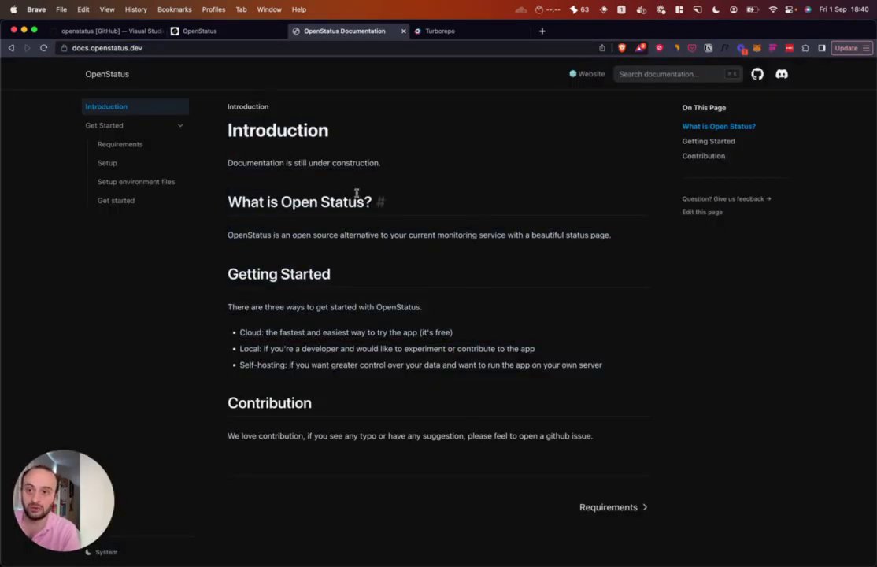
# Open apps/docs/pages/get-started/get-started.mdx in github.dev
pyautogui.click(102, 31)
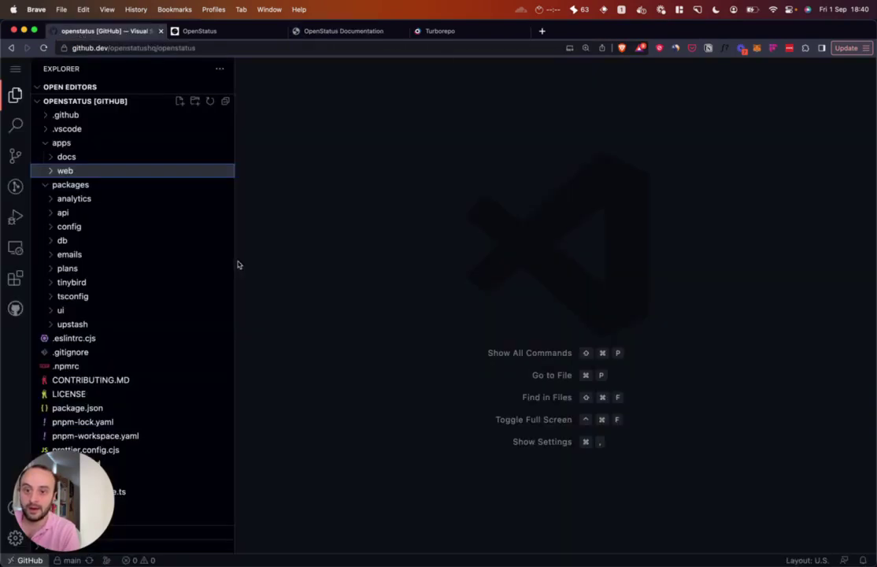
pyautogui.click(66, 156)
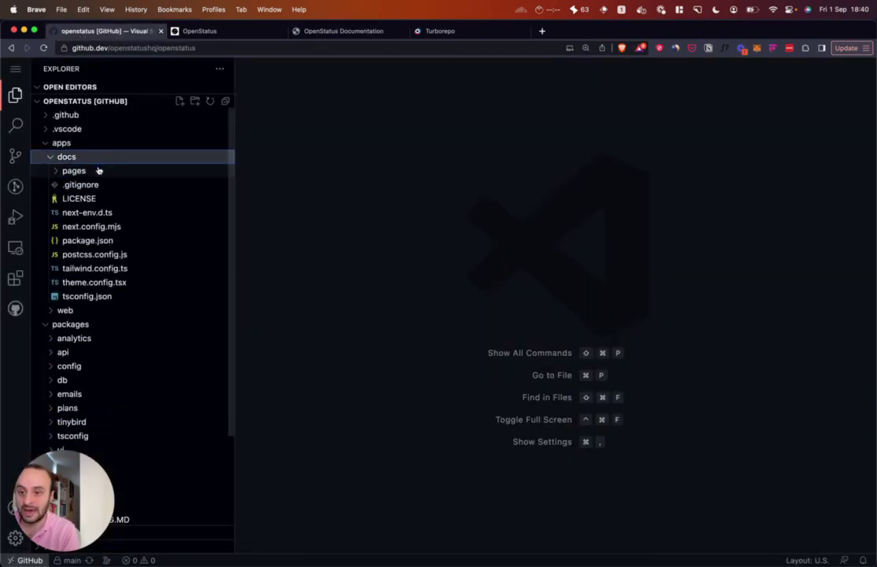
pyautogui.click(74, 170)
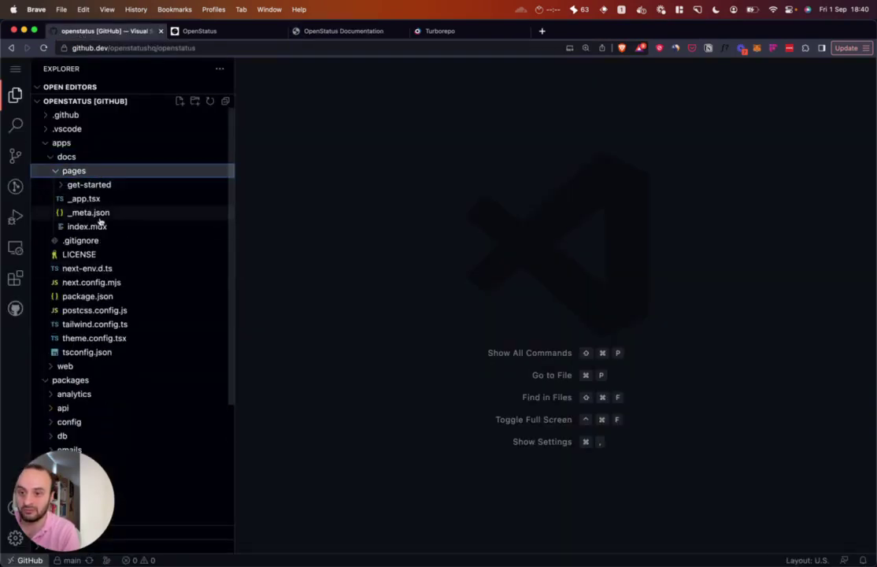
pyautogui.click(89, 184)
pyautogui.click(93, 212)
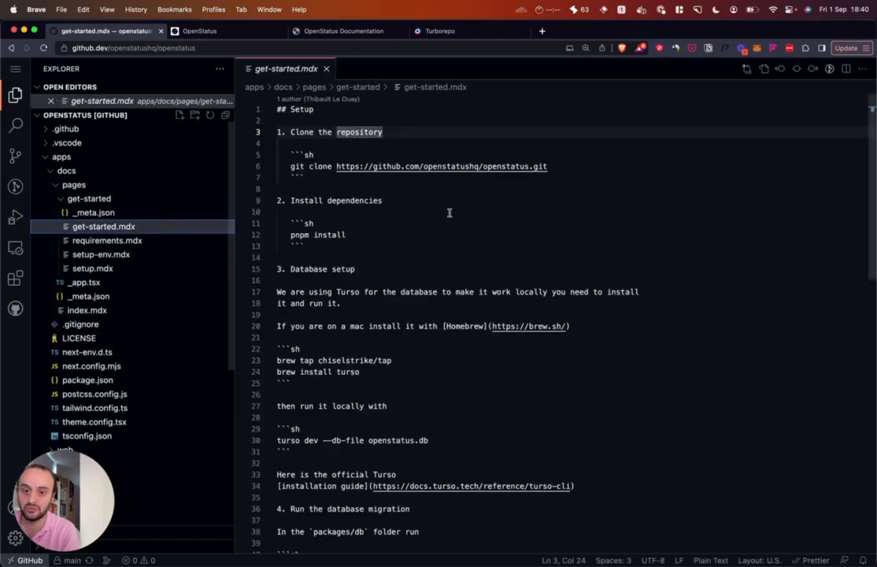
pyautogui.click(463, 258)
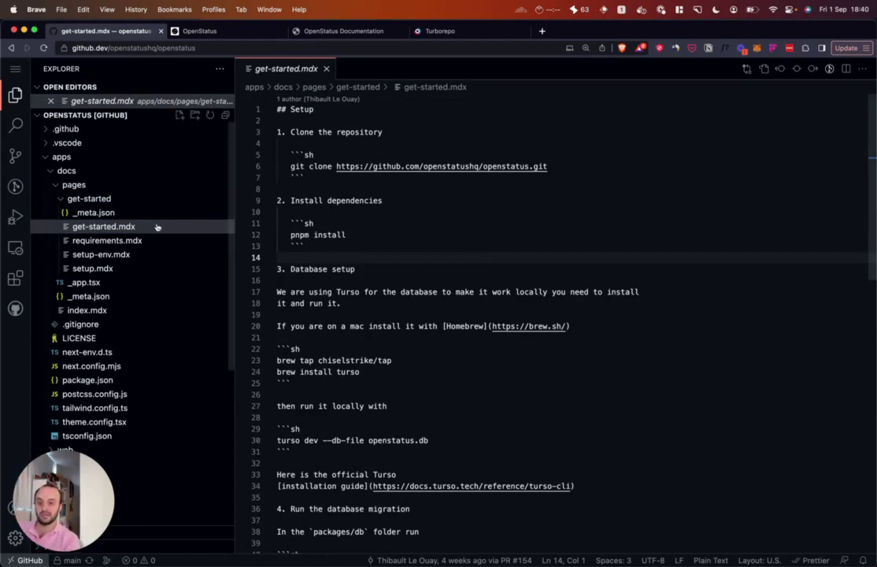
# Read the OpenStatus docs Requirements page, then return to github.dev
pyautogui.click(331, 30)
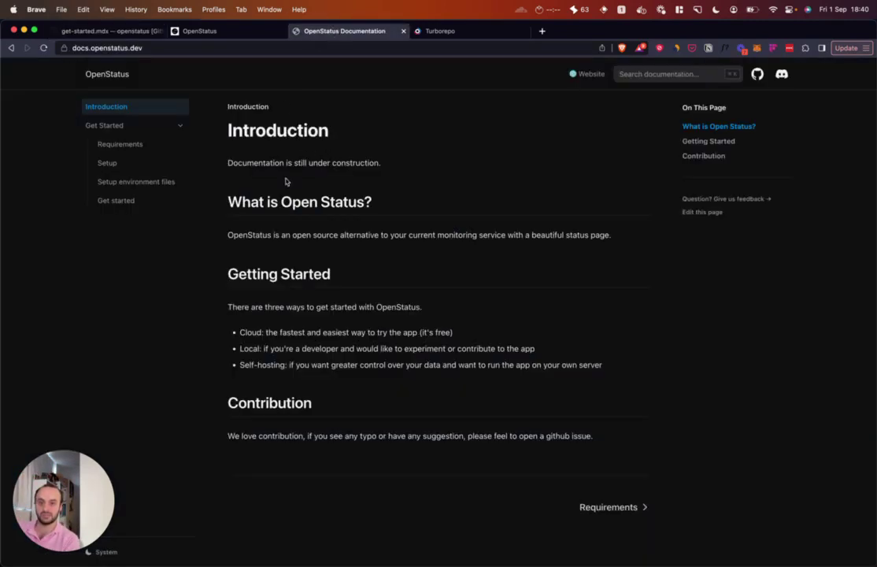
pyautogui.click(120, 144)
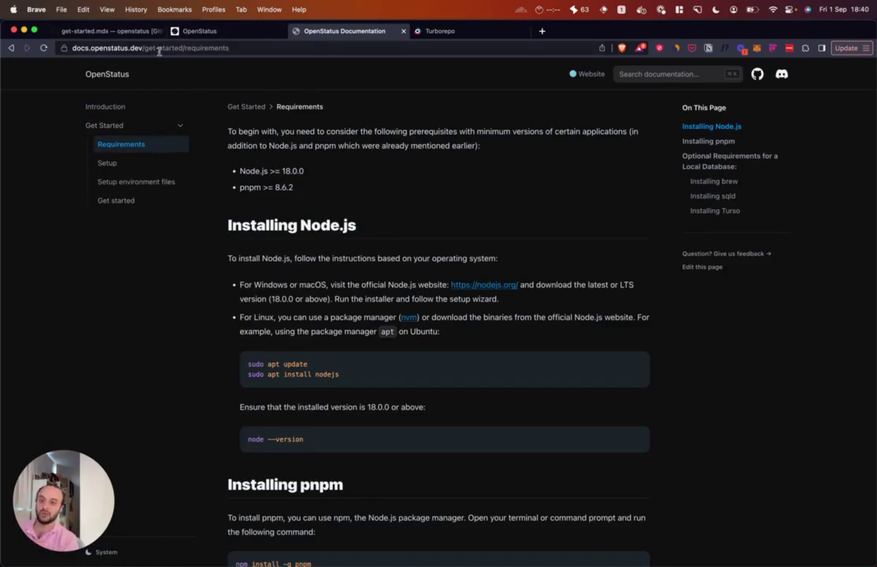
pyautogui.click(197, 30)
pyautogui.click(99, 31)
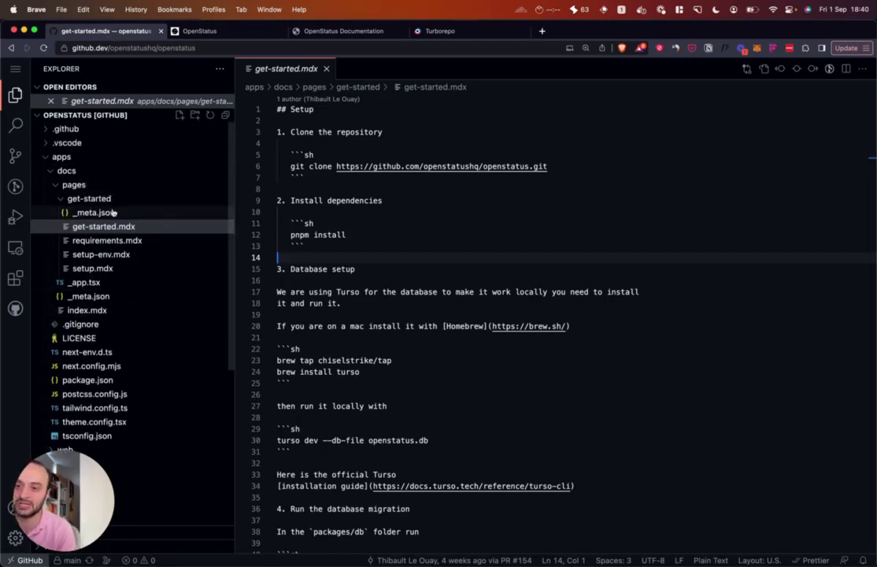
# Review the dependencies in the docs app's package.json
pyautogui.click(74, 184)
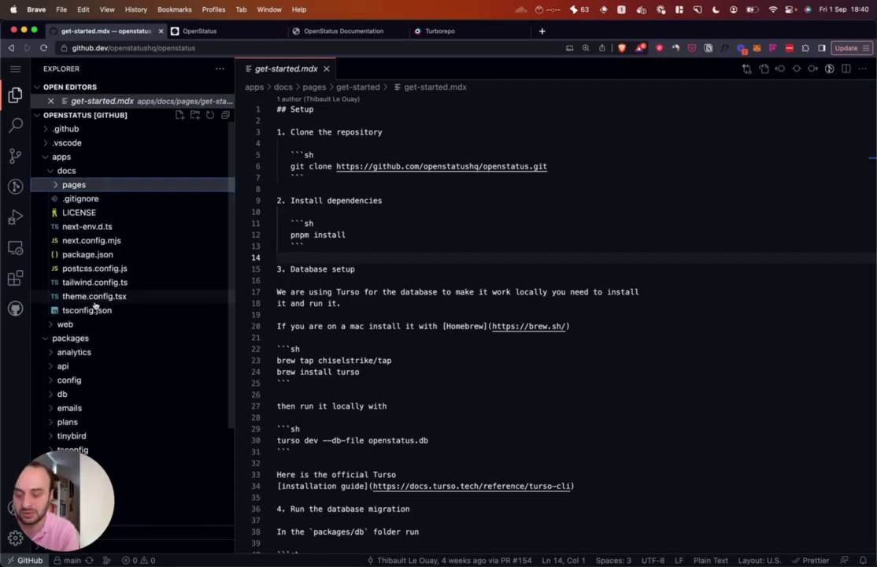
pyautogui.click(88, 254)
pyautogui.moveTo(395, 314); pyautogui.dragTo(295, 258)
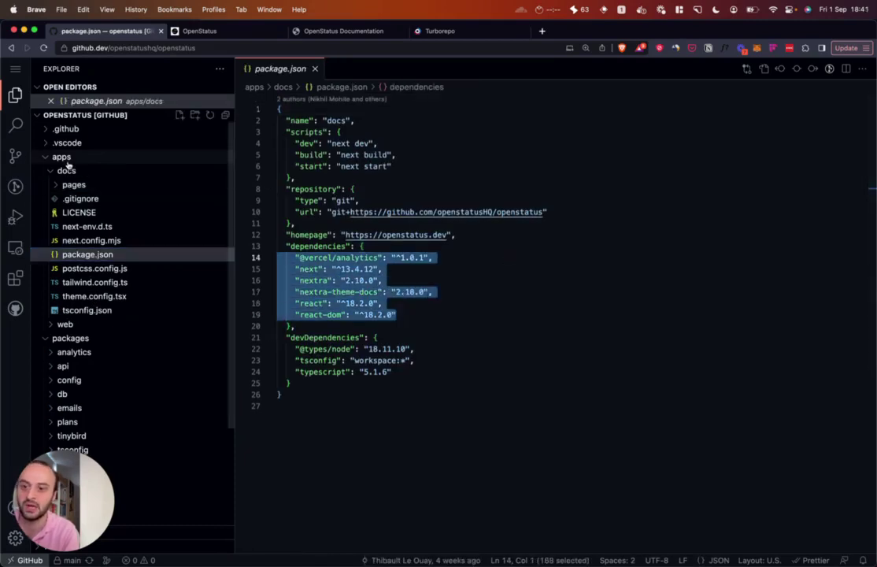
pyautogui.click(479, 324)
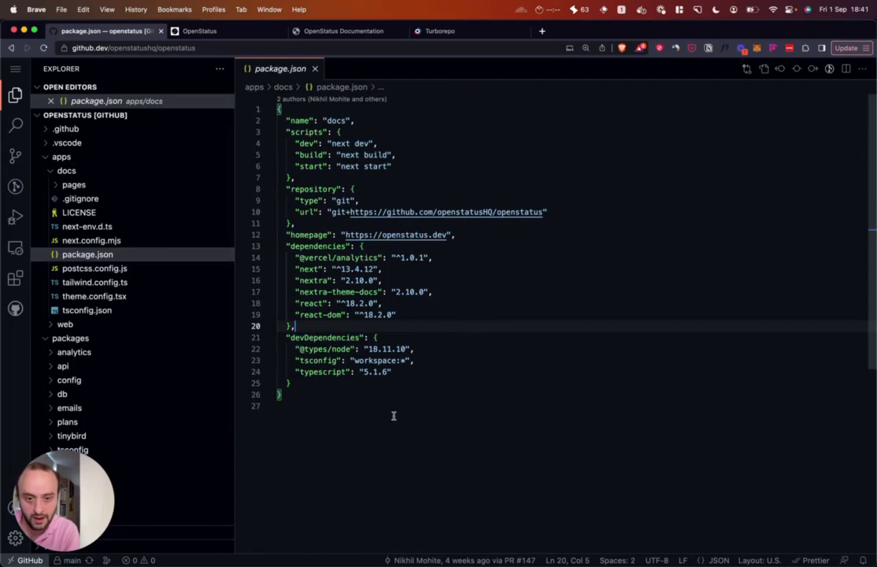
pyautogui.moveTo(394, 397); pyautogui.dragTo(294, 99)
pyautogui.click(558, 393)
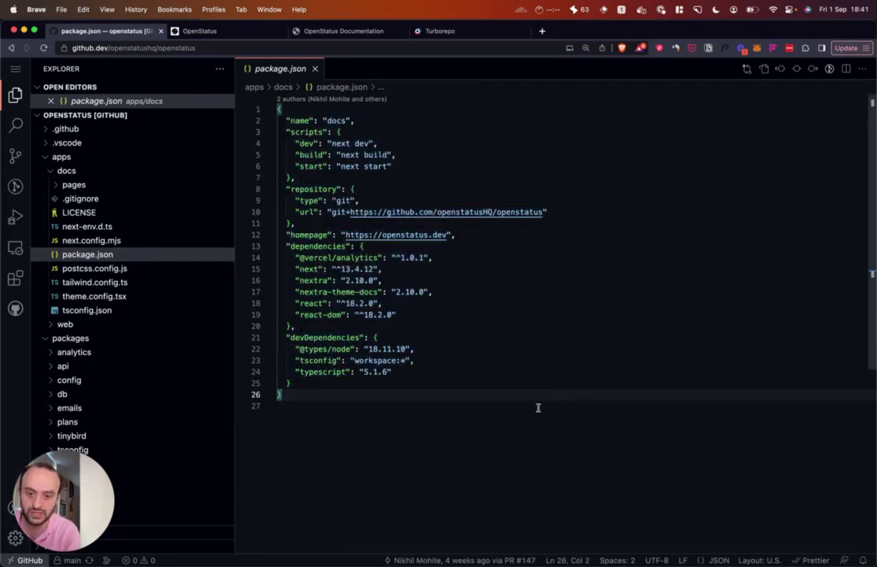
# Open the apps/web package.json and note its tinybird dependency
pyautogui.click(65, 171)
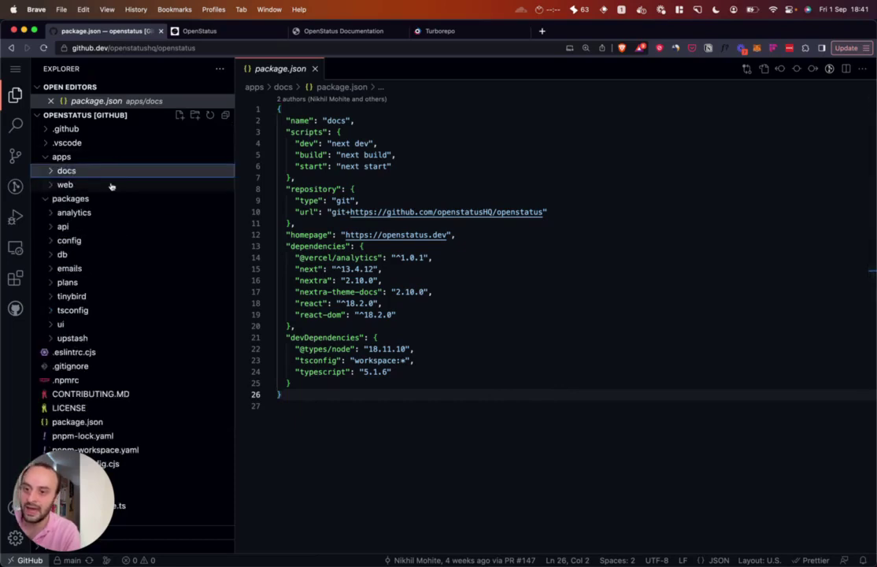
pyautogui.click(110, 186)
pyautogui.scroll(-5, 141, 307)
pyautogui.scroll(4, 141, 307)
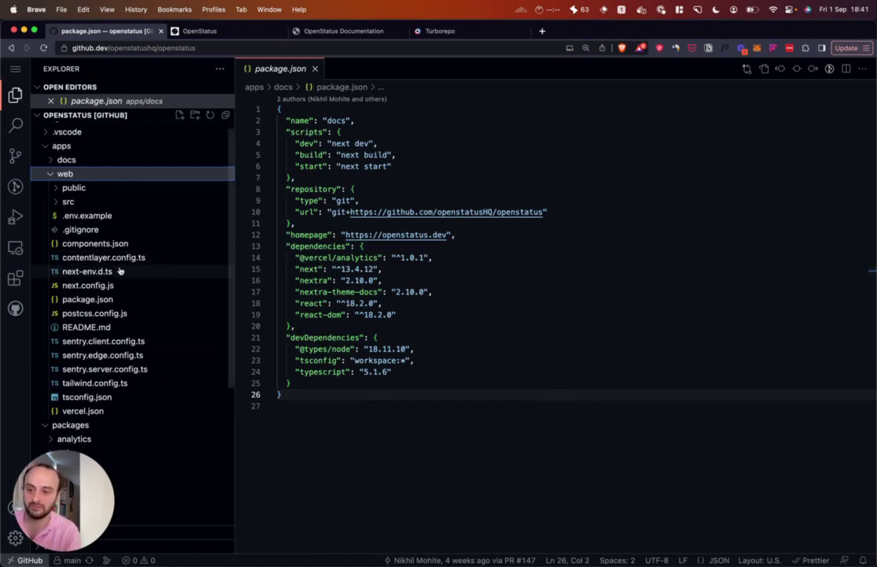
pyautogui.scroll(-3, 120, 270)
pyautogui.click(87, 252)
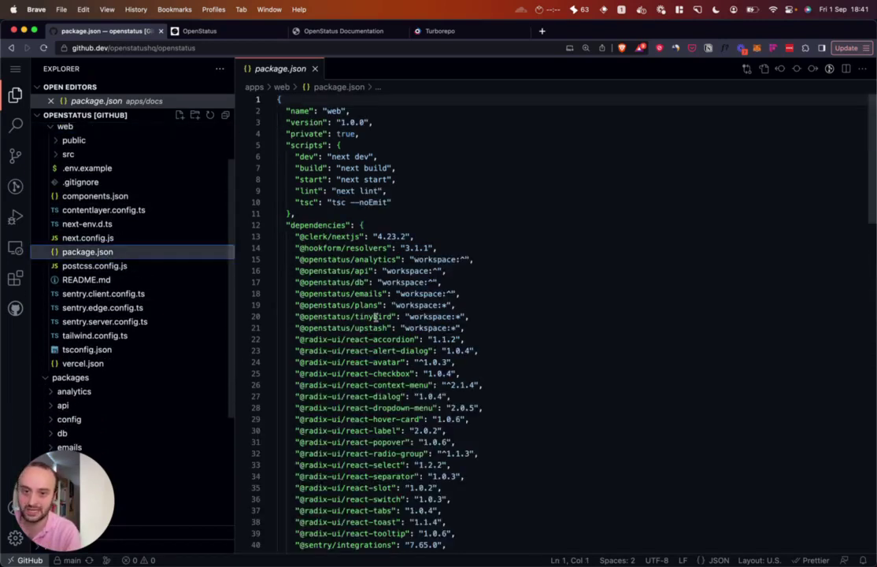
pyautogui.click(375, 316)
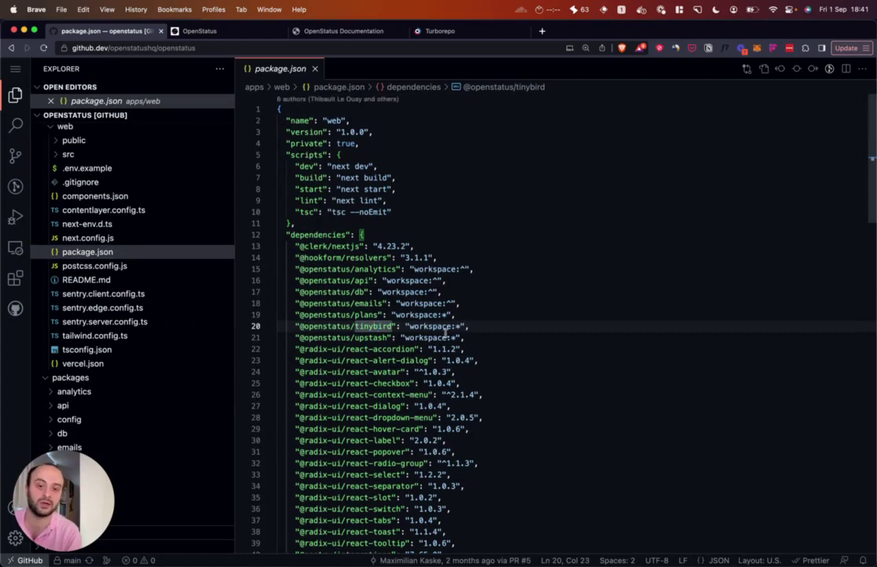
pyautogui.click(517, 326)
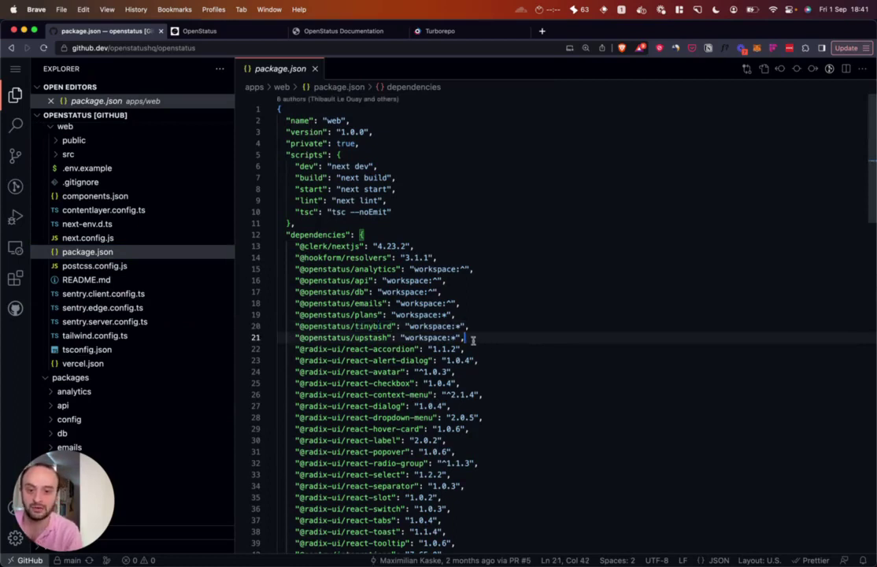
pyautogui.moveTo(469, 338); pyautogui.dragTo(246, 269)
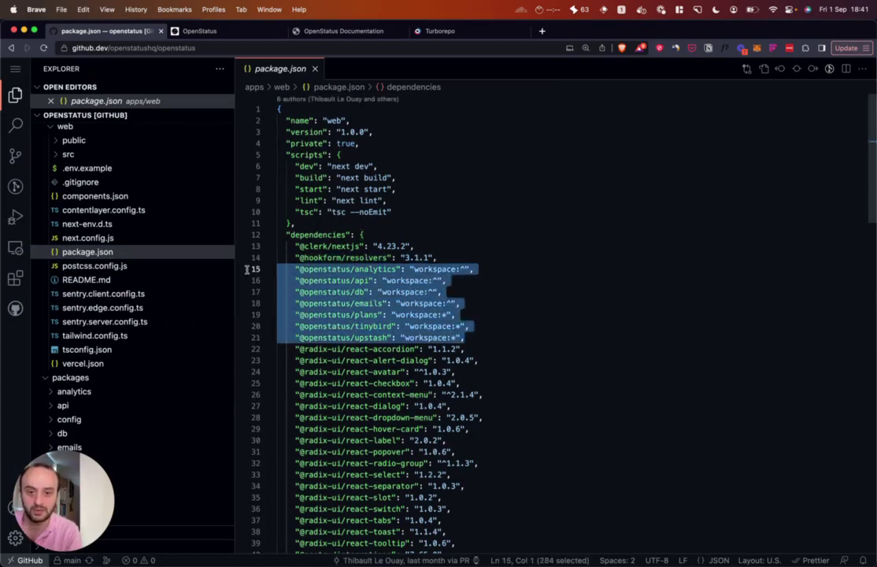
pyautogui.click(367, 269)
pyautogui.click(465, 281)
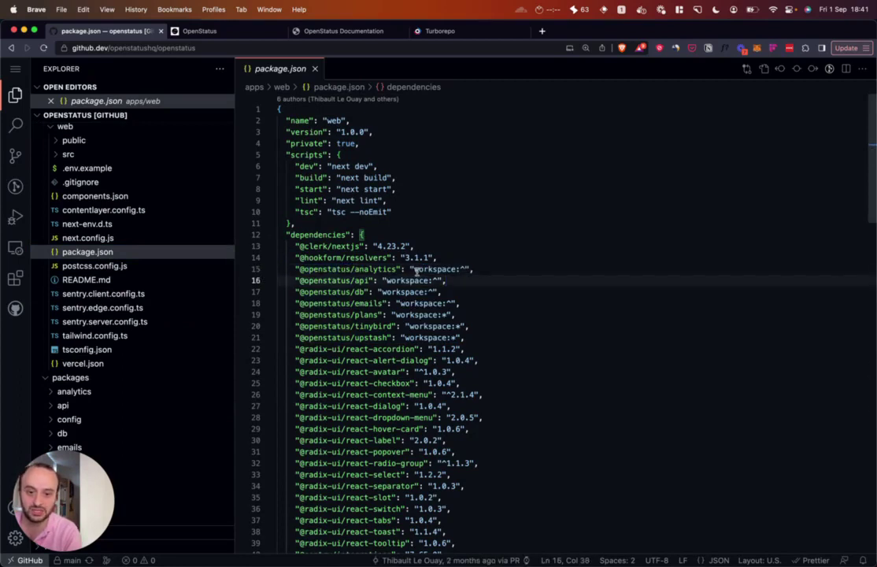
pyautogui.moveTo(427, 269)
pyautogui.mouseDown()
pyautogui.moveTo(445, 280)
pyautogui.moveTo(295, 269)
pyautogui.mouseUp()
pyautogui.click(470, 269)
pyautogui.click(292, 268)
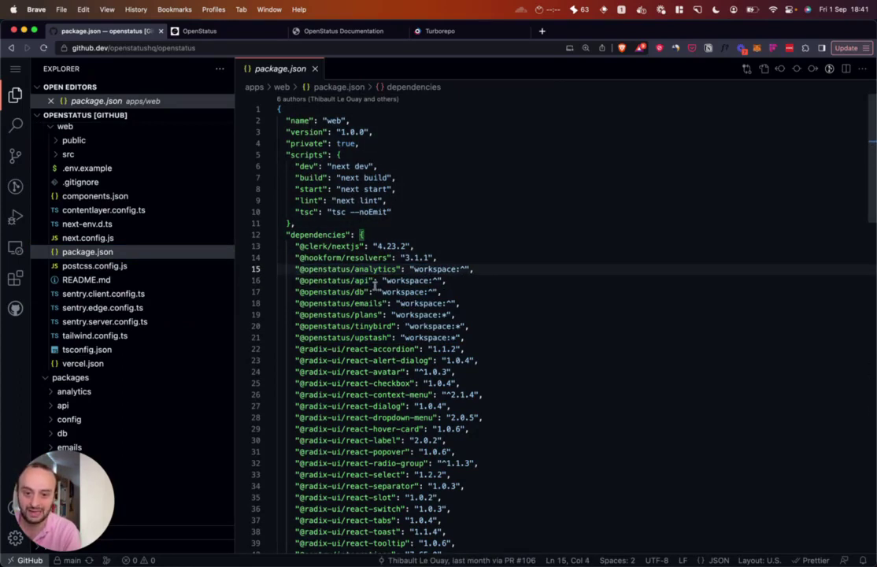
pyautogui.scroll(-5, 83, 126)
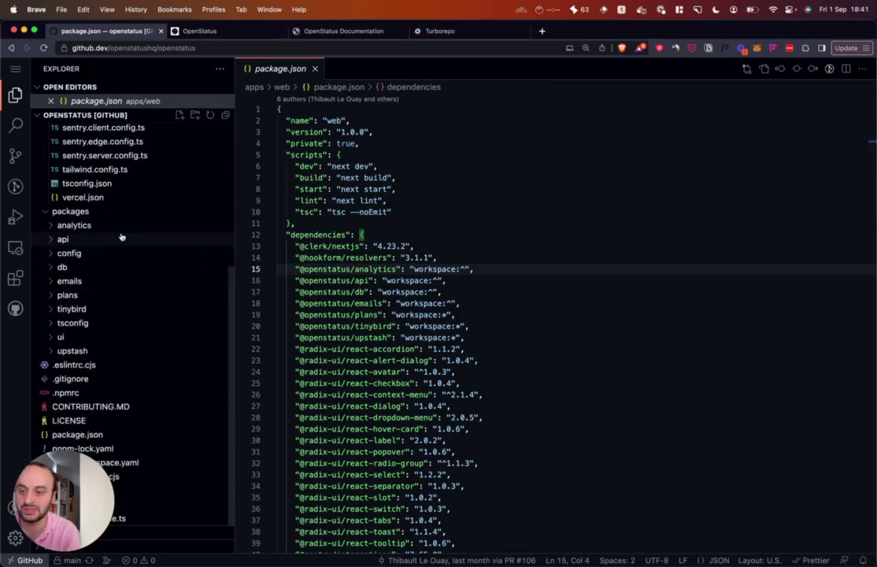
pyautogui.click(74, 225)
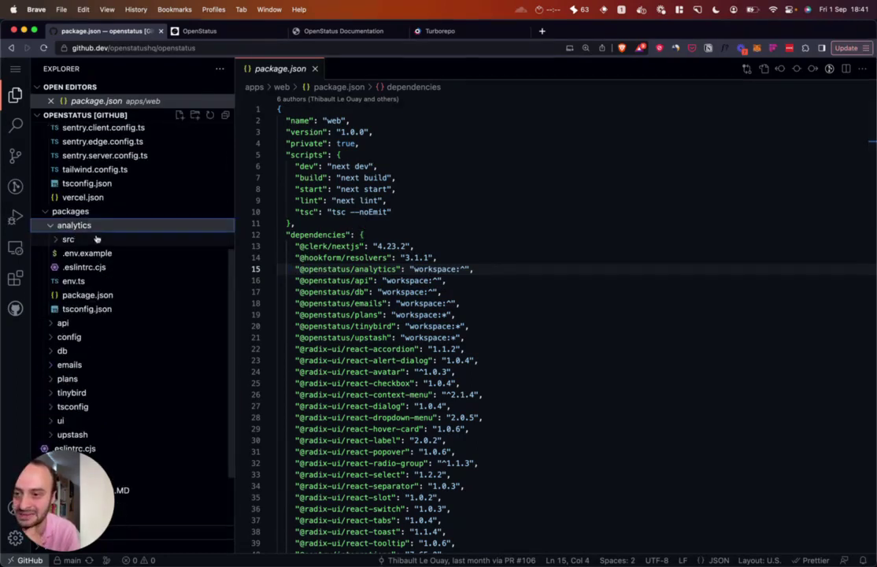
pyautogui.click(87, 294)
pyautogui.click(409, 350)
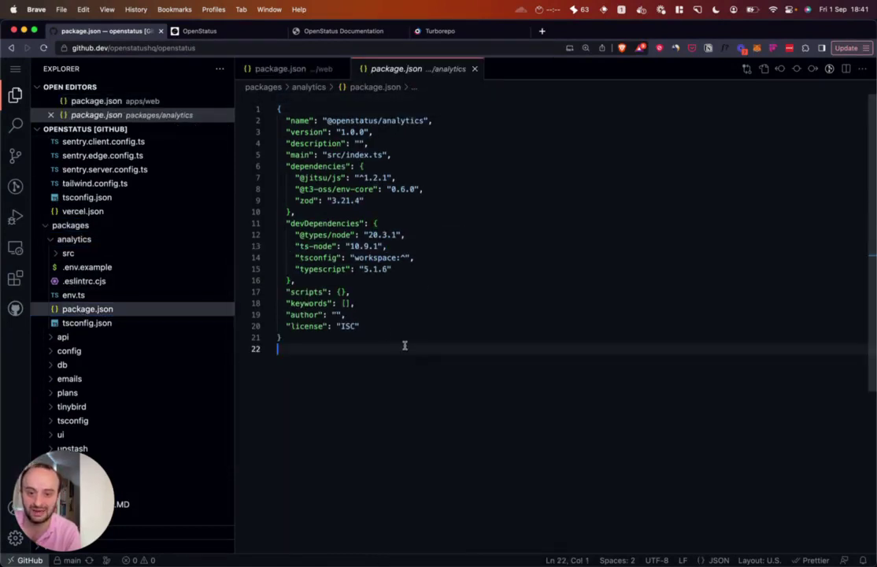
pyautogui.moveTo(392, 268); pyautogui.dragTo(299, 228)
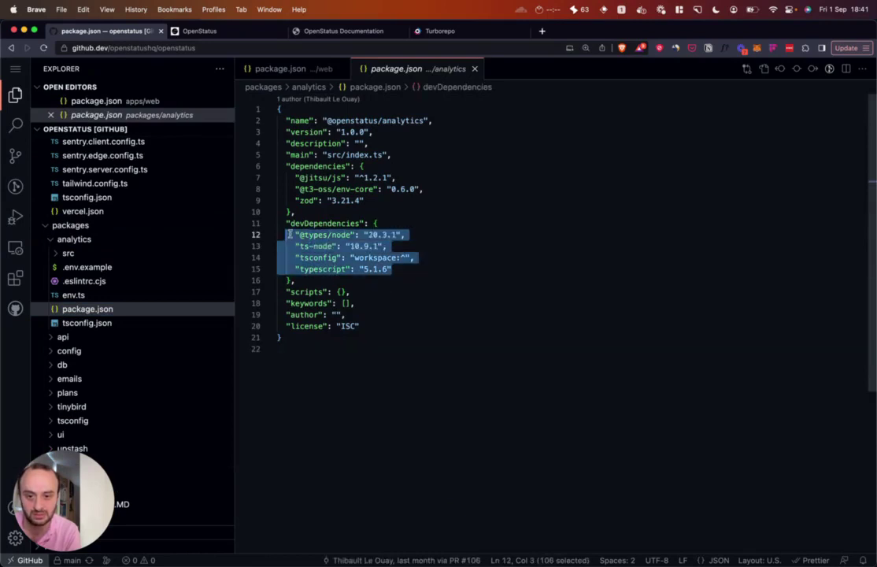
pyautogui.click(364, 200)
pyautogui.scroll(-2, 368, 189)
pyautogui.scroll(2, 368, 188)
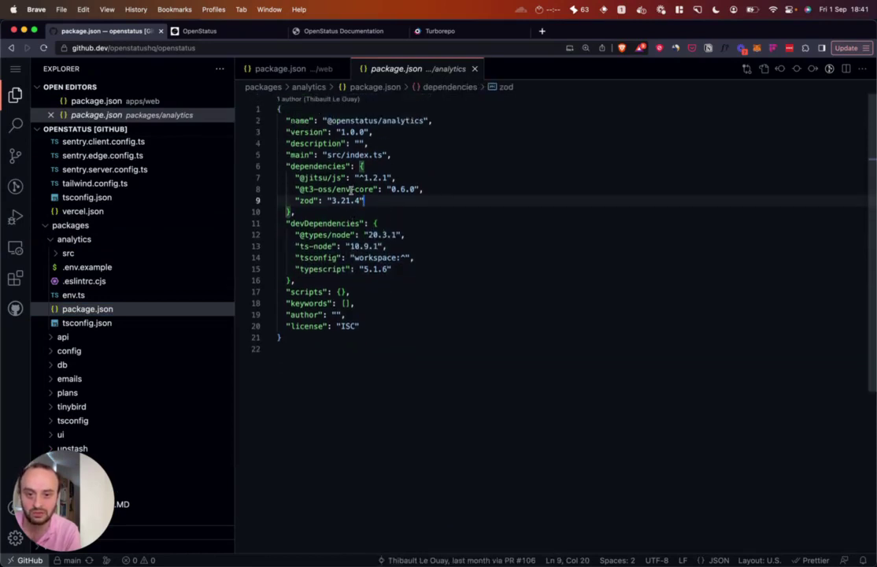
pyautogui.doubleClick(305, 190)
pyautogui.doubleClick(305, 200)
pyautogui.moveTo(364, 200); pyautogui.dragTo(291, 138)
pyautogui.click(391, 154)
pyautogui.doubleClick(312, 178)
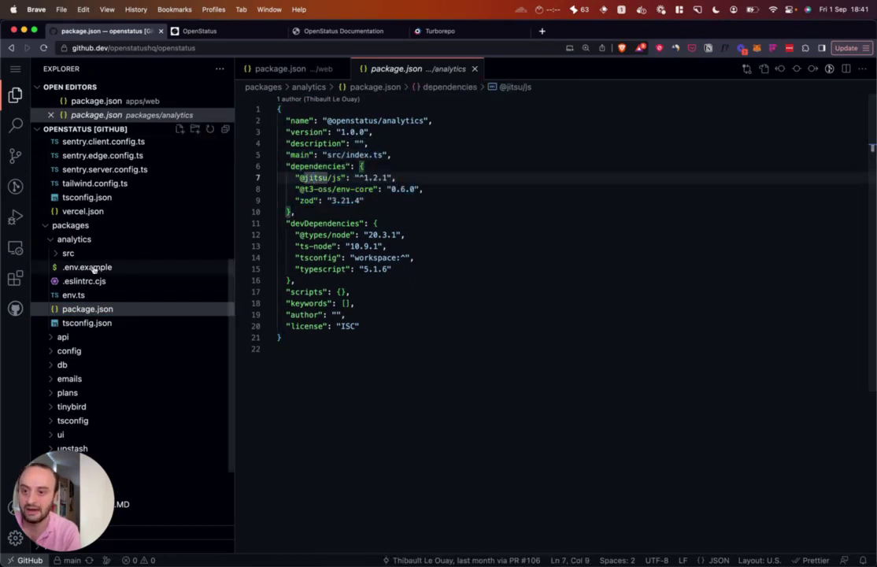
# Inspect the analytics src index.ts and type.ts event definitions
pyautogui.click(68, 253)
pyautogui.click(82, 267)
pyautogui.click(418, 335)
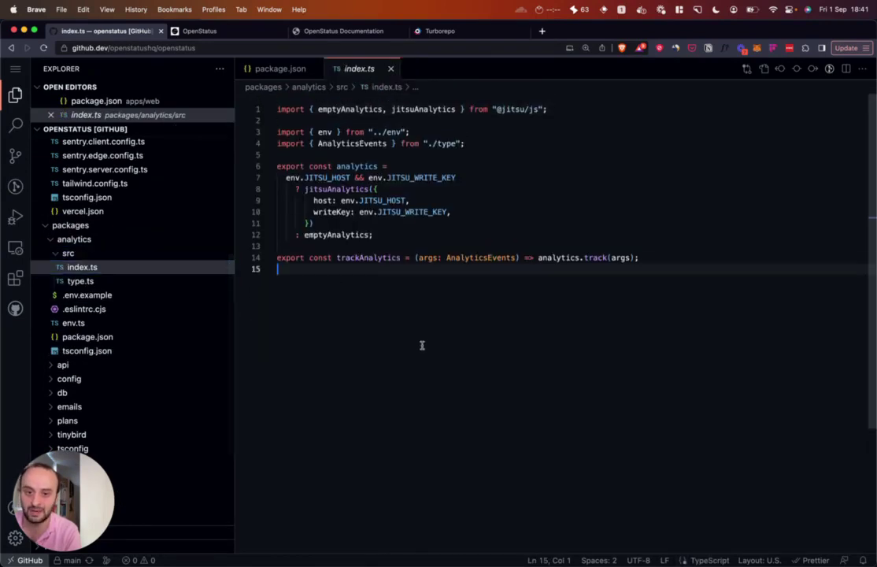
pyautogui.hotkey('ctrl', 'a')
pyautogui.click(433, 329)
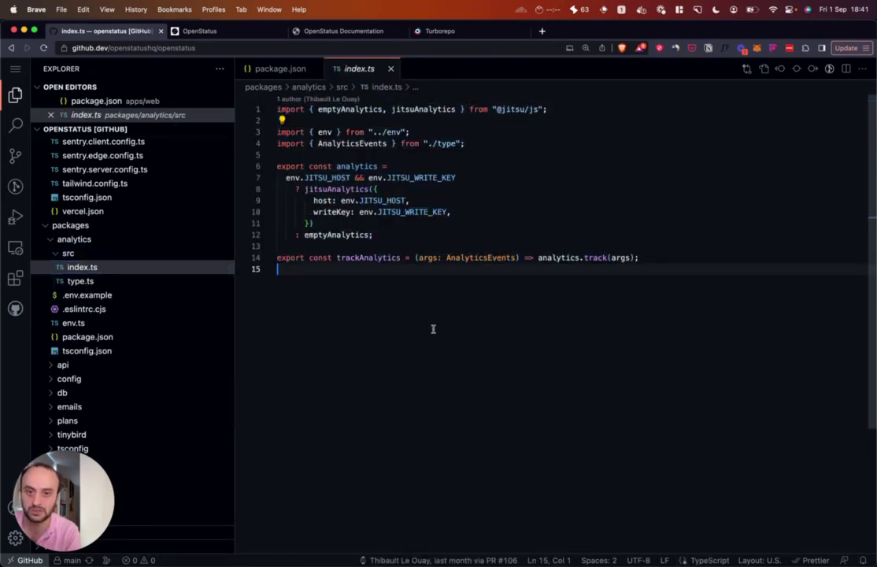
pyautogui.click(79, 281)
pyautogui.click(504, 362)
pyautogui.press('super+a')
pyautogui.click(469, 313)
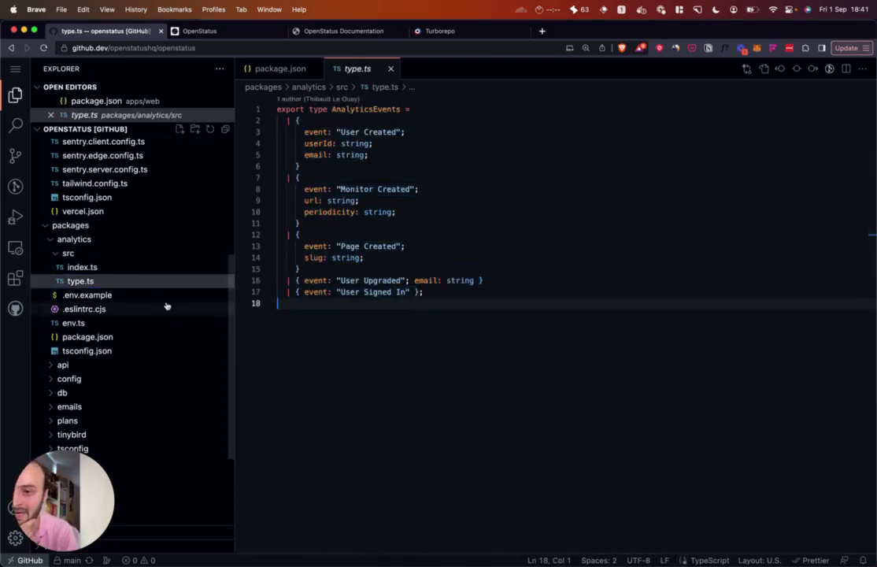
# Return to index.ts and highlight its Jitsu tracking code
pyautogui.click(82, 267)
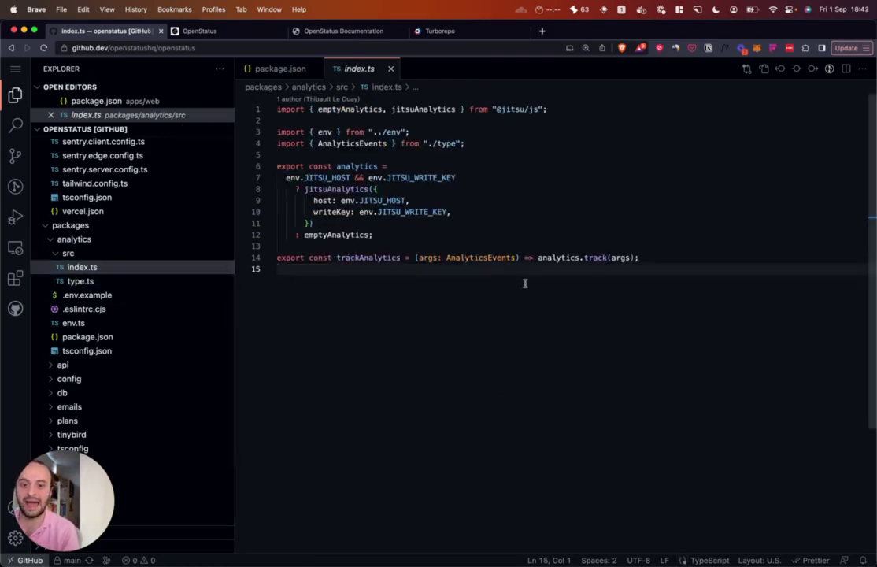
pyautogui.moveTo(456, 269); pyautogui.dragTo(267, 94)
pyautogui.click(425, 259)
pyautogui.moveTo(425, 269); pyautogui.dragTo(263, 94)
pyautogui.click(472, 292)
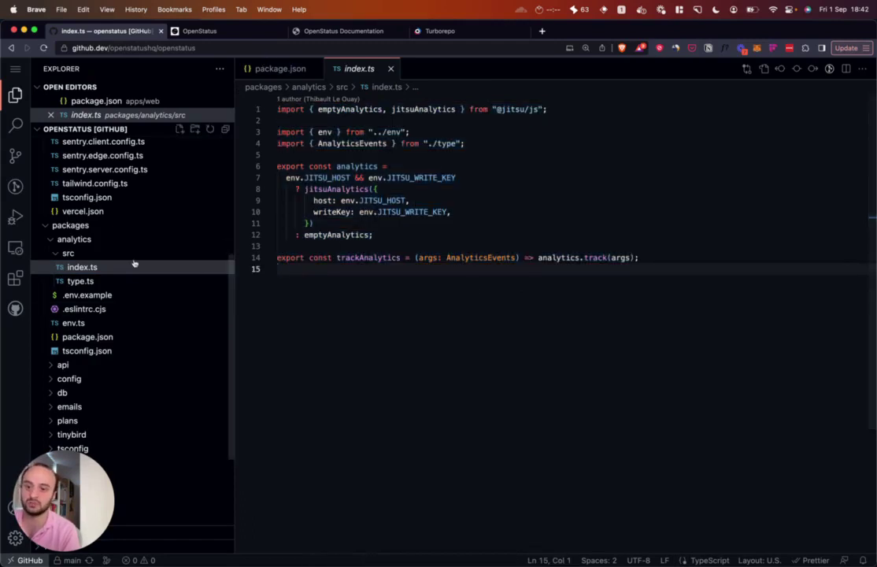
pyautogui.scroll(5, 134, 263)
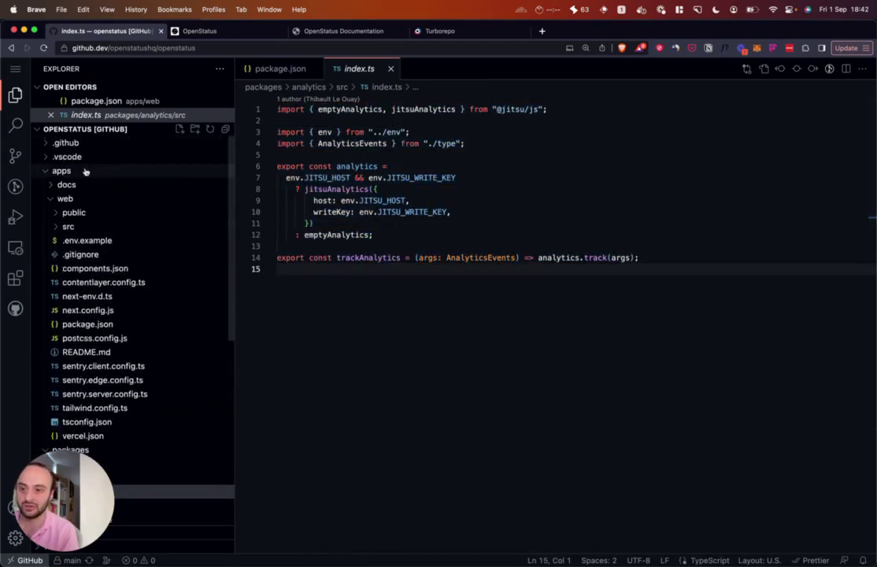
pyautogui.click(279, 69)
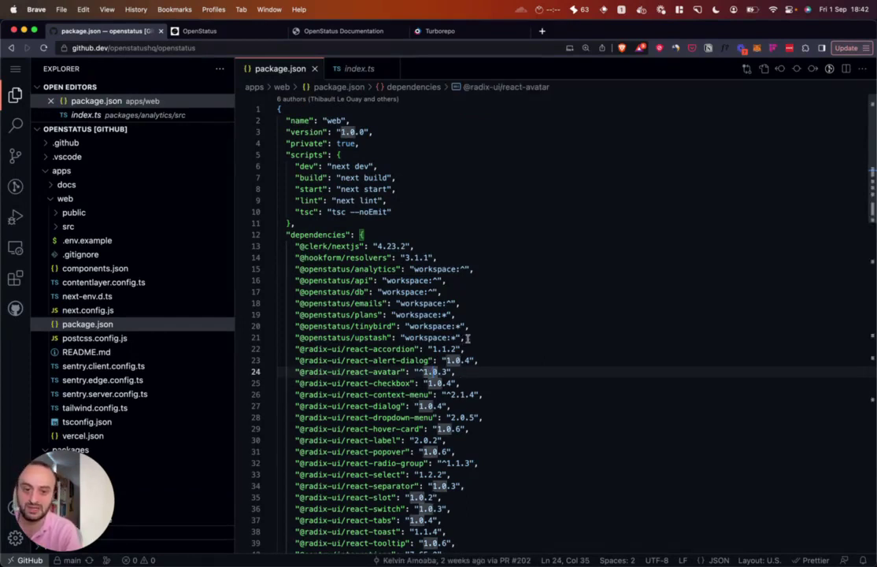
pyautogui.moveTo(466, 338); pyautogui.dragTo(300, 269)
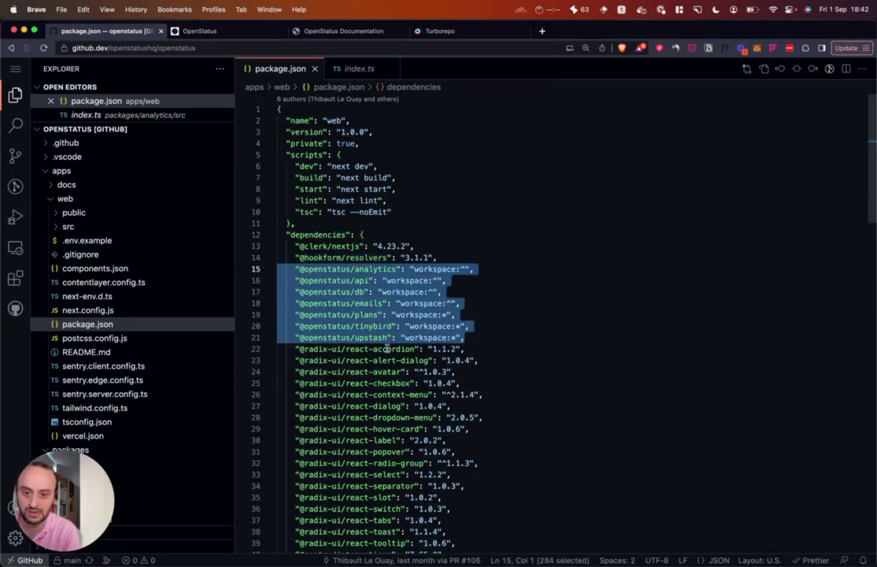
pyautogui.scroll(-6, 393, 338)
pyautogui.scroll(-2, 393, 315)
pyautogui.scroll(8, 394, 275)
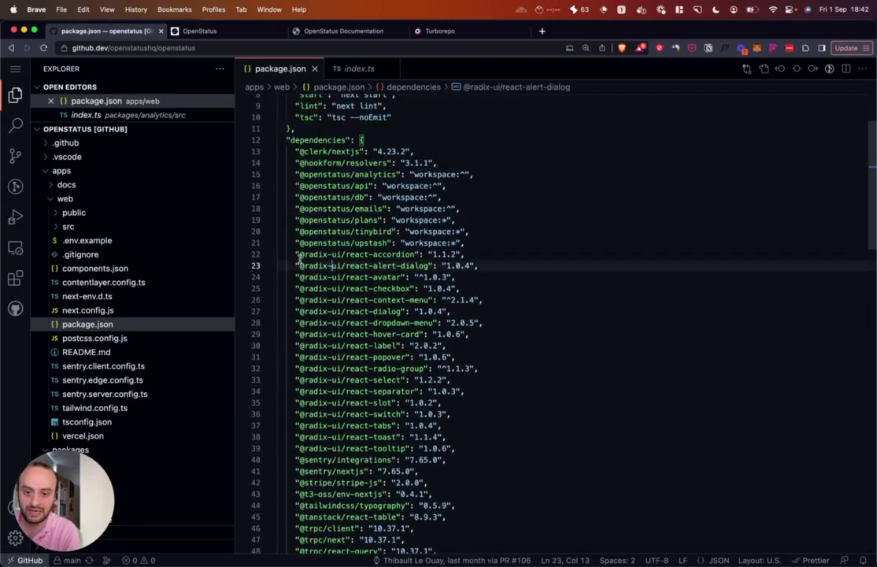
pyautogui.moveTo(297, 253)
pyautogui.mouseDown()
pyautogui.moveTo(331, 259)
pyautogui.moveTo(456, 449)
pyautogui.mouseUp()
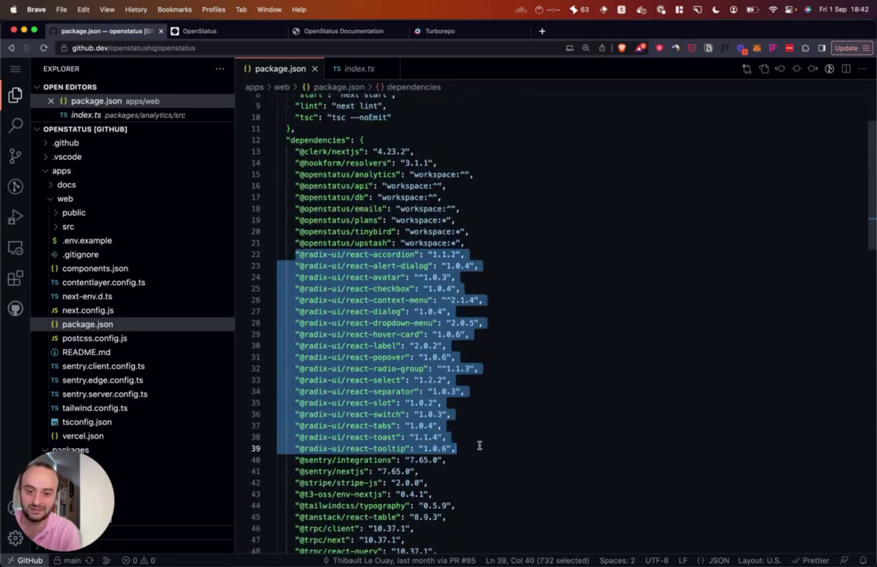
pyautogui.scroll(-4, 472, 445)
pyautogui.scroll(-1, 472, 444)
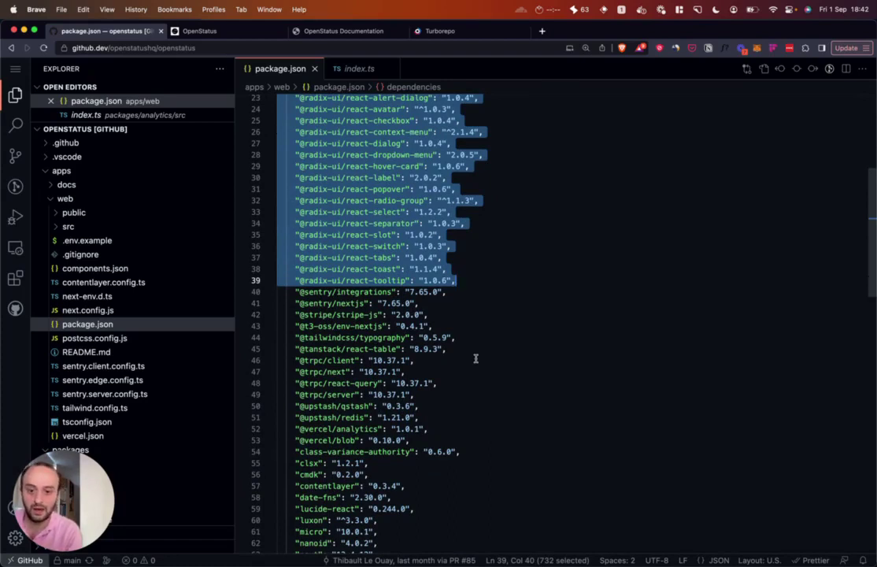
pyautogui.click(476, 359)
pyautogui.moveTo(297, 291); pyautogui.dragTo(393, 362)
pyautogui.click(391, 382)
pyautogui.moveTo(296, 303); pyautogui.dragTo(370, 326)
pyautogui.doubleClick(368, 326)
pyautogui.scroll(-5, 370, 326)
pyautogui.click(305, 167)
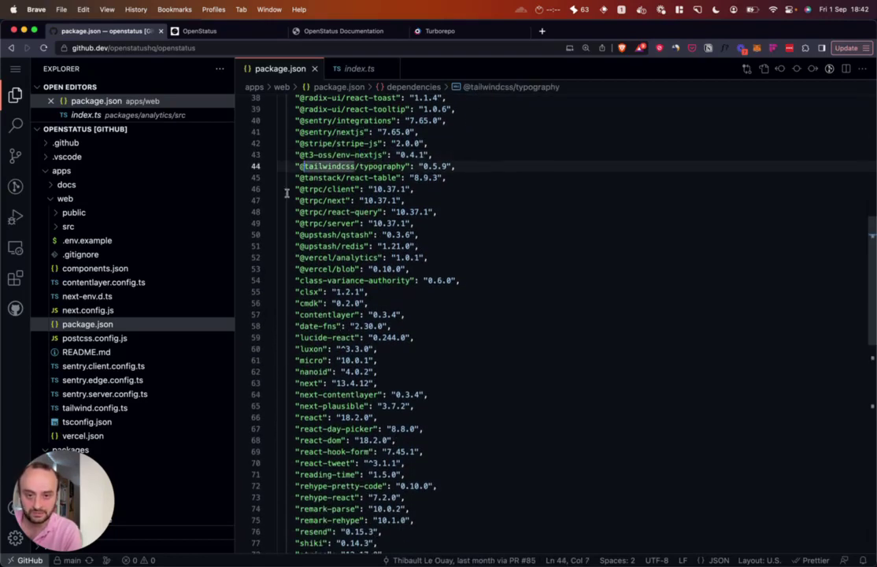
pyautogui.moveTo(296, 177); pyautogui.dragTo(393, 378)
pyautogui.click(407, 417)
pyautogui.scroll(-6, 407, 426)
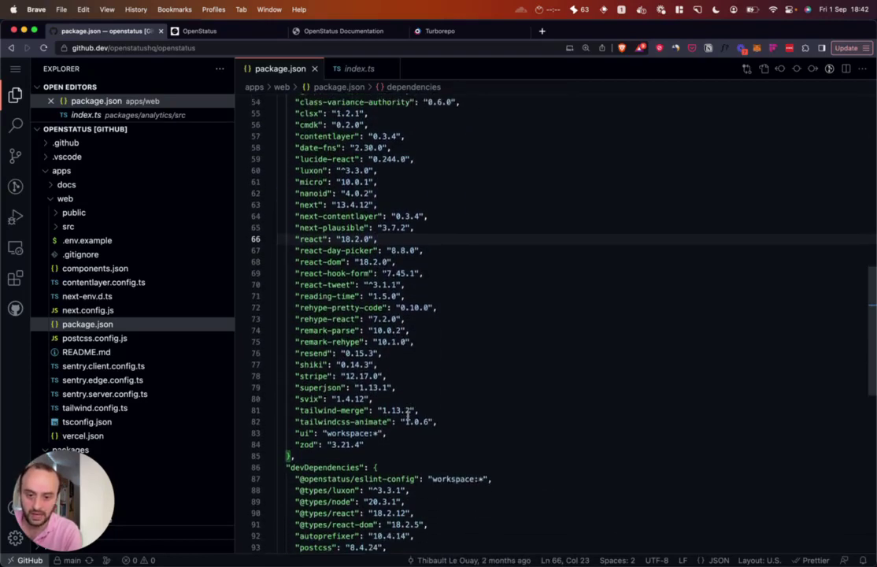
pyautogui.moveTo(405, 426); pyautogui.dragTo(358, 253)
pyautogui.click(358, 254)
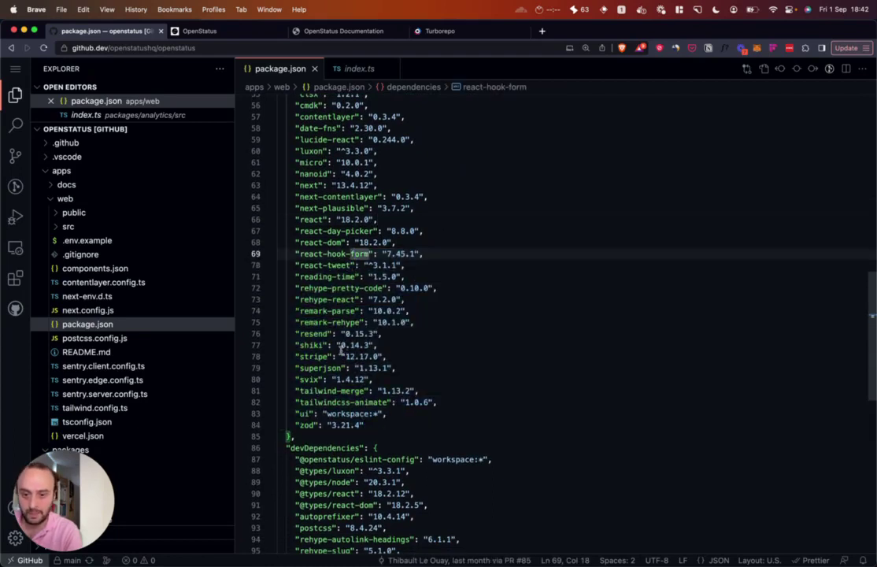
pyautogui.scroll(-5, 146, 307)
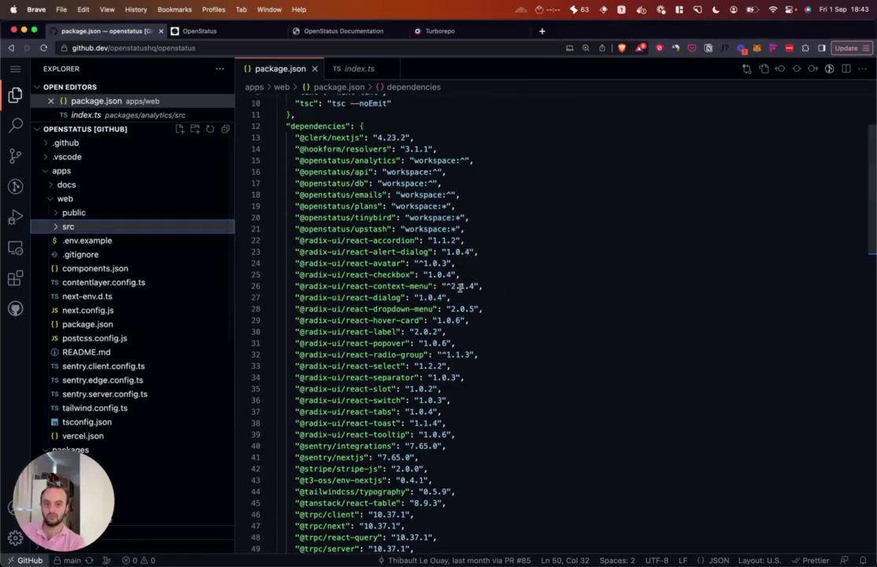
pyautogui.doubleClick(455, 286)
pyautogui.scroll(-4, 504, 284)
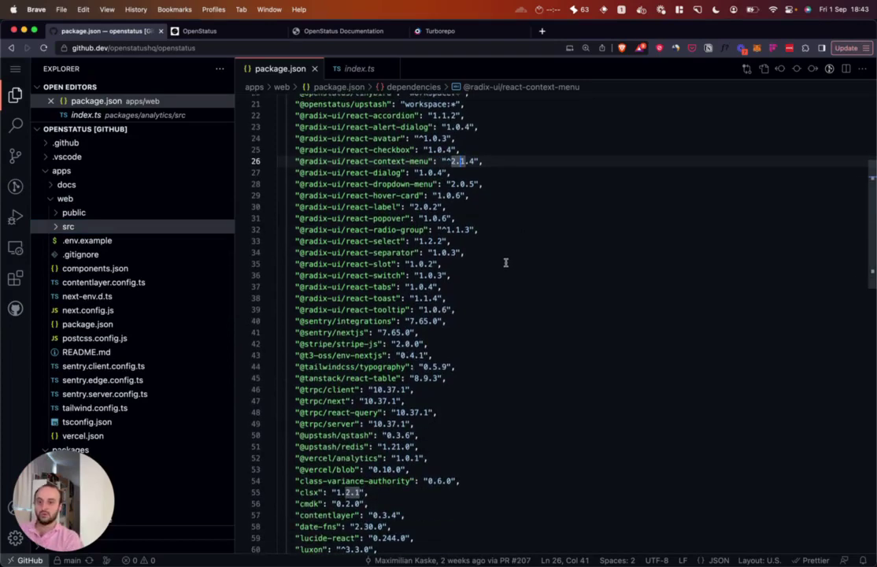
pyautogui.moveTo(98, 226)
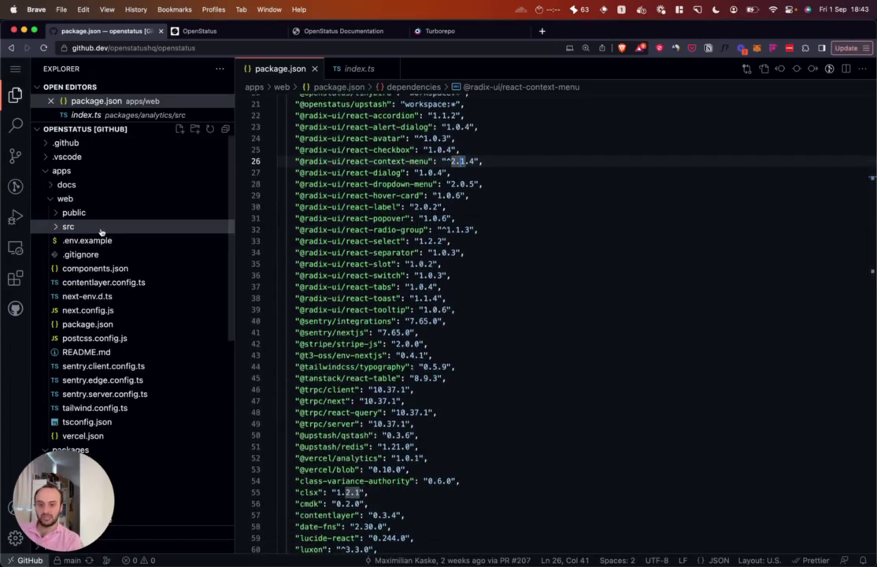
pyautogui.scroll(5, 384, 255)
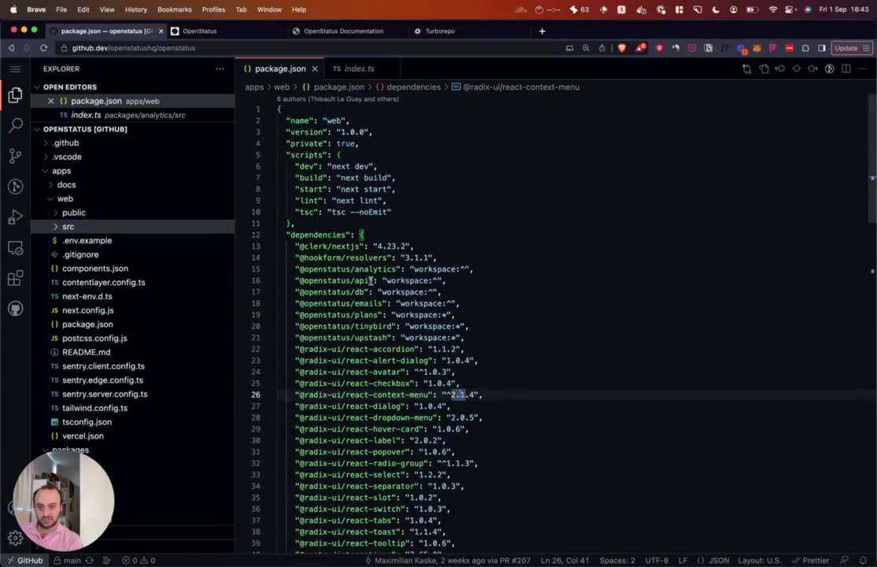
pyautogui.moveTo(372, 281); pyautogui.dragTo(300, 281)
pyautogui.hotkey('ctrl', 'shift', 'f')
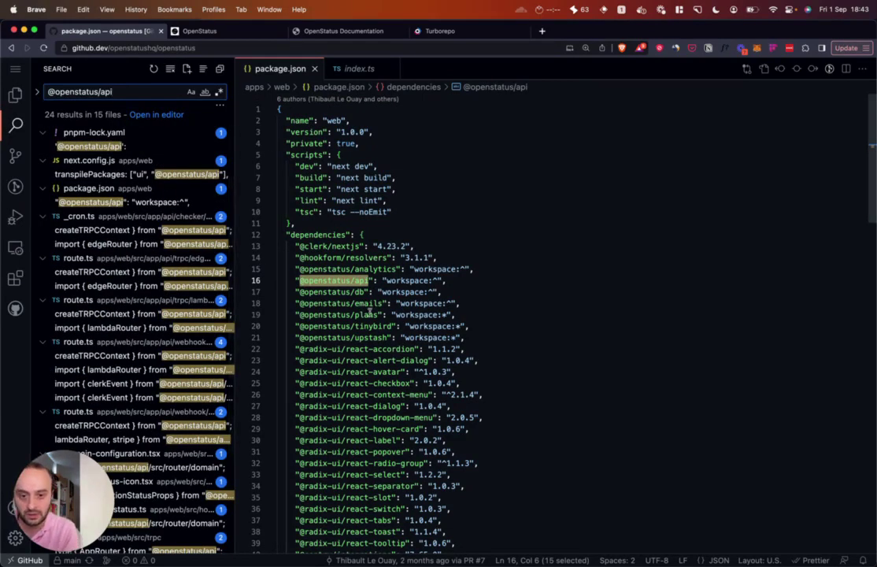
pyautogui.moveTo(384, 315); pyautogui.dragTo(300, 315)
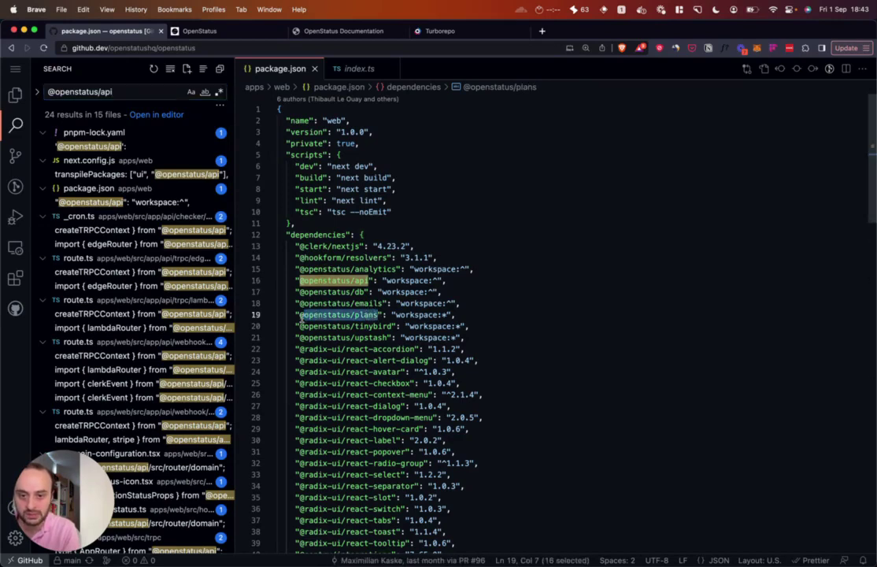
pyautogui.press('cmd+shift+f')
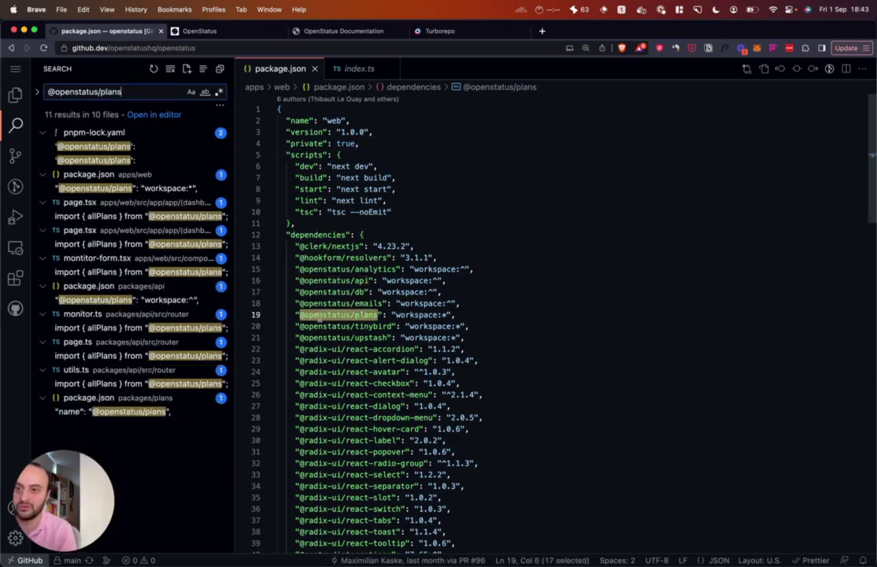
# Collapse the web and analytics folders and open packages/plans index.ts
pyautogui.click(16, 95)
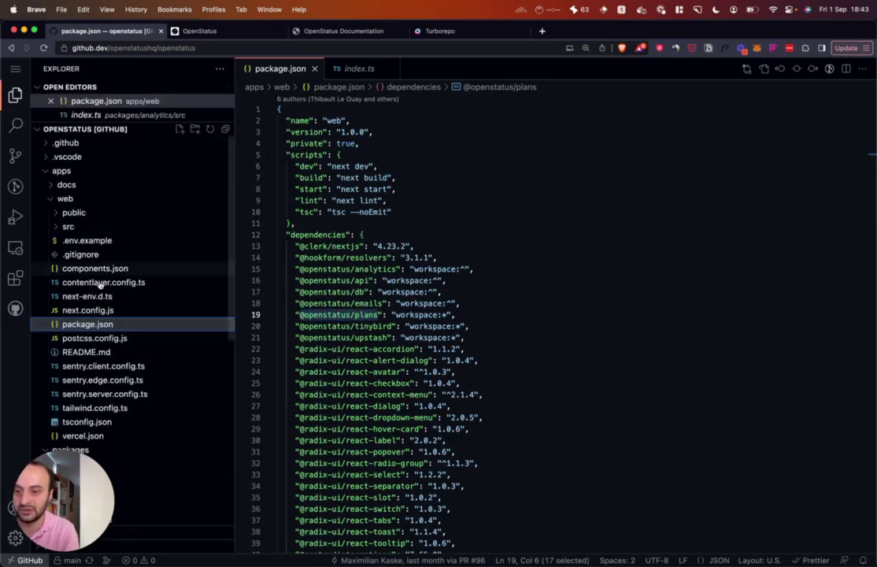
pyautogui.scroll(3, 95, 260)
pyautogui.click(64, 198)
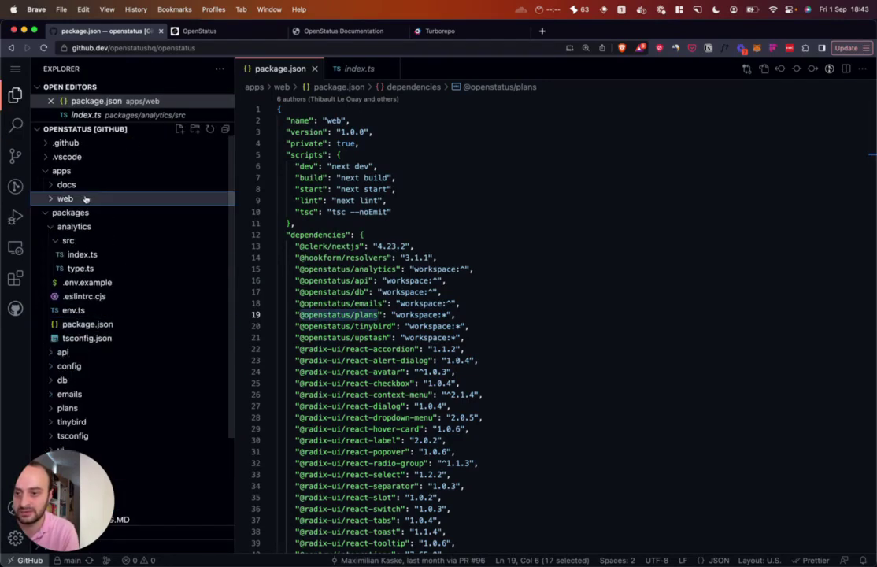
pyautogui.click(75, 226)
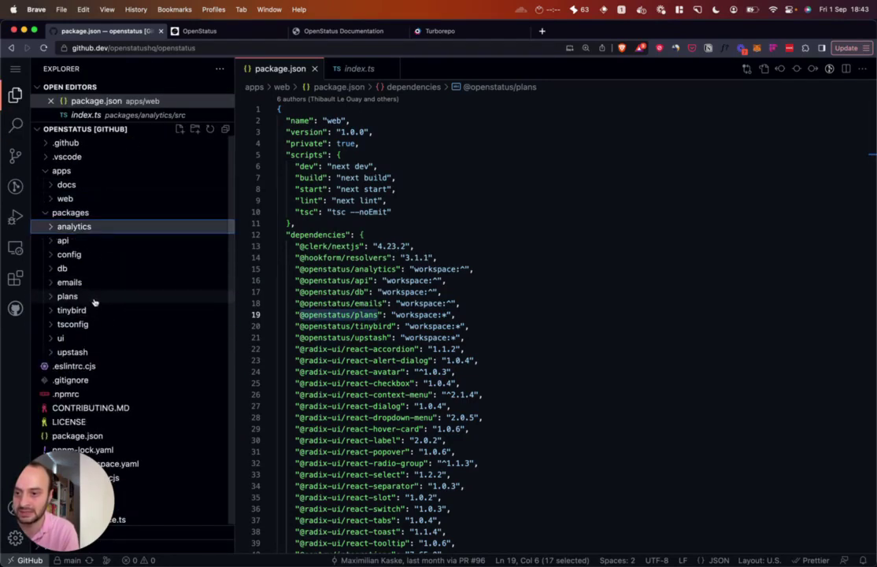
pyautogui.click(67, 296)
pyautogui.scroll(-1, 102, 290)
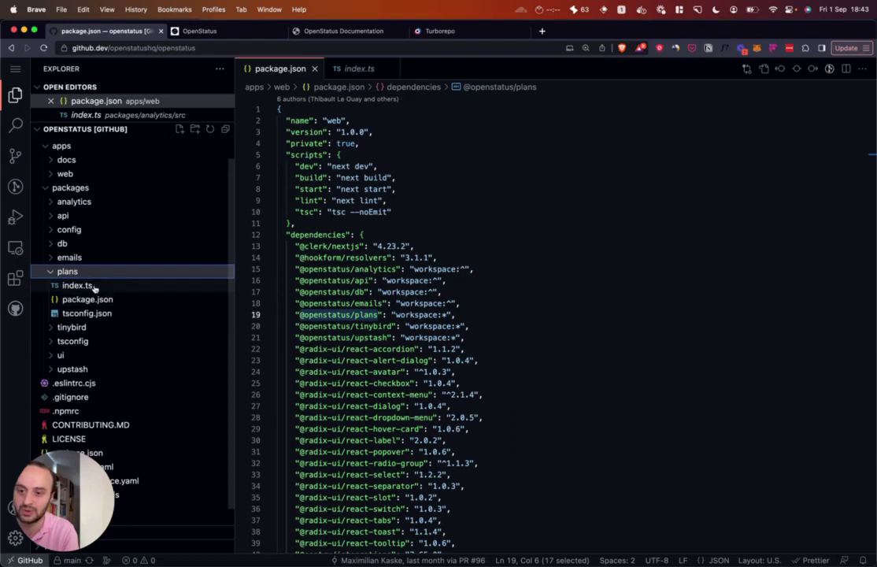
pyautogui.click(77, 285)
pyautogui.click(395, 222)
pyautogui.press('super+a')
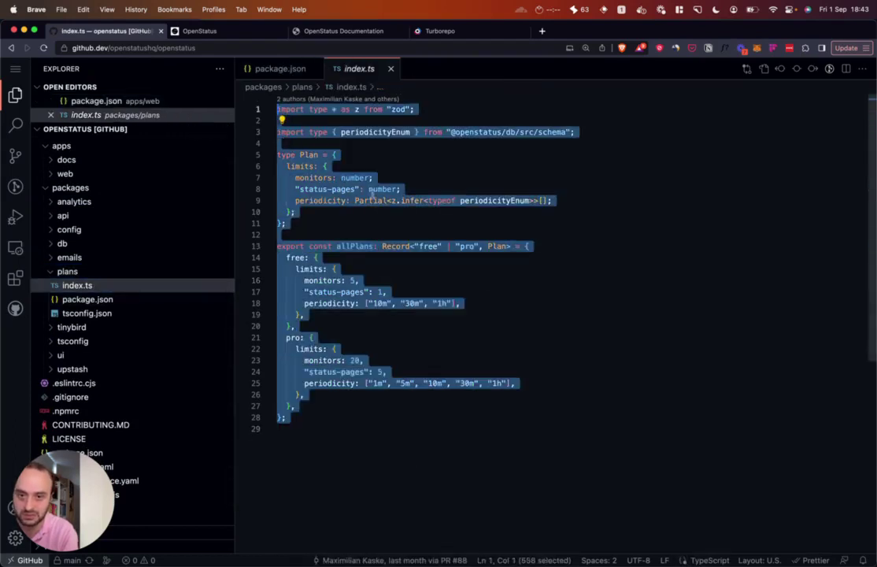
pyautogui.click(396, 222)
pyautogui.click(88, 299)
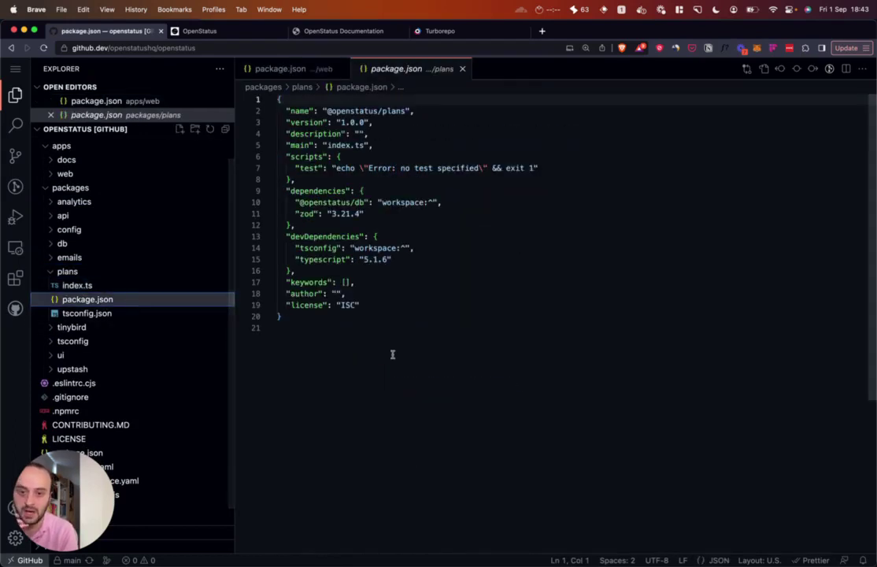
pyautogui.doubleClick(331, 212)
pyautogui.doubleClick(401, 212)
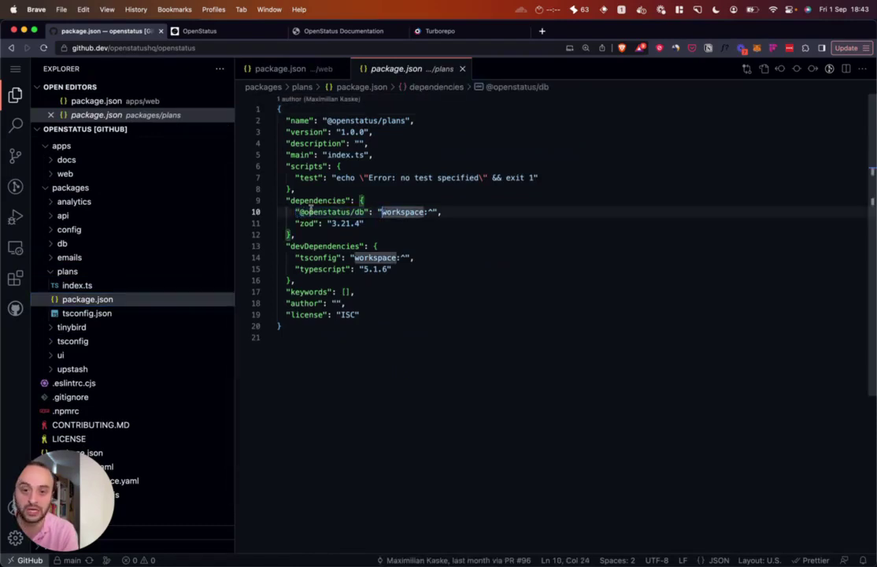
pyautogui.doubleClick(331, 212)
pyautogui.click(364, 223)
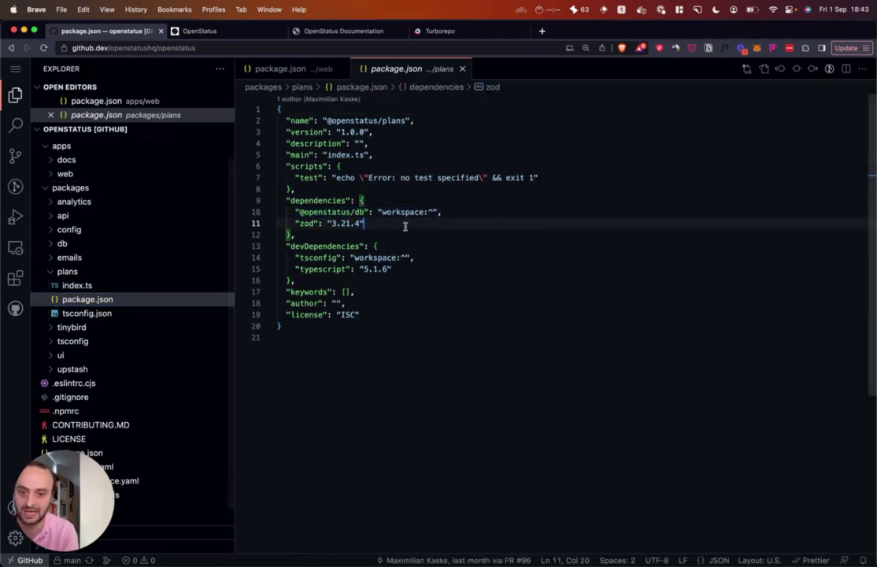
pyautogui.moveTo(366, 223); pyautogui.dragTo(295, 212)
pyautogui.click(365, 211)
pyautogui.doubleClick(305, 222)
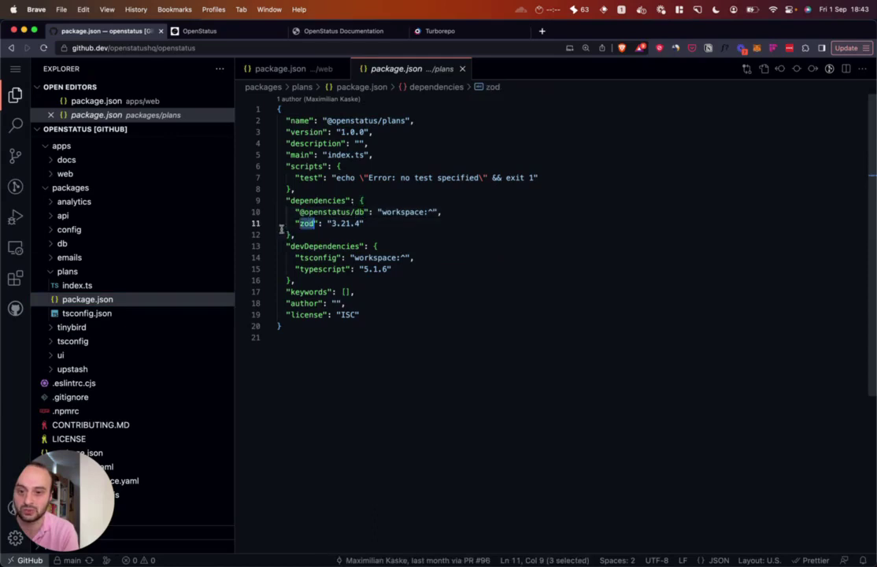
# Back in plans index.ts, inspect the zod and other import statements
pyautogui.click(77, 285)
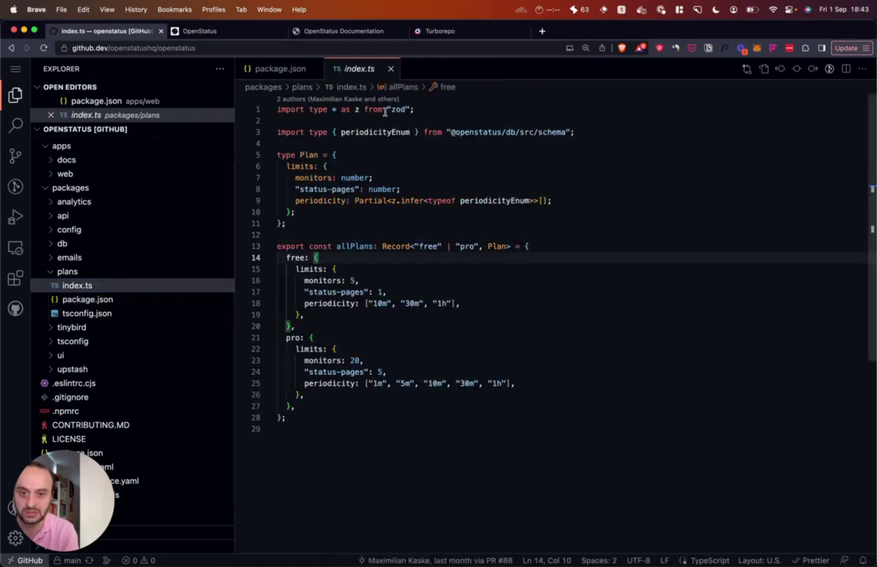
pyautogui.tripleClick(384, 109)
pyautogui.click(454, 120)
pyautogui.doubleClick(398, 109)
pyautogui.click(378, 142)
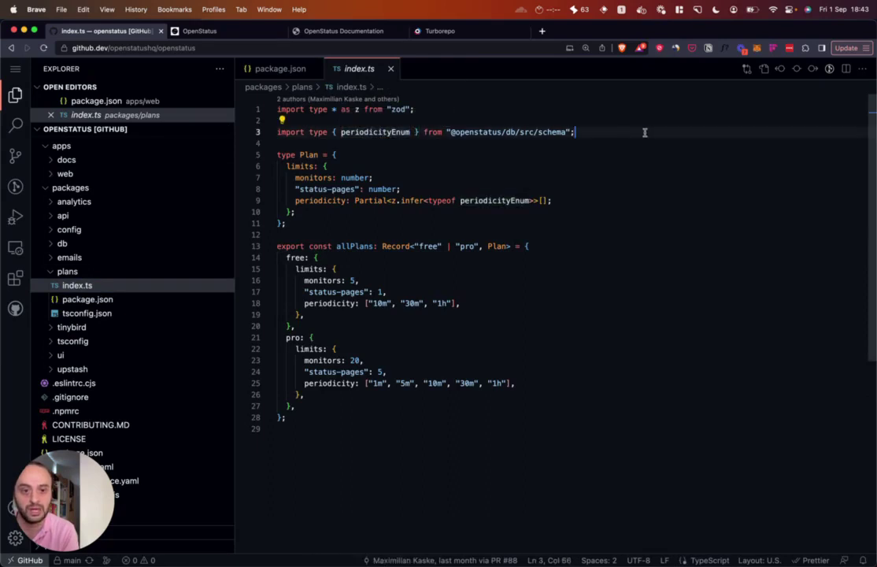
pyautogui.moveTo(579, 131); pyautogui.dragTo(281, 110)
pyautogui.click(503, 222)
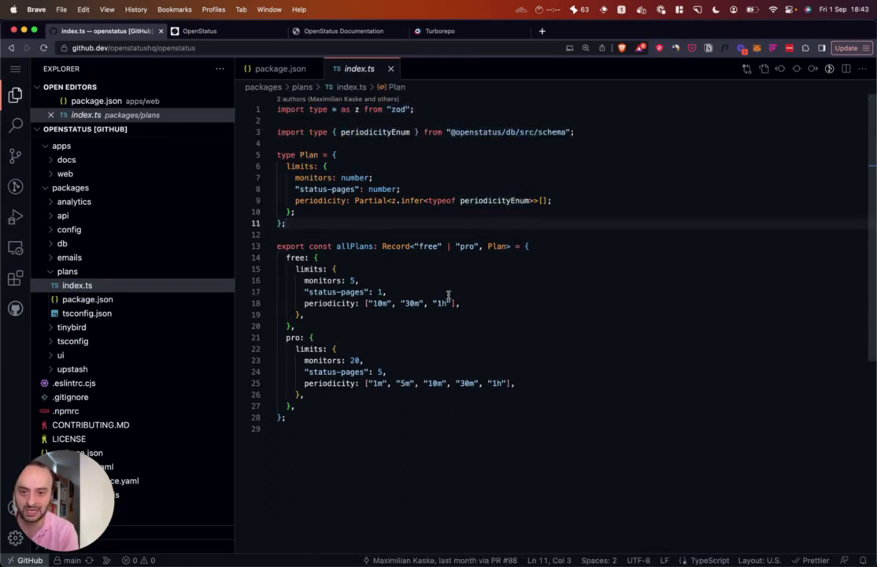
# Inspect the Plan type's limits block and select the allPlans export
pyautogui.moveTo(440, 336); pyautogui.dragTo(299, 410)
pyautogui.moveTo(378, 189); pyautogui.dragTo(307, 181)
pyautogui.doubleClick(347, 177)
pyautogui.click(390, 189)
pyautogui.doubleClick(353, 245)
# Search for allPlans, widen the results, and open the first page.tsx match
pyautogui.press('super+shift+f')
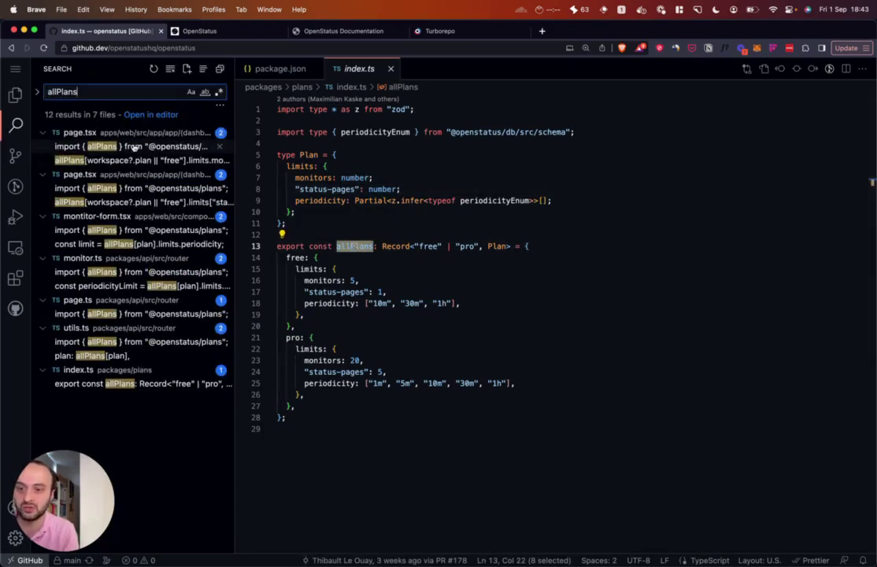
pyautogui.moveTo(233, 140); pyautogui.dragTo(336, 140)
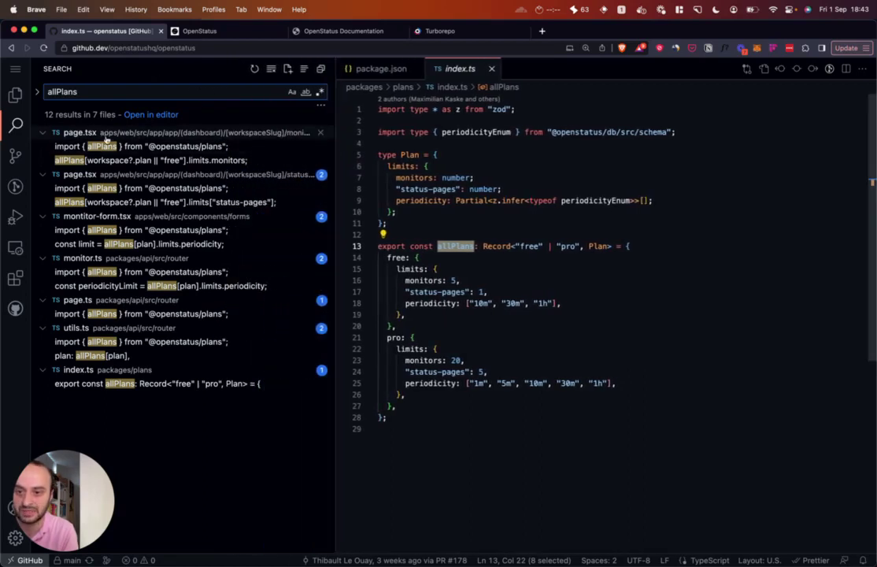
pyautogui.click(580, 190)
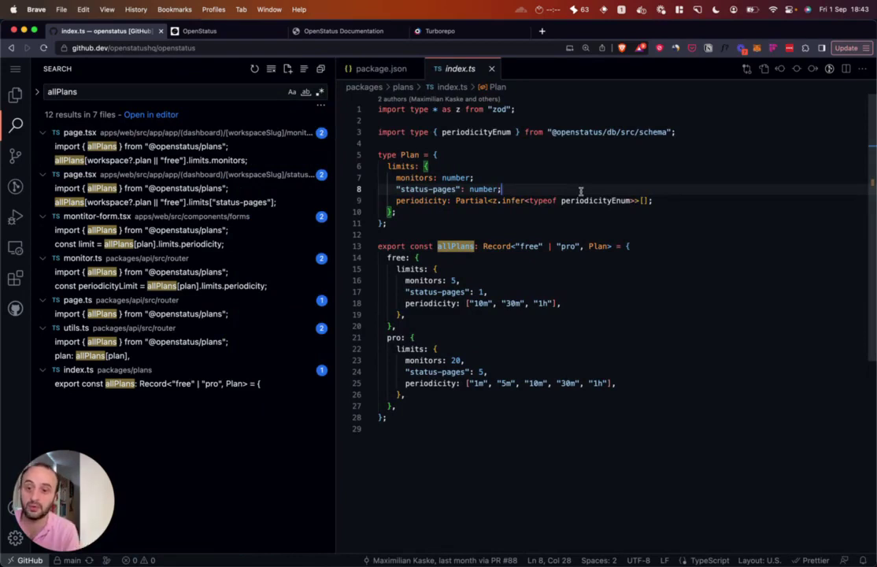
pyautogui.click(142, 146)
pyautogui.doubleClick(438, 134)
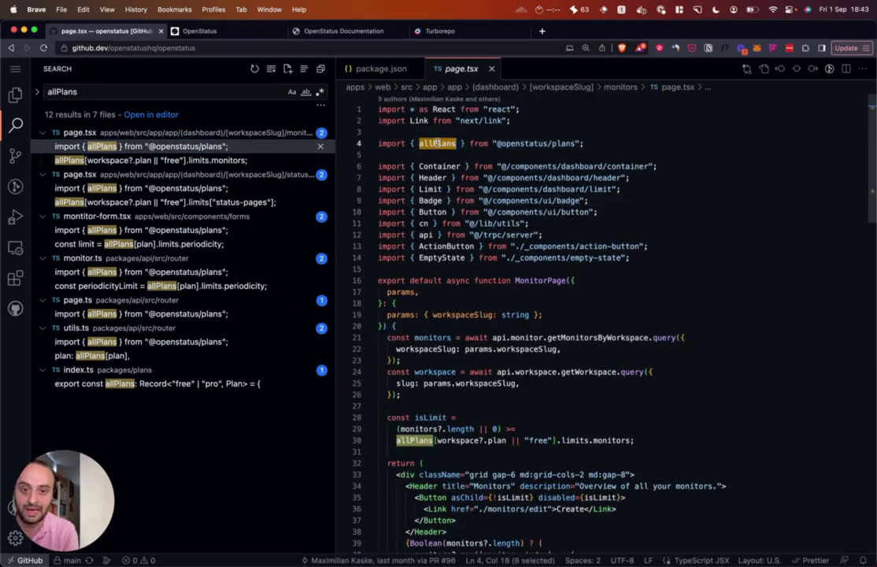
pyautogui.moveTo(495, 143); pyautogui.dragTo(555, 143)
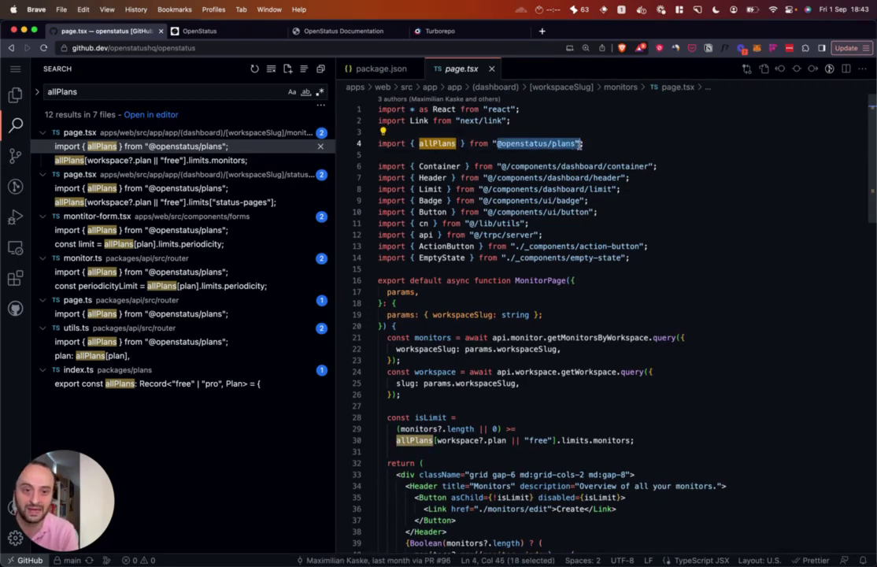
pyautogui.click(570, 144)
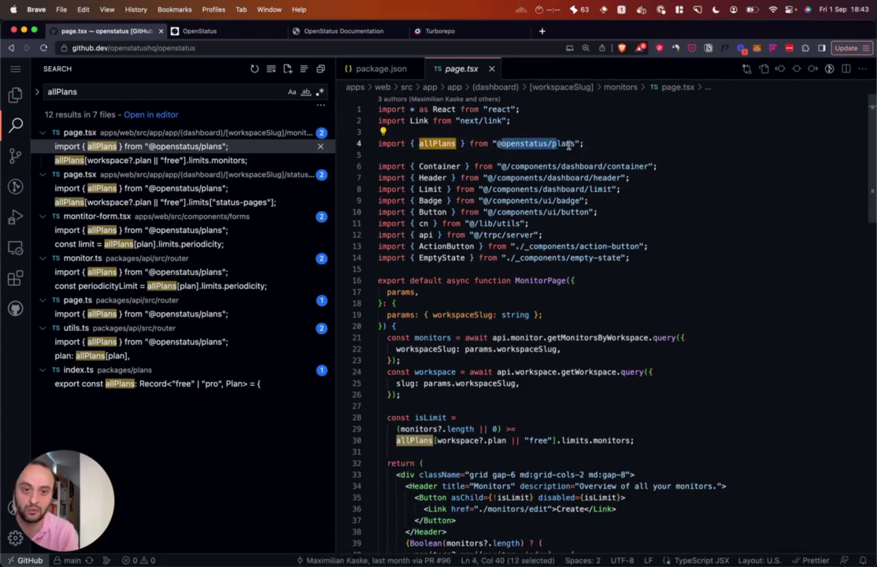
pyautogui.doubleClick(438, 143)
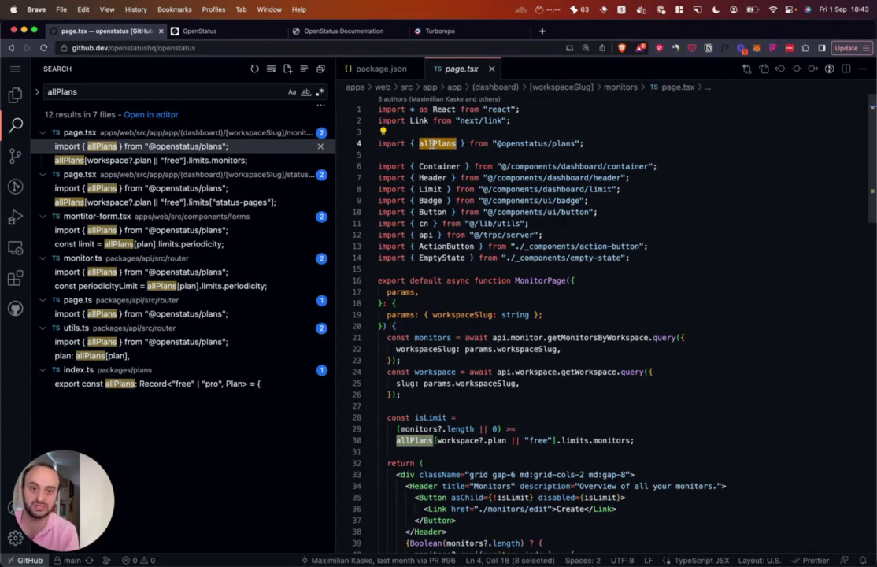
pyautogui.click(488, 144)
pyautogui.moveTo(497, 143); pyautogui.dragTo(575, 146)
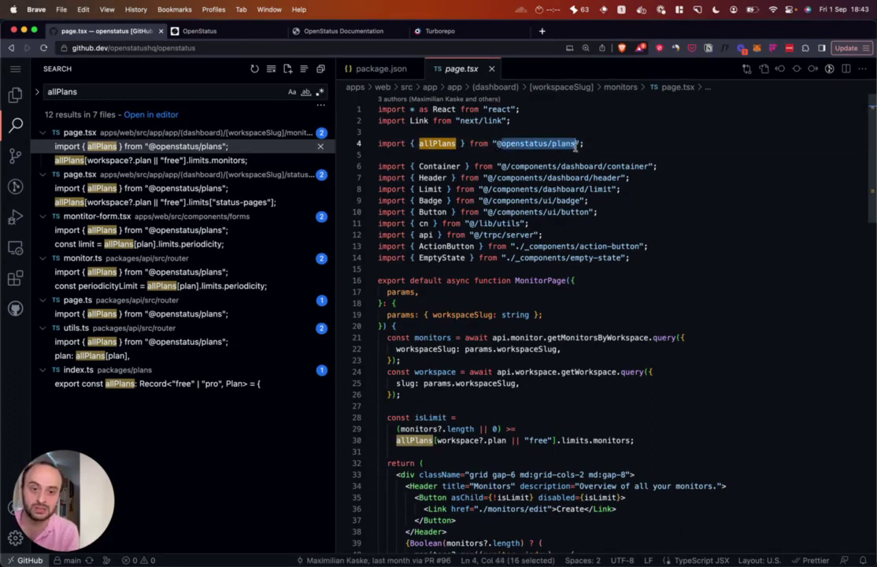
pyautogui.doubleClick(438, 143)
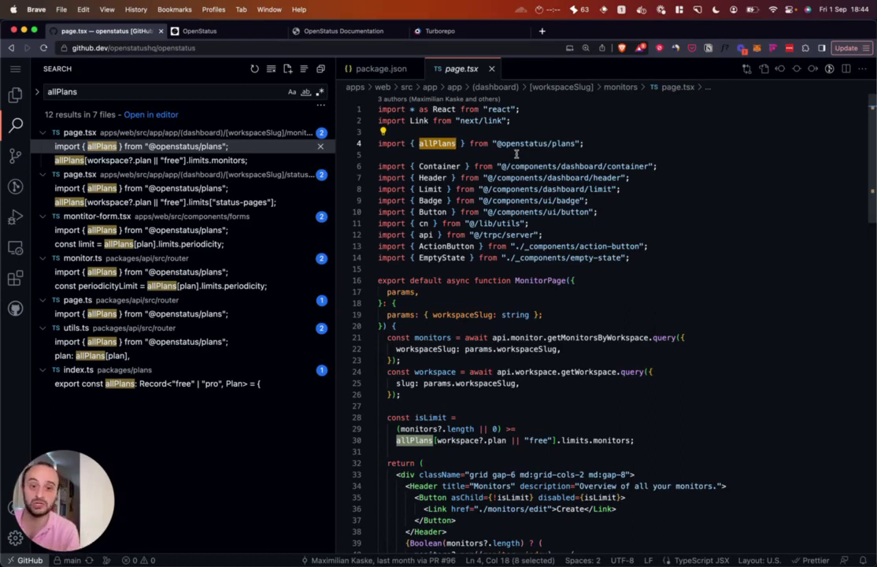
pyautogui.moveTo(497, 142); pyautogui.dragTo(580, 143)
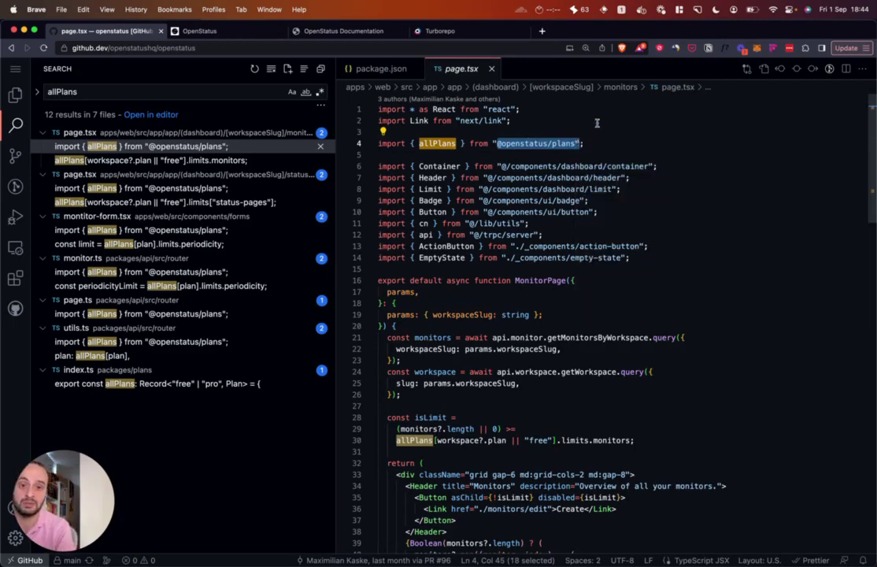
pyautogui.doubleClick(437, 143)
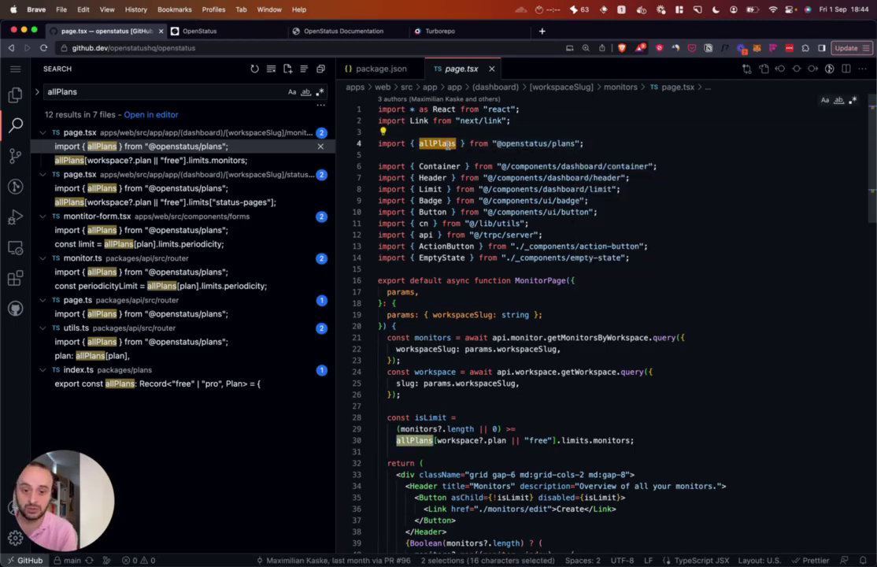
pyautogui.scroll(-2, 464, 454)
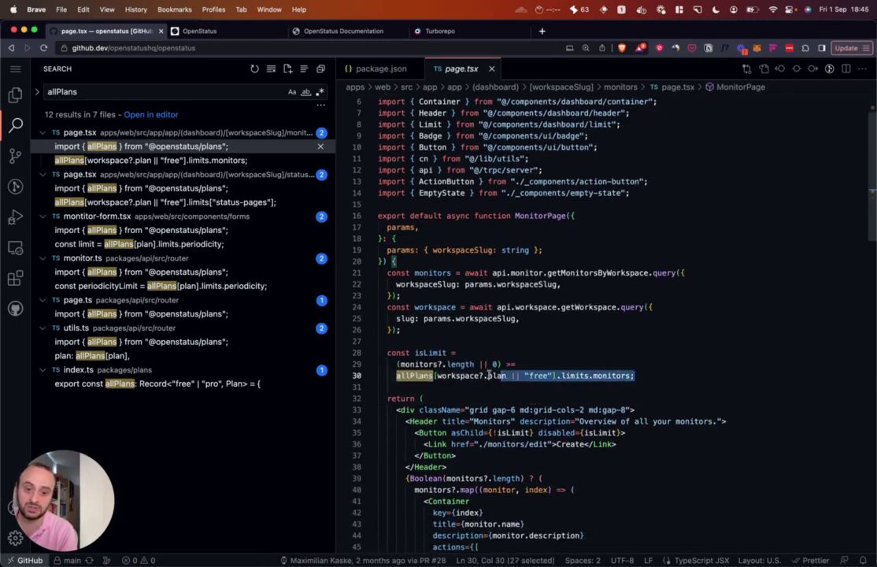
pyautogui.moveTo(635, 375)
pyautogui.mouseDown()
pyautogui.moveTo(386, 359)
pyautogui.moveTo(598, 377)
pyautogui.mouseUp()
# Examine the isLimit line against allPlans' monitor limit, undoing an accidental edit
pyautogui.doubleClick(430, 352)
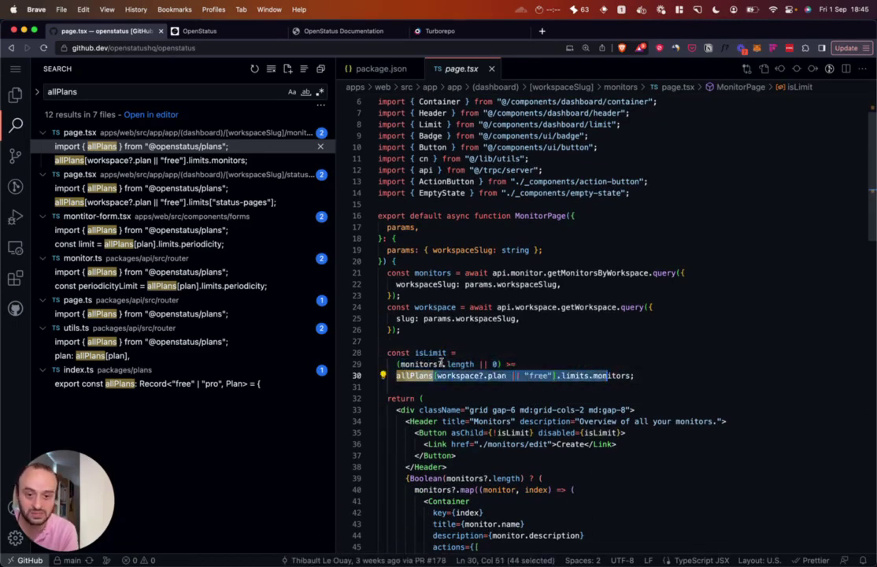
pyautogui.click(484, 352)
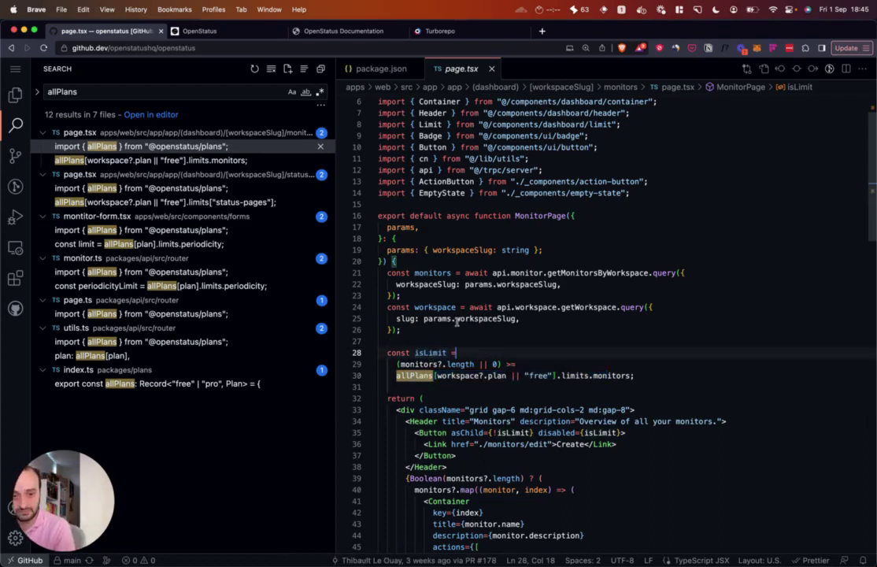
pyautogui.click(624, 375)
pyautogui.moveTo(419, 364); pyautogui.dragTo(481, 375)
pyautogui.click(616, 375)
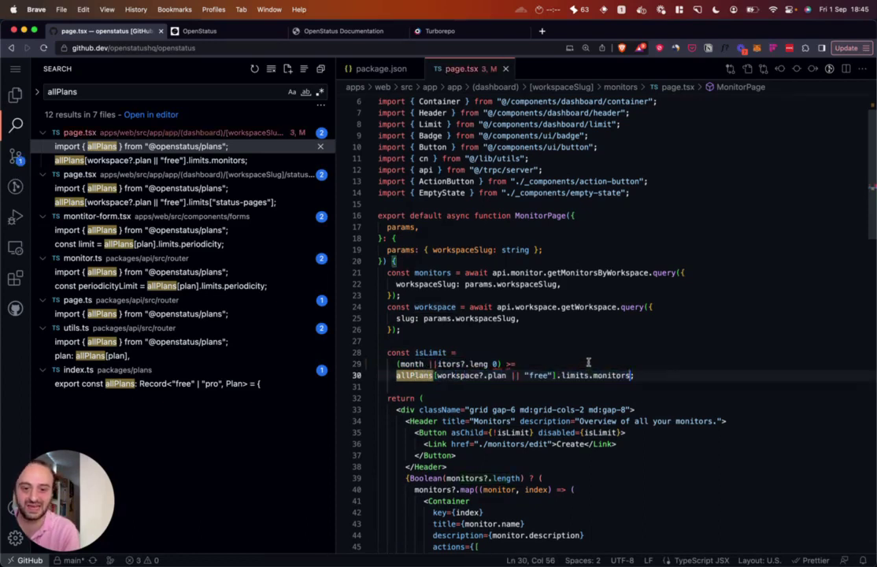
pyautogui.press('super+z')
pyautogui.press('super+z')
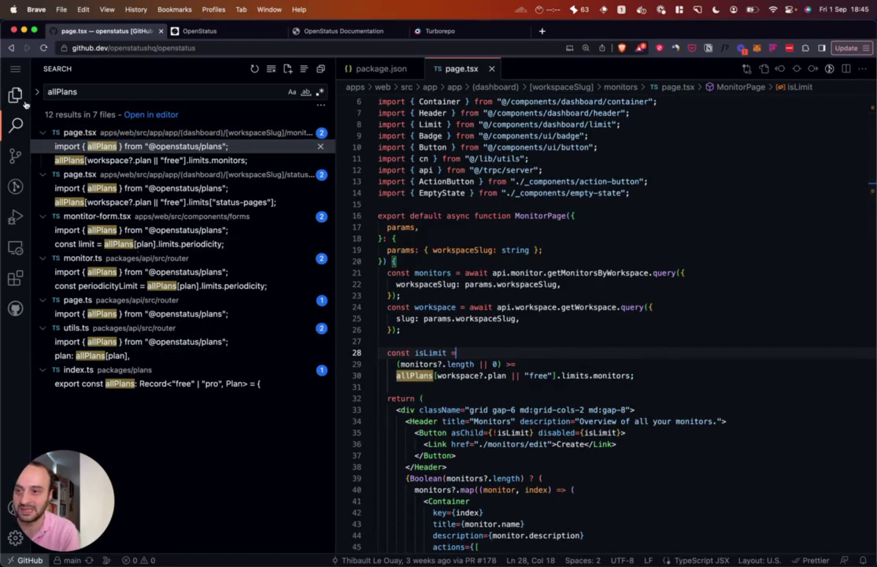
# Return to the Explorer, collapse the web and plans folders, and click into MonitorPage
pyautogui.click(16, 95)
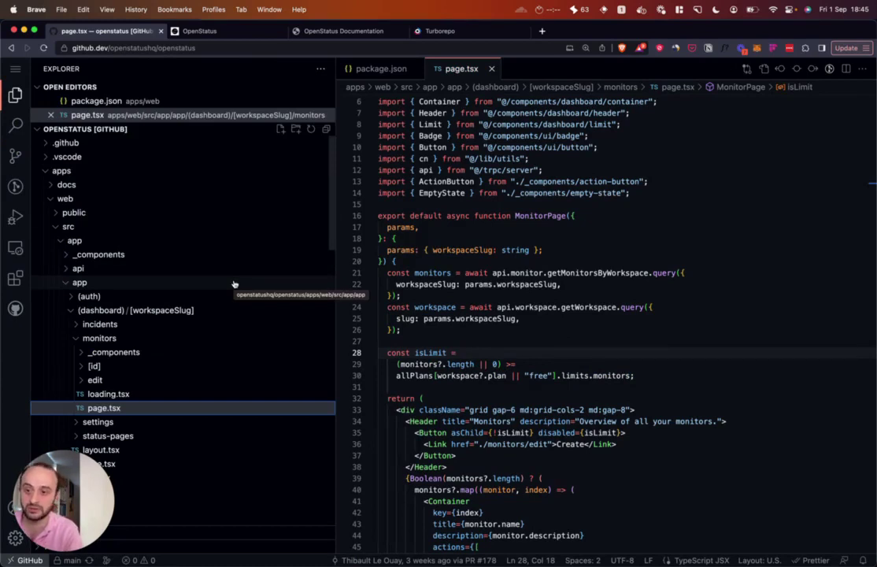
pyautogui.click(142, 199)
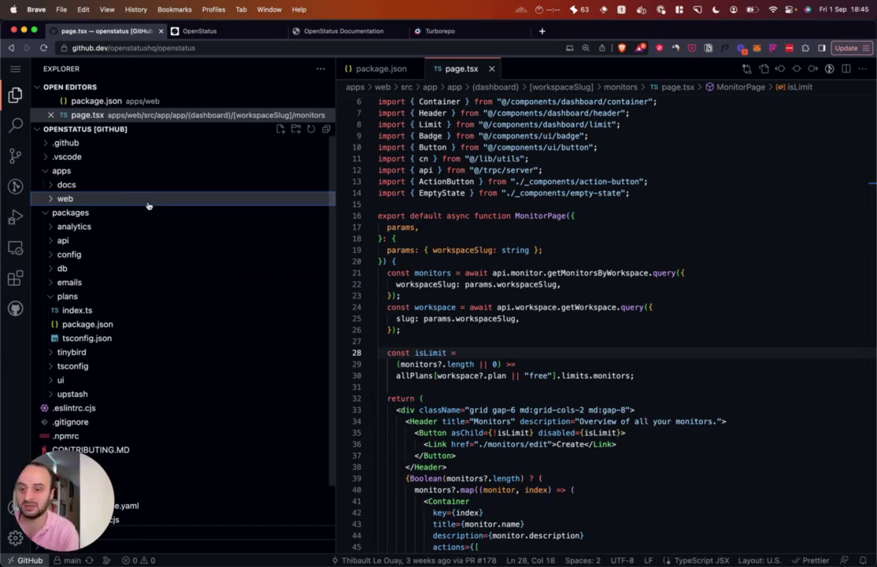
pyautogui.click(67, 296)
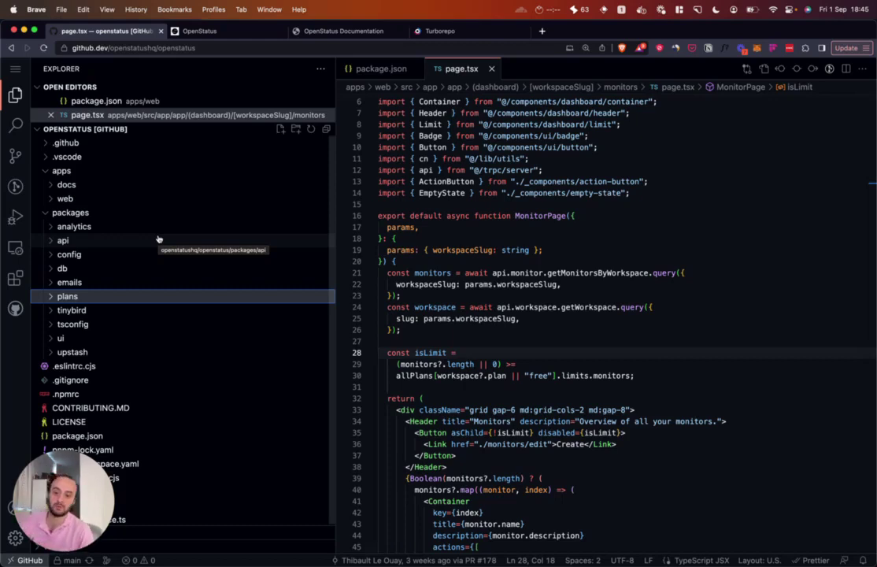
pyautogui.click(502, 262)
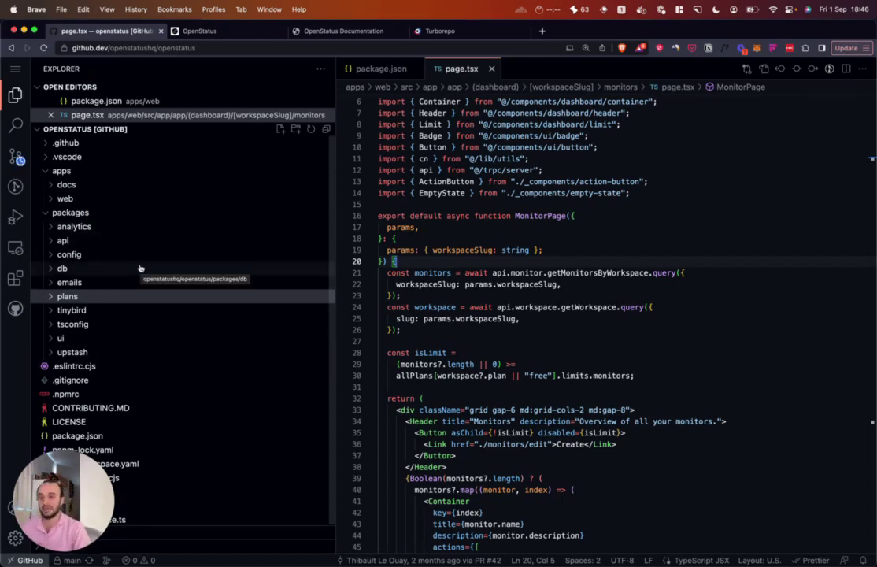
# Undo the accidental path drop on line 10 and collapse apps/web
pyautogui.click(104, 270)
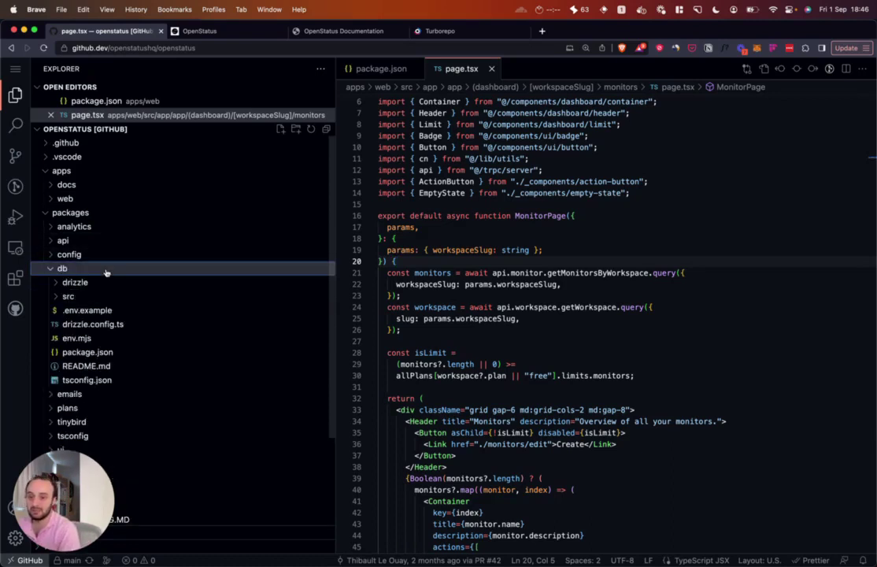
pyautogui.moveTo(104, 270); pyautogui.dragTo(65, 202)
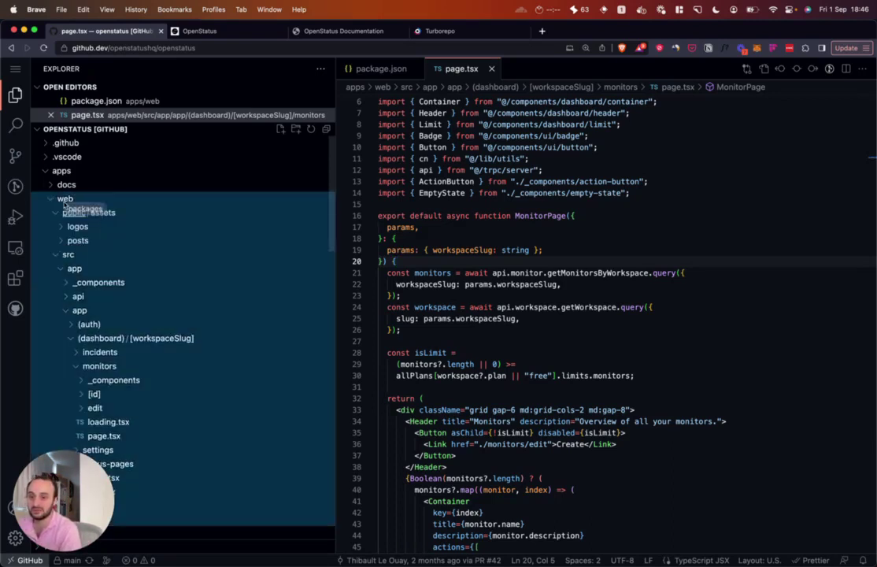
pyautogui.moveTo(65, 201); pyautogui.dragTo(409, 147)
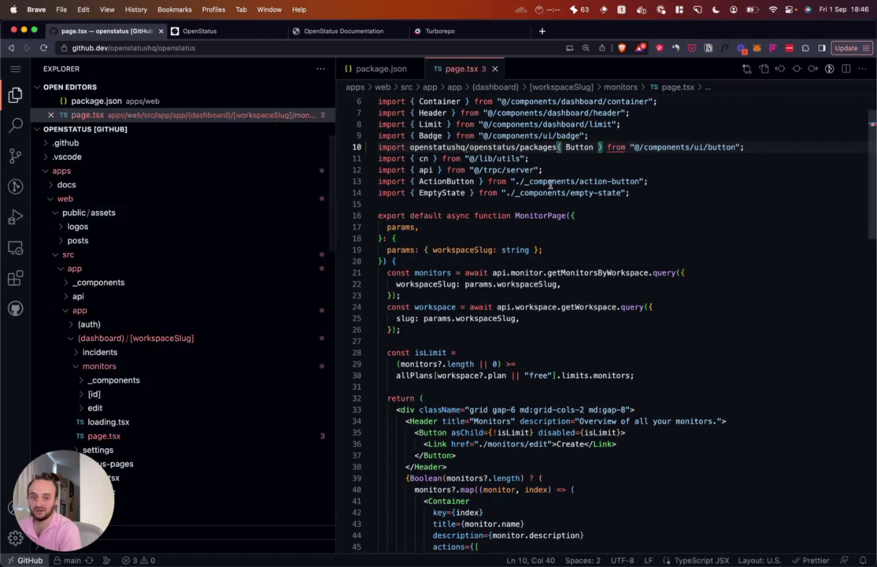
pyautogui.press('super+z')
pyautogui.click(65, 198)
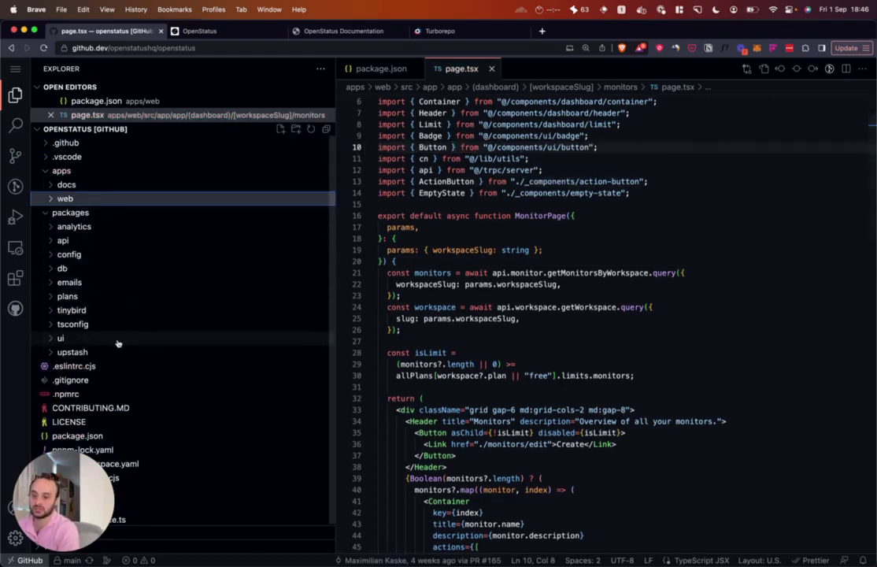
# Expand and collapse the tinybird and plans packages to peek inside
pyautogui.click(71, 310)
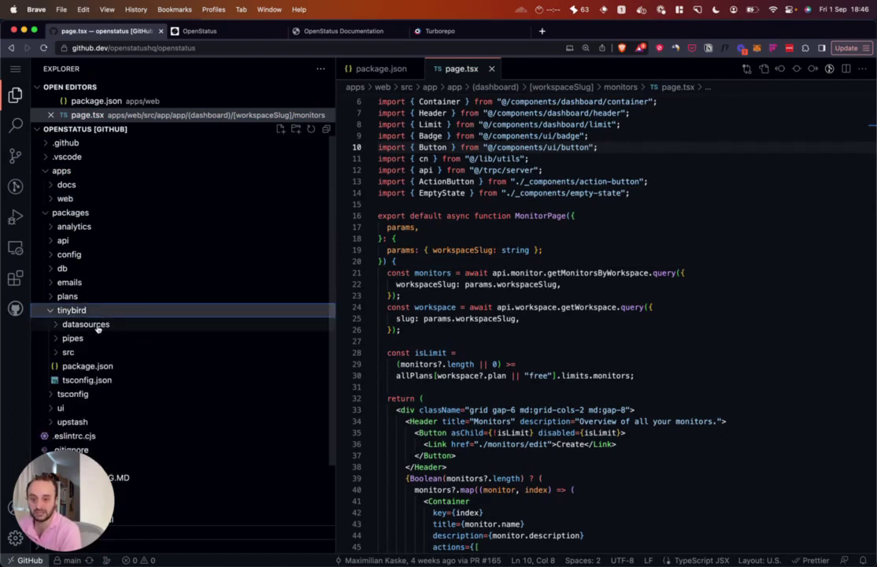
pyautogui.click(67, 296)
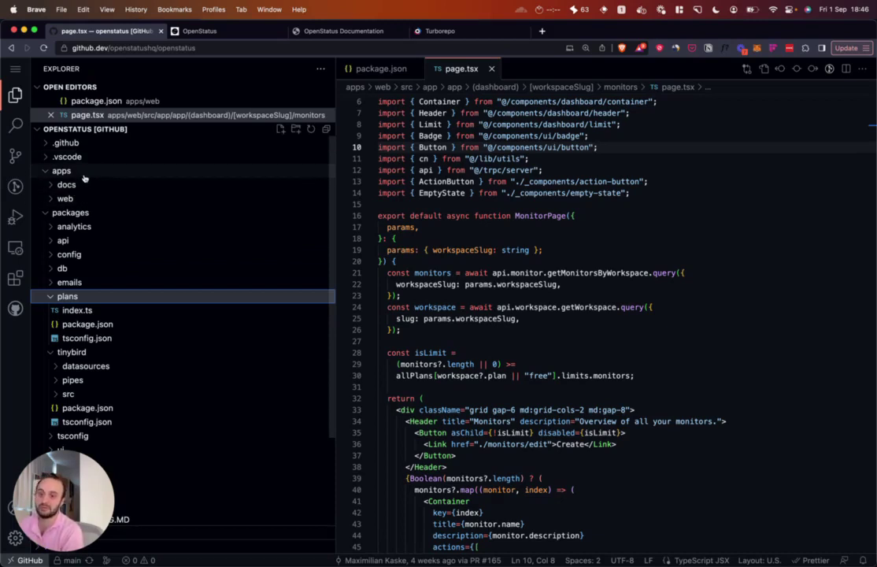
pyautogui.click(79, 296)
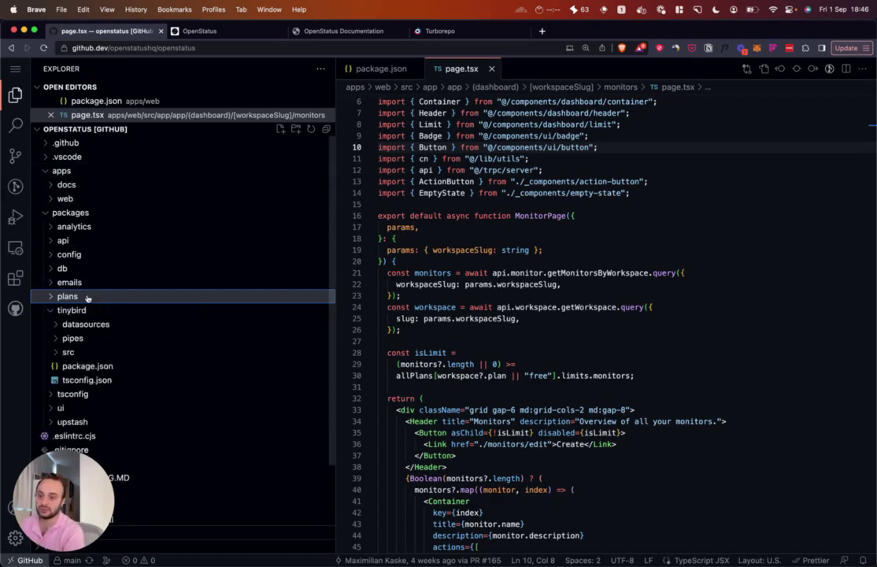
pyautogui.click(72, 310)
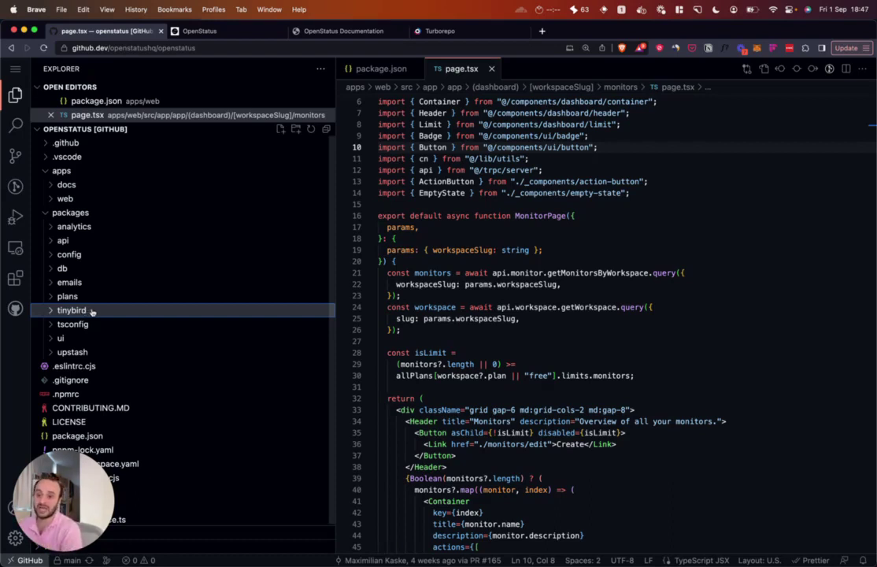
pyautogui.click(90, 297)
pyautogui.click(90, 297)
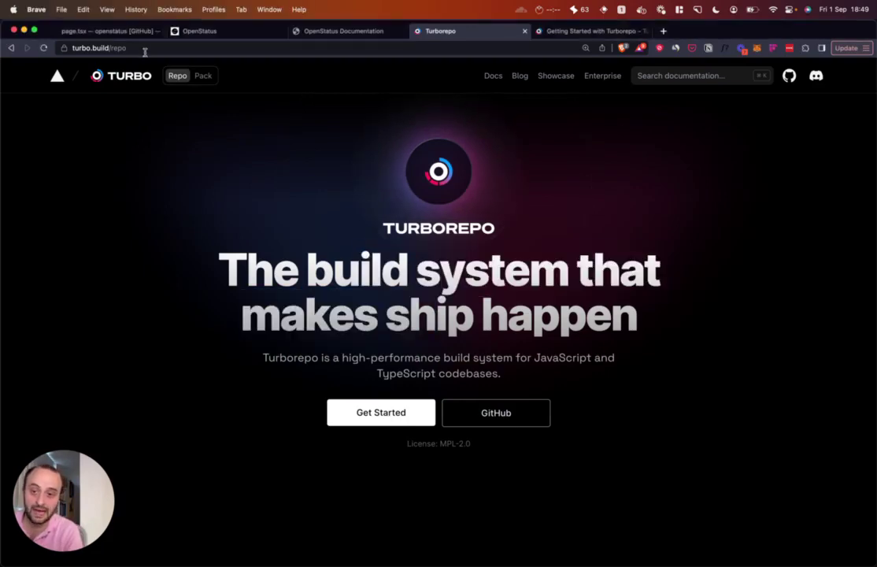
# Copy the pnpm create-turbo command from Turborepo's new-monorepo guide and run it in Cursor's terminal
pyautogui.click(95, 31)
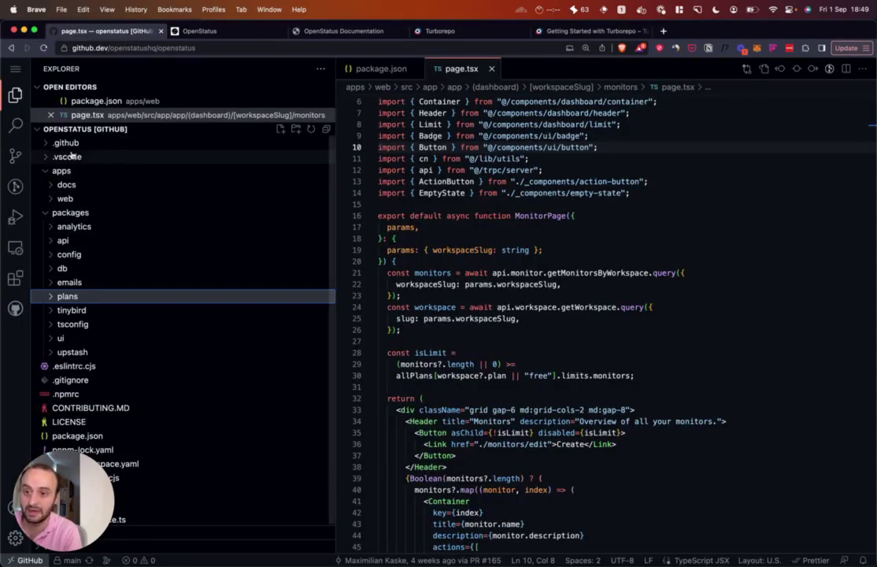
pyautogui.click(456, 31)
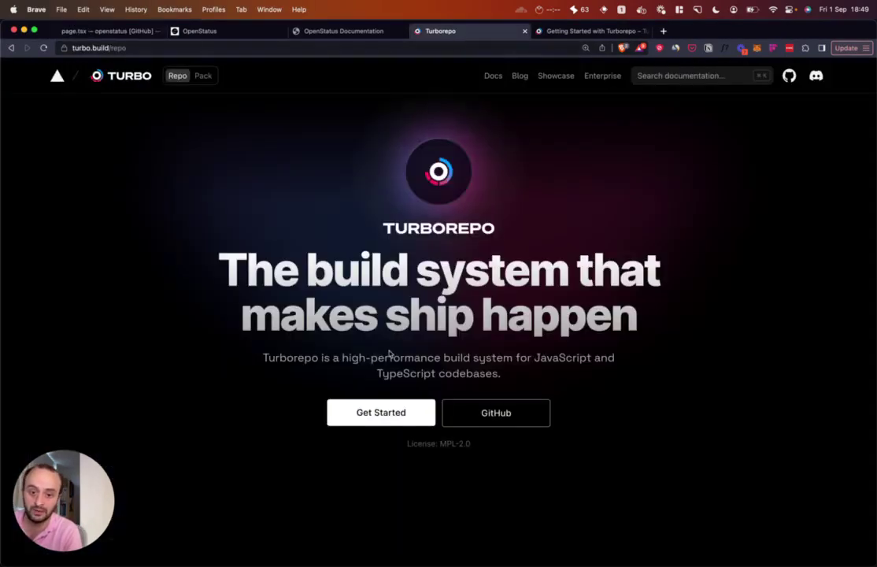
pyautogui.click(379, 422)
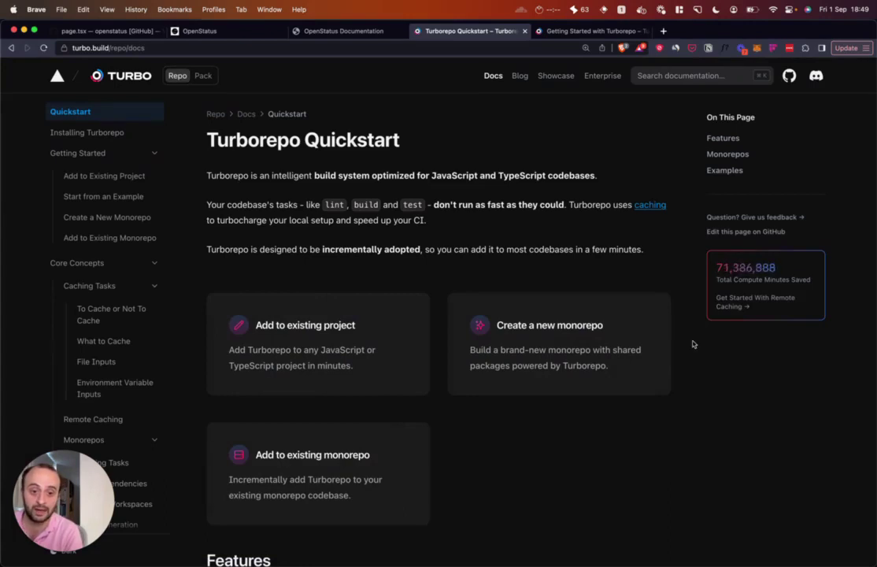
pyautogui.click(549, 346)
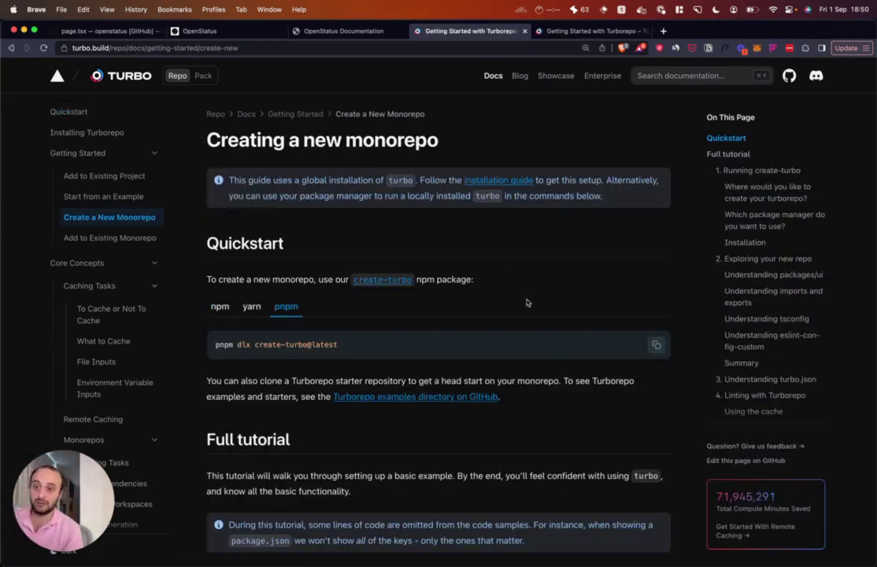
pyautogui.tripleClick(304, 344)
pyautogui.scroll(-3, 352, 349)
pyautogui.scroll(-2, 352, 348)
pyautogui.scroll(-1, 352, 349)
pyautogui.scroll(-2, 358, 370)
pyautogui.scroll(-1, 358, 370)
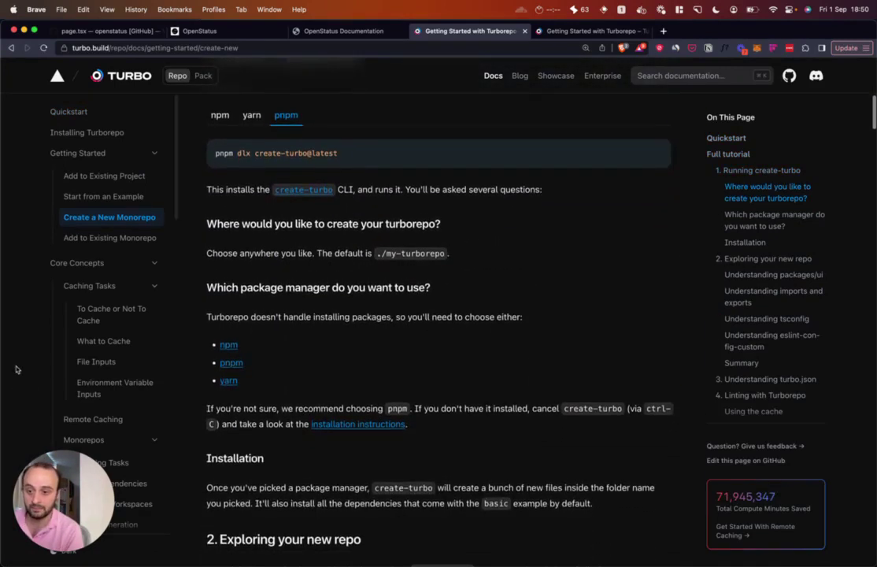
pyautogui.press('super+Tab')
pyautogui.press('Return')
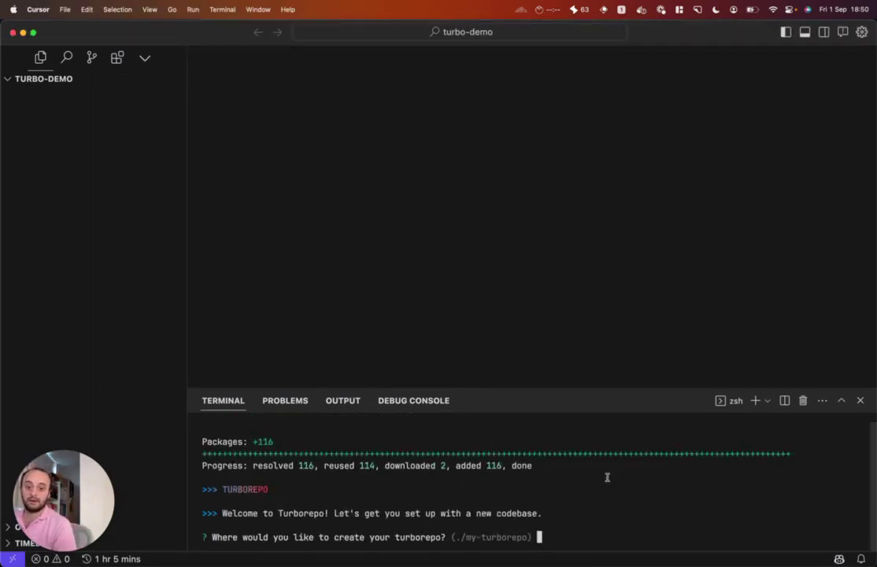
# Accept the default ./my-turborepo location and choose pnpm as the package manager
pyautogui.press('Return')
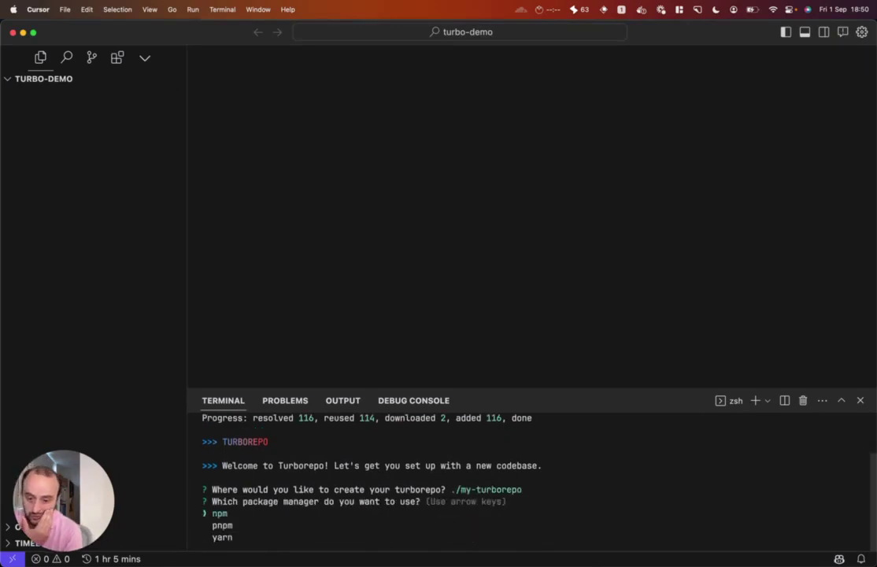
pyautogui.press('Down')
pyautogui.press('Return')
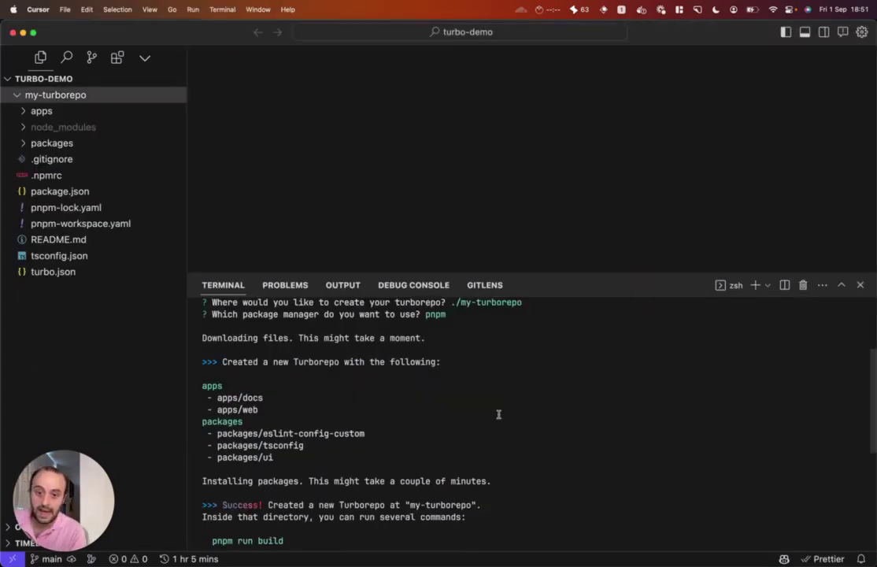
pyautogui.scroll(1, 470, 427)
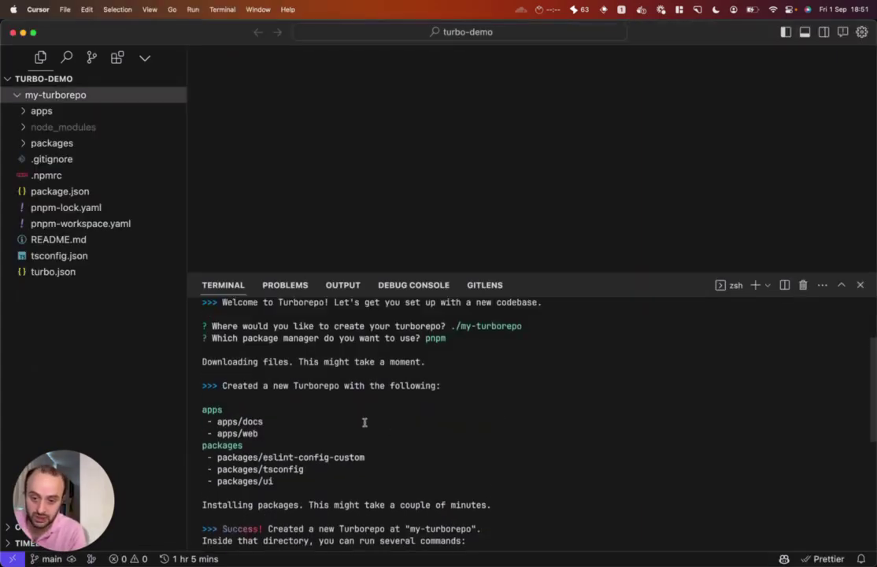
pyautogui.scroll(-2, 365, 423)
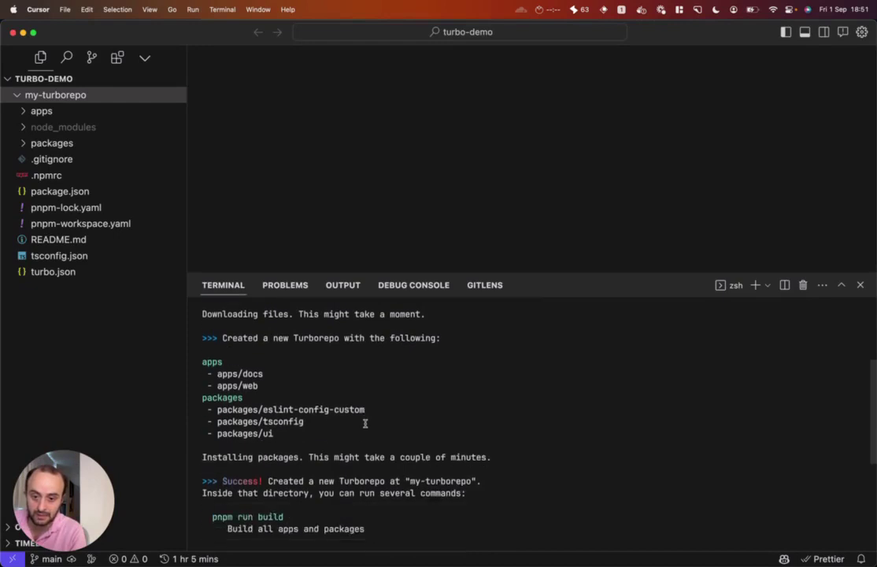
pyautogui.moveTo(202, 361); pyautogui.dragTo(258, 385)
# Review the generated docs and web apps and the eslint-config-custom, tsconfig and ui packages
pyautogui.click(260, 384)
pyautogui.click(237, 374)
pyautogui.click(236, 364)
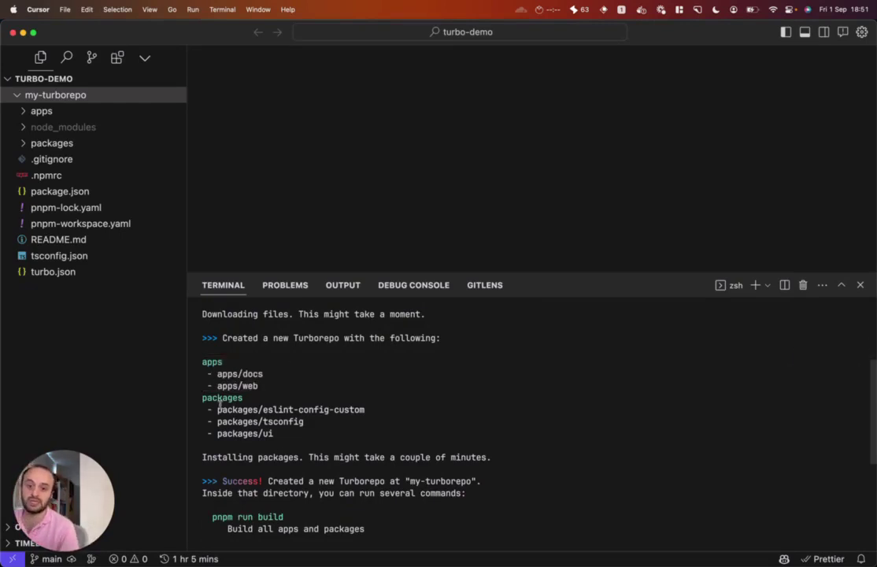
pyautogui.moveTo(216, 410); pyautogui.dragTo(274, 433)
pyautogui.click(322, 427)
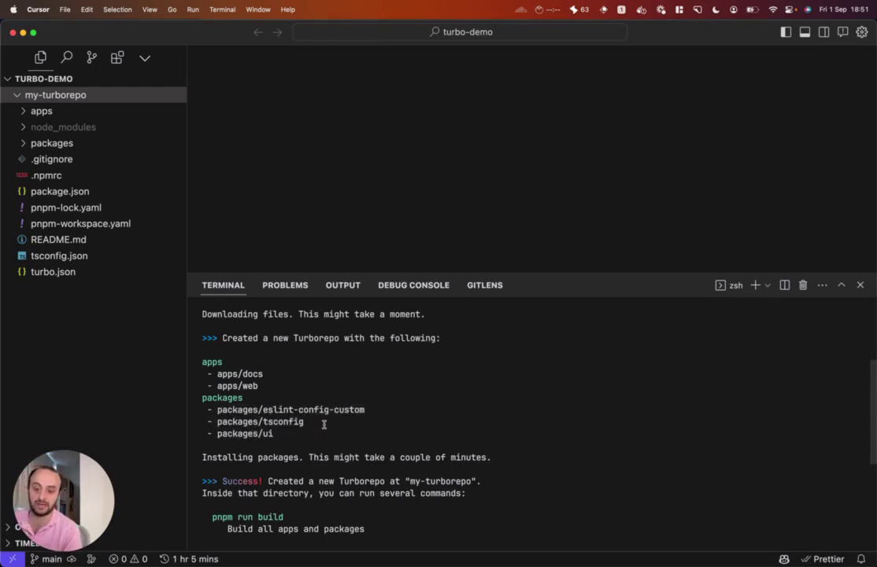
pyautogui.scroll(-5, 324, 424)
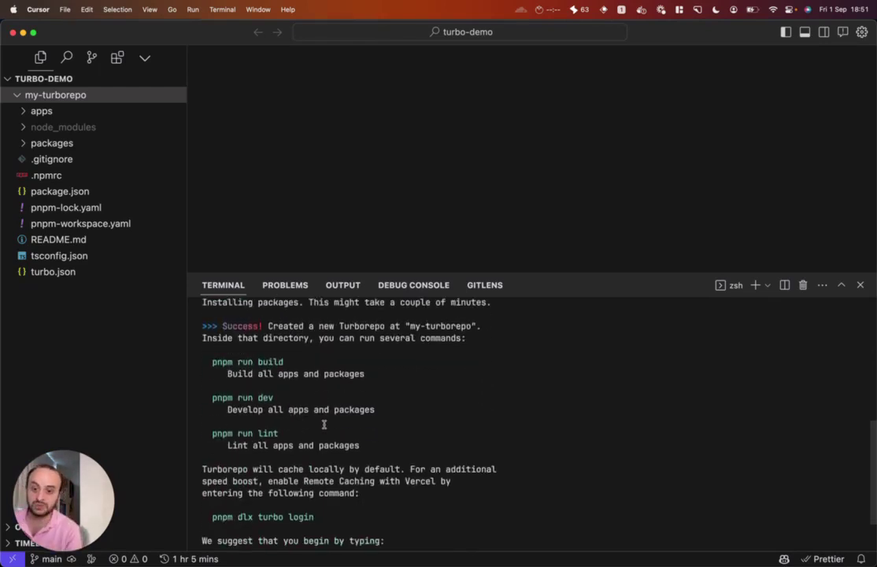
# Review the suggested build and dev commands and the note about local caching
pyautogui.moveTo(210, 361); pyautogui.dragTo(283, 361)
pyautogui.click(212, 397)
pyautogui.moveTo(212, 397); pyautogui.dragTo(273, 397)
pyautogui.click(347, 427)
pyautogui.scroll(-3, 347, 427)
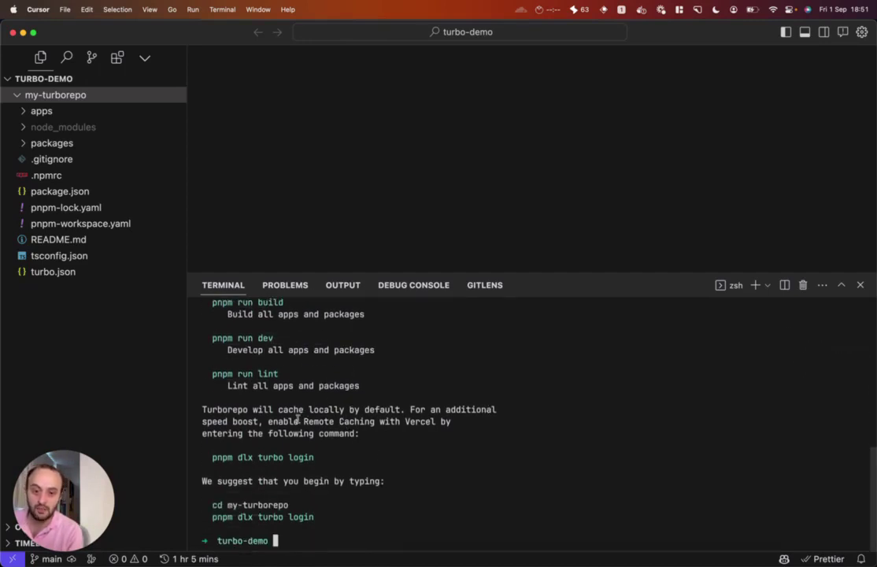
pyautogui.moveTo(308, 409); pyautogui.dragTo(362, 433)
pyautogui.click(406, 425)
pyautogui.moveTo(202, 409); pyautogui.dragTo(417, 438)
pyautogui.click(417, 441)
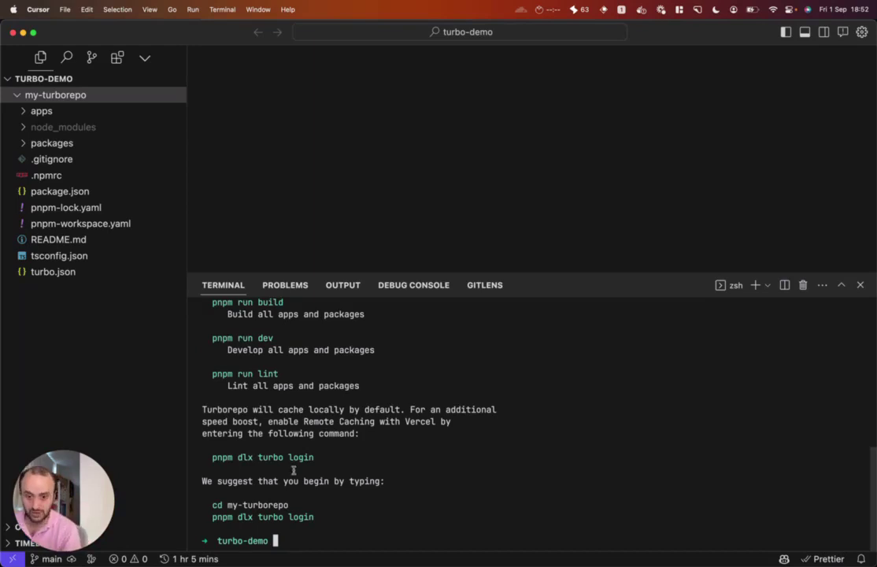
# Review the first build summary: 2 successful tasks in 13.039s
pyautogui.doubleClick(270, 457)
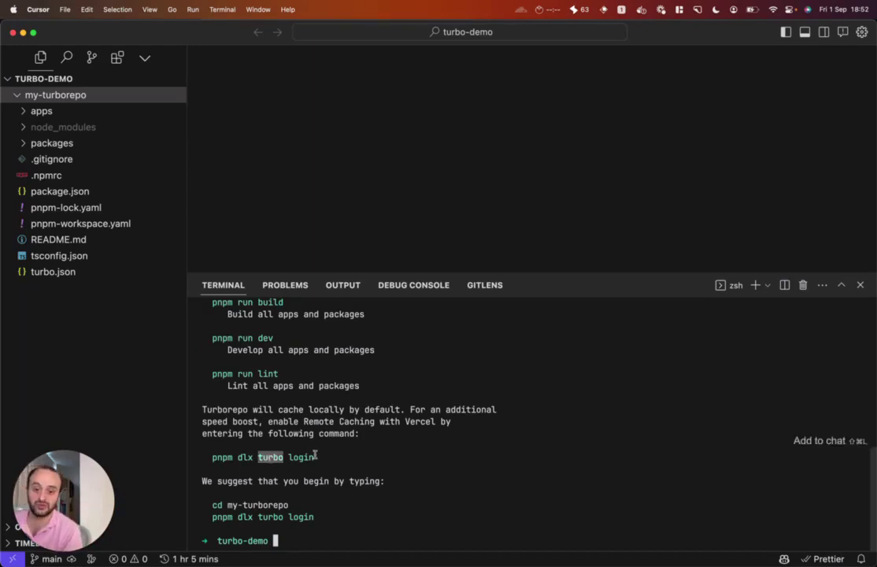
pyautogui.click(113, 335)
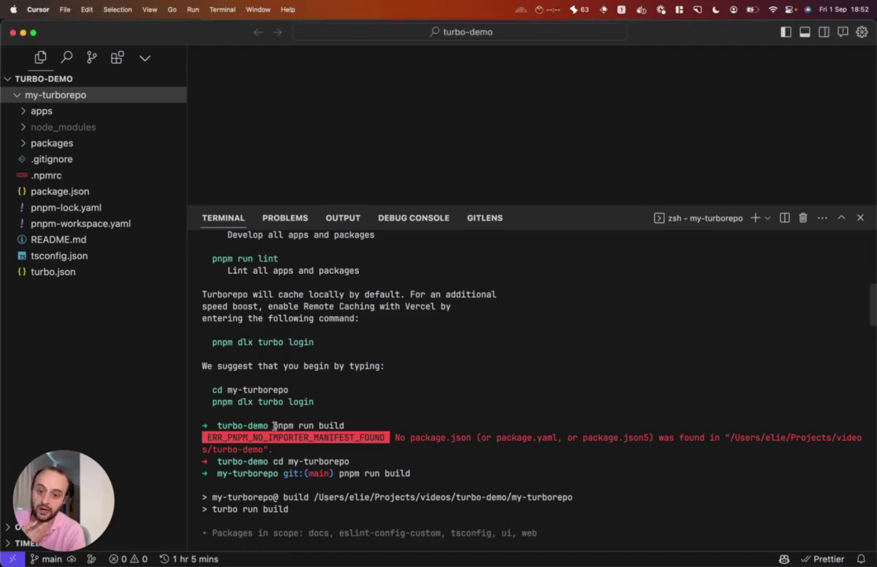
pyautogui.moveTo(273, 425); pyautogui.dragTo(344, 425)
pyautogui.click(314, 441)
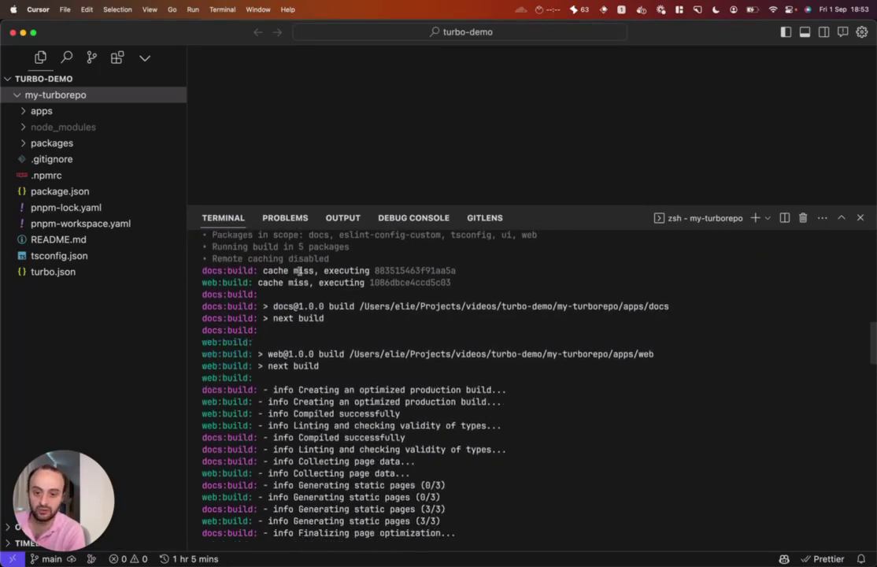
pyautogui.scroll(2, 323, 324)
pyautogui.scroll(-8, 325, 339)
pyautogui.moveTo(277, 270); pyautogui.dragTo(403, 315)
pyautogui.click(403, 315)
pyautogui.scroll(3, 425, 353)
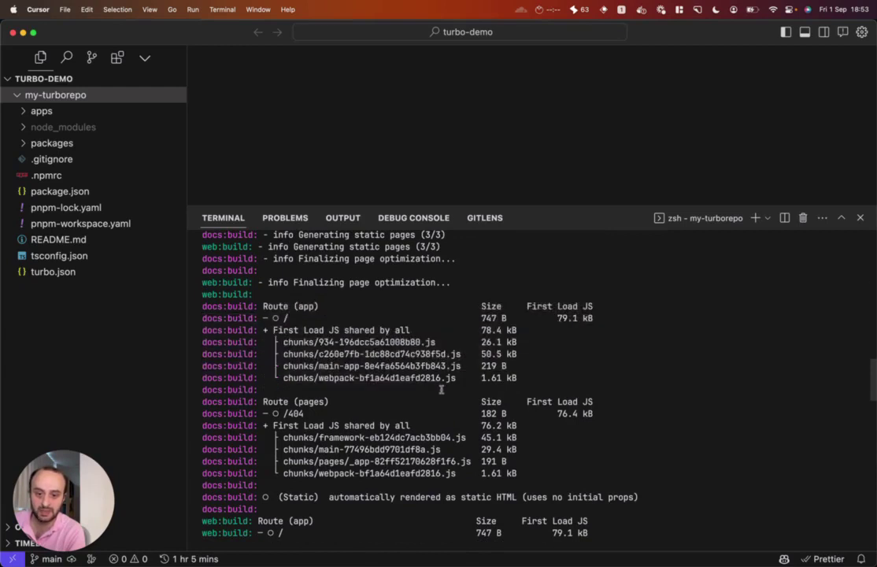
pyautogui.scroll(-10, 350, 350)
pyautogui.scroll(-1, 406, 401)
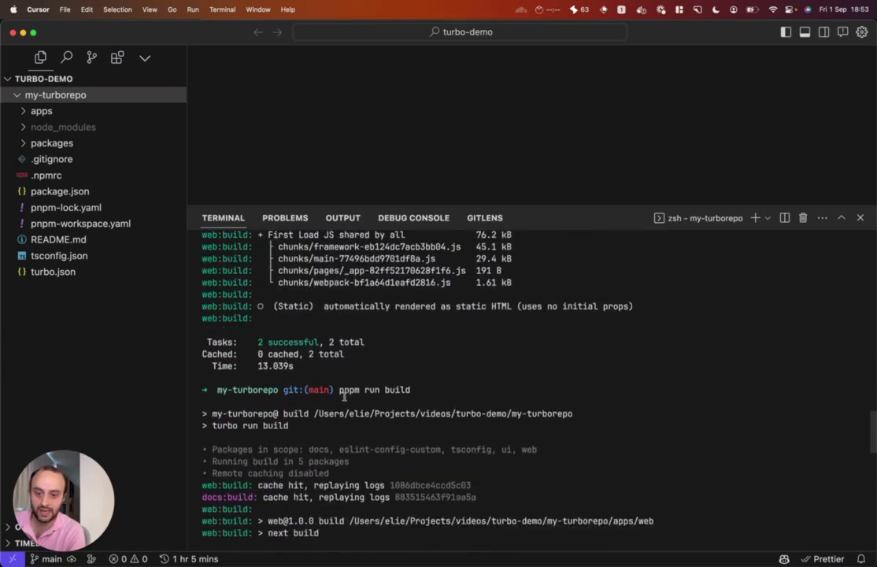
pyautogui.doubleClick(283, 342)
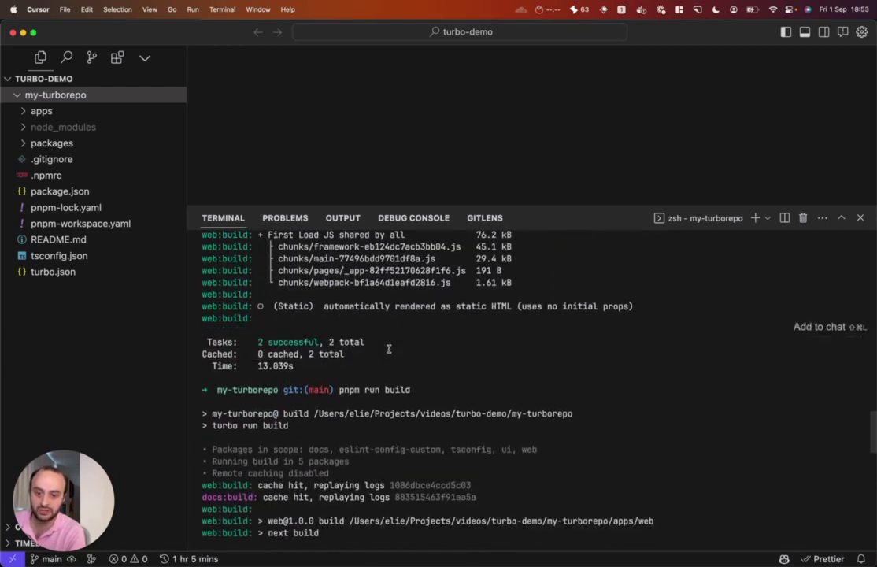
pyautogui.doubleClick(275, 365)
pyautogui.click(428, 406)
pyautogui.scroll(-10, 428, 405)
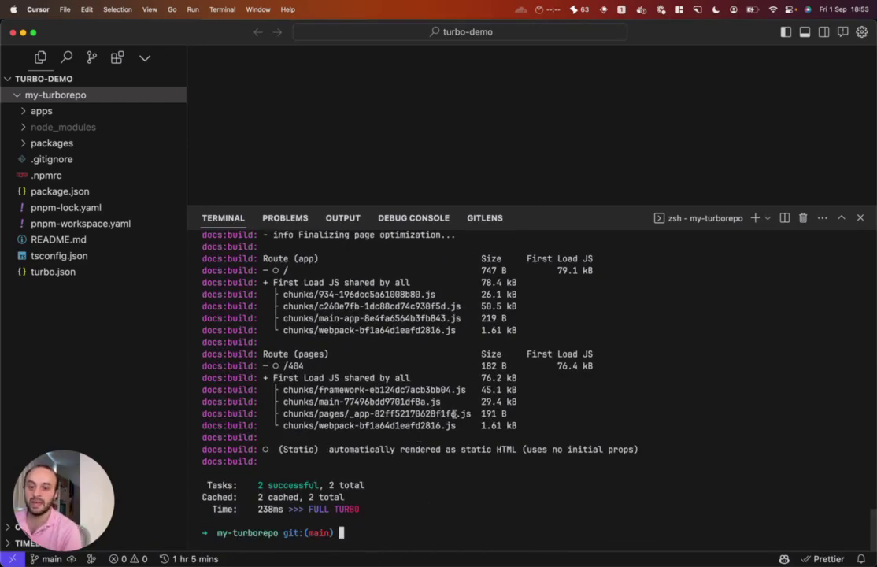
# Rerun the build and confirm the fully cached 239ms FULL TURBO result
pyautogui.press('Up')
pyautogui.press('Return')
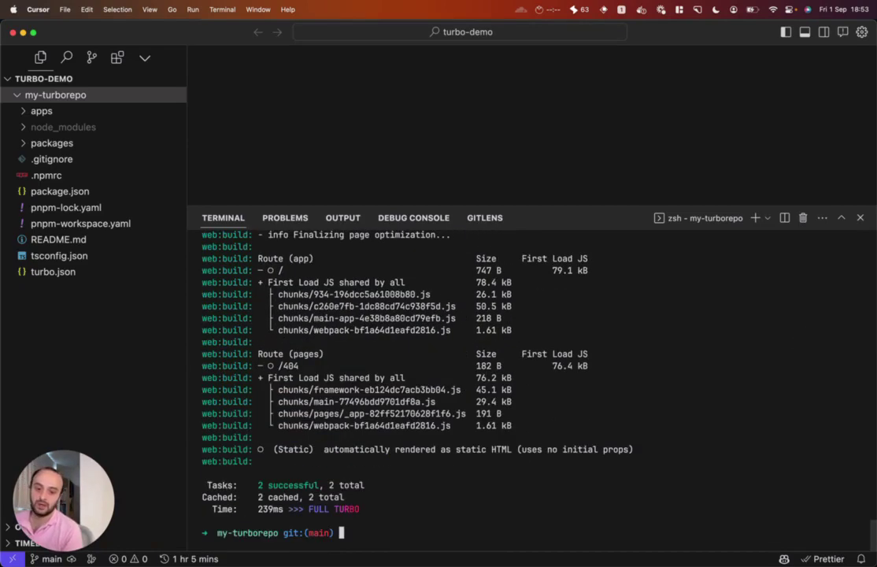
pyautogui.doubleClick(272, 509)
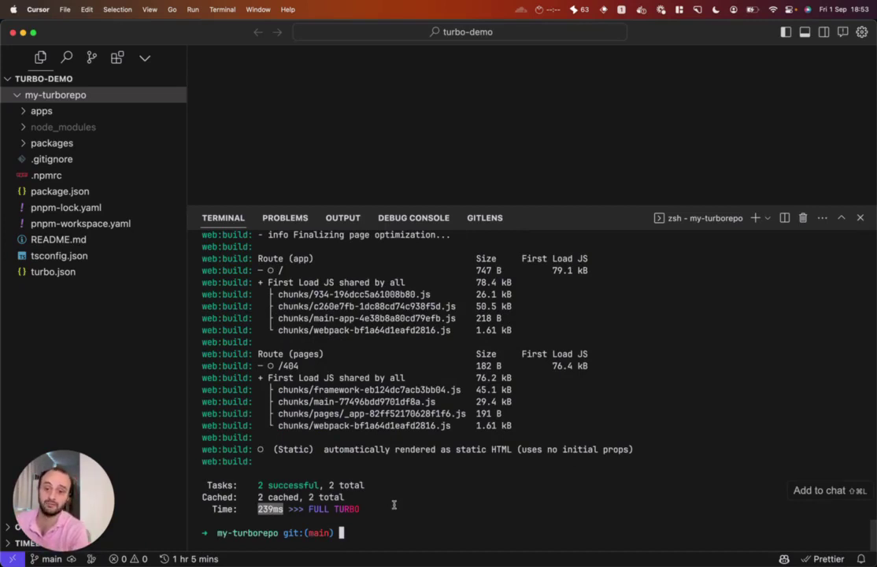
pyautogui.click(394, 504)
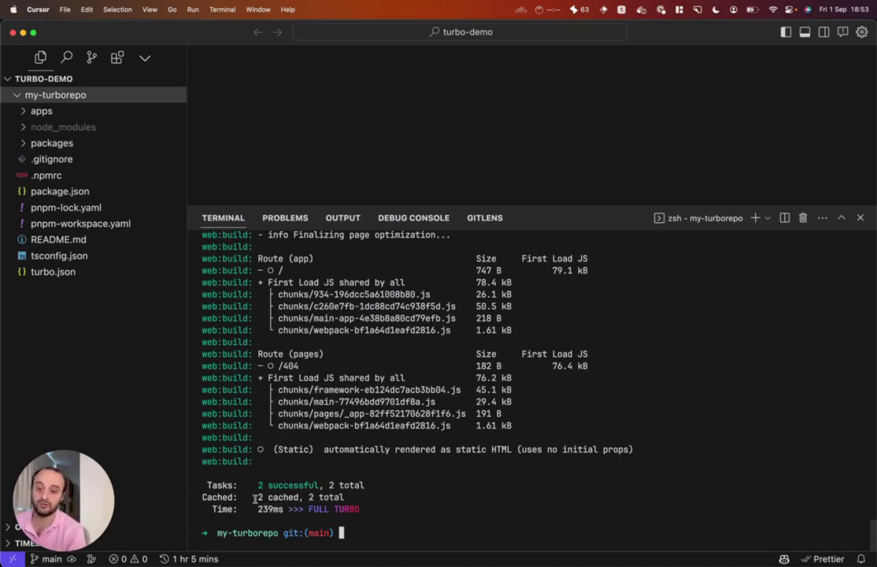
# Add 'This is a demo ' inside the body of apps/docs/app/layout.tsx and save it
pyautogui.click(41, 111)
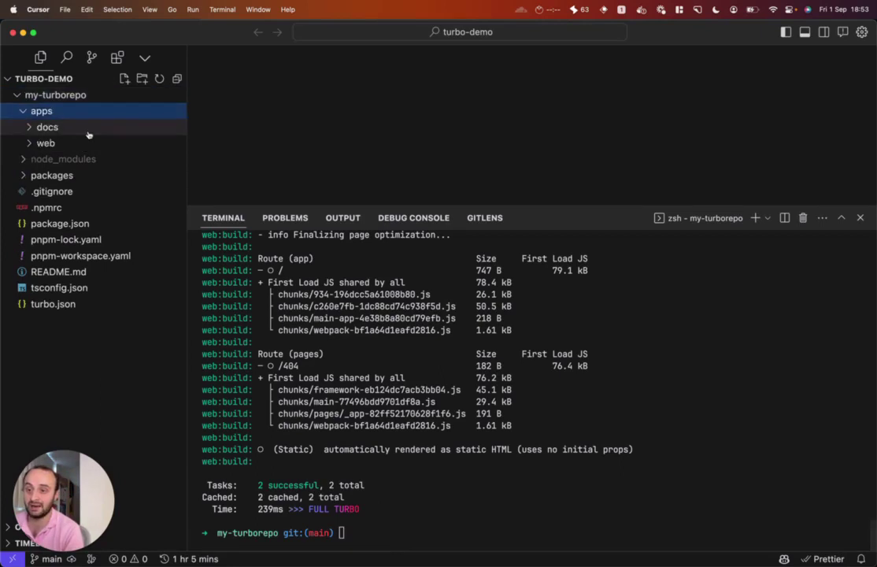
pyautogui.click(51, 175)
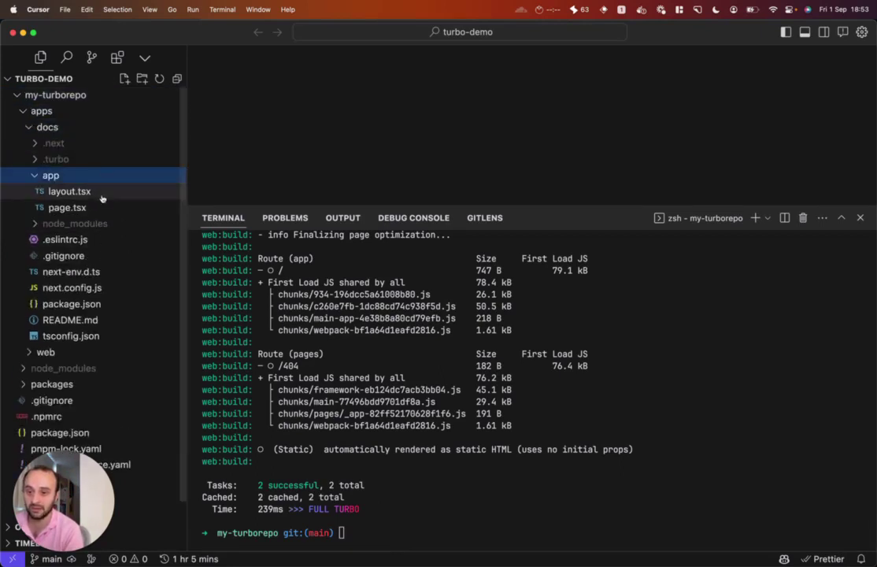
pyautogui.click(69, 191)
pyautogui.click(363, 170)
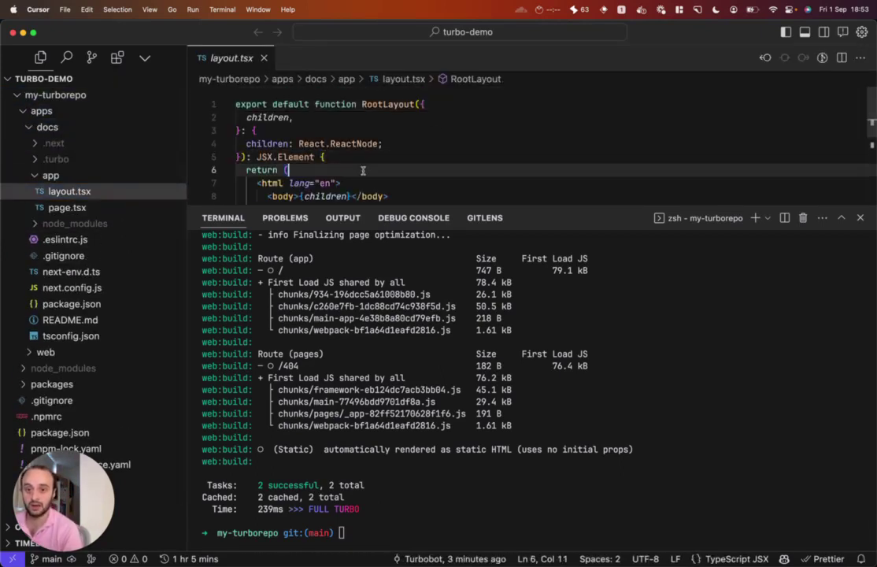
pyautogui.press('Down')
pyautogui.press('Down')
pyautogui.write('Th')
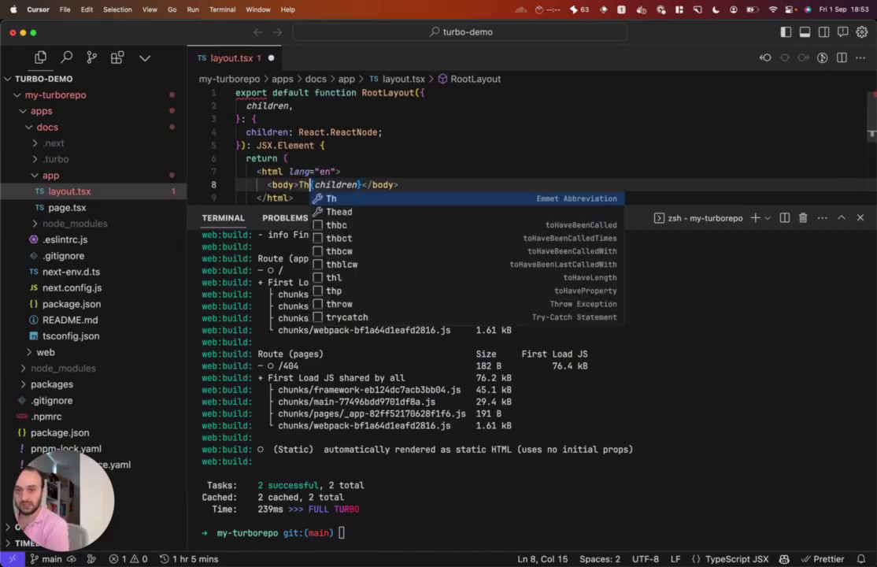
pyautogui.write('is is a demo')
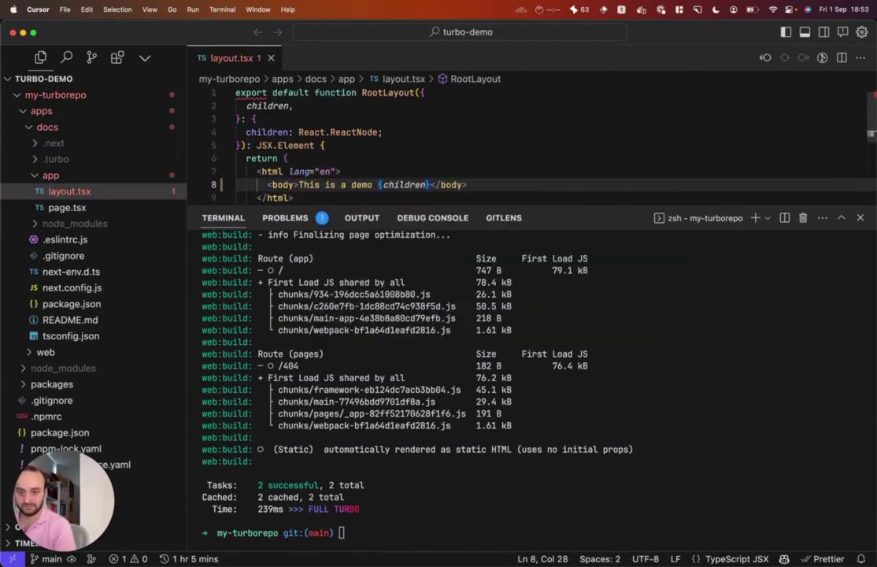
pyautogui.hotkey('ctrl', 's')
# Run pnpm run build and note 2 successful tasks, 1 cached, in 6.063s
pyautogui.click(346, 532)
pyautogui.write('pnpm run build')
pyautogui.press('Return')
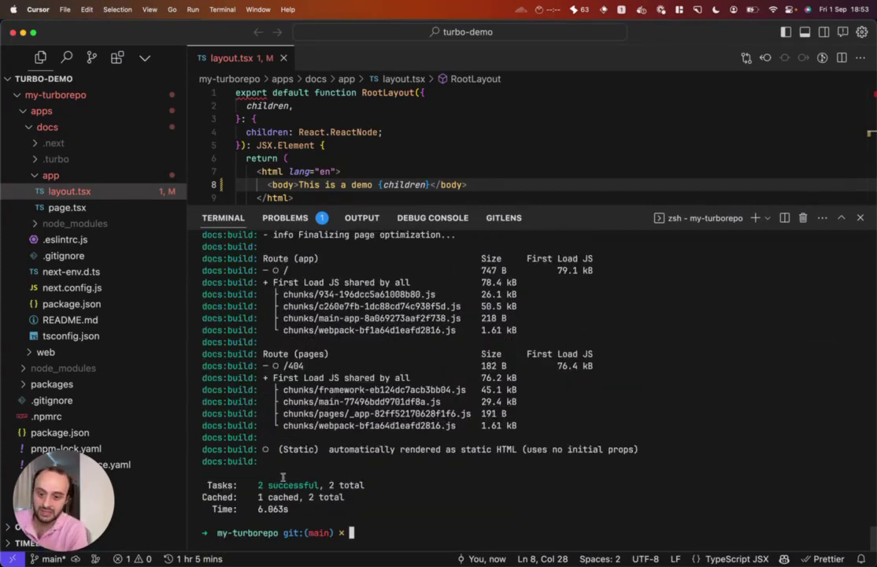
pyautogui.moveTo(258, 484); pyautogui.dragTo(319, 485)
pyautogui.click(365, 485)
pyautogui.moveTo(249, 497)
pyautogui.mouseDown()
pyautogui.moveTo(299, 497)
pyautogui.moveTo(256, 509)
pyautogui.mouseUp()
pyautogui.click(311, 497)
pyautogui.click(256, 509)
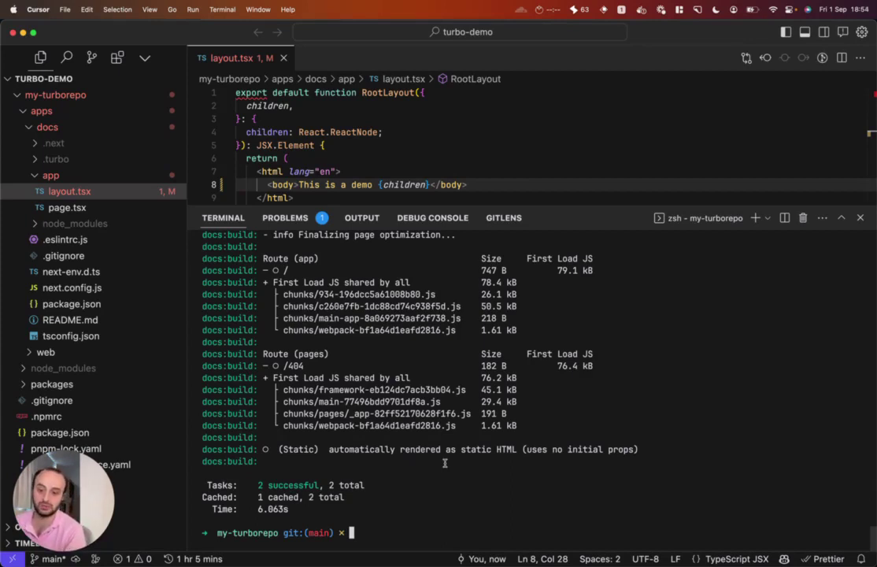
# Rerun the build and note the fully cached 255ms result
pyautogui.press('Up')
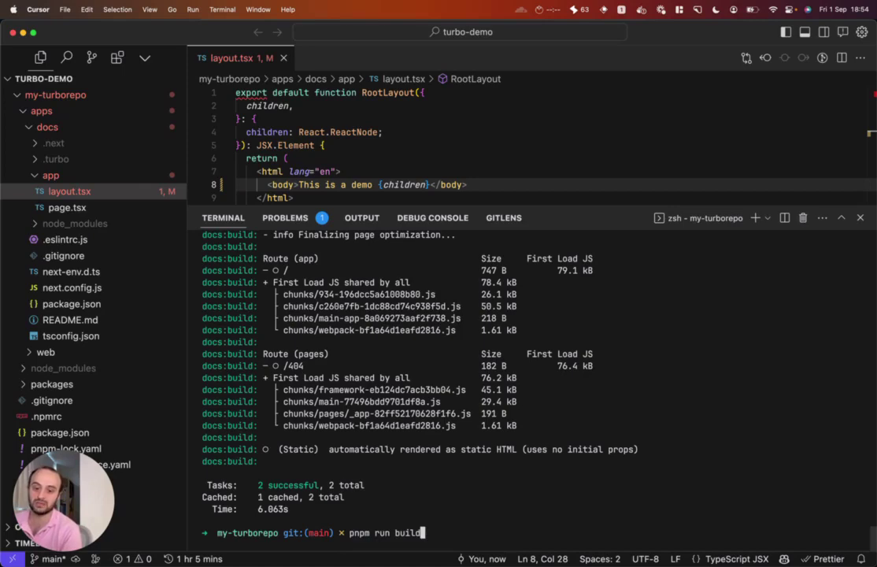
pyautogui.press('Return')
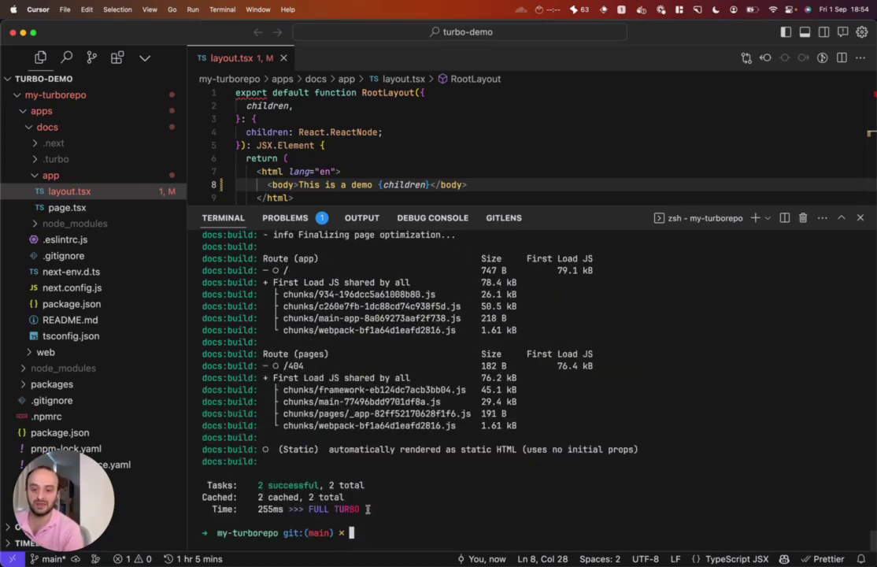
pyautogui.moveTo(239, 509); pyautogui.dragTo(287, 509)
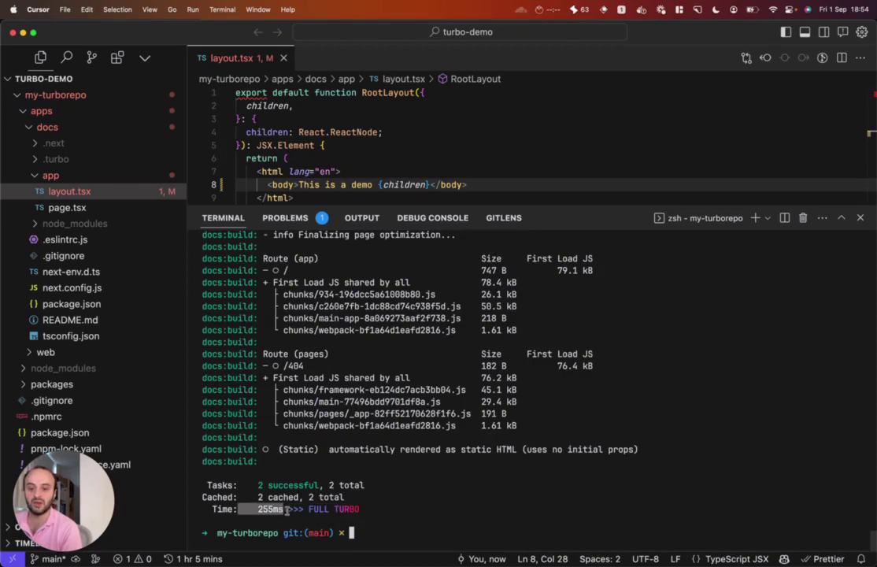
pyautogui.click(380, 521)
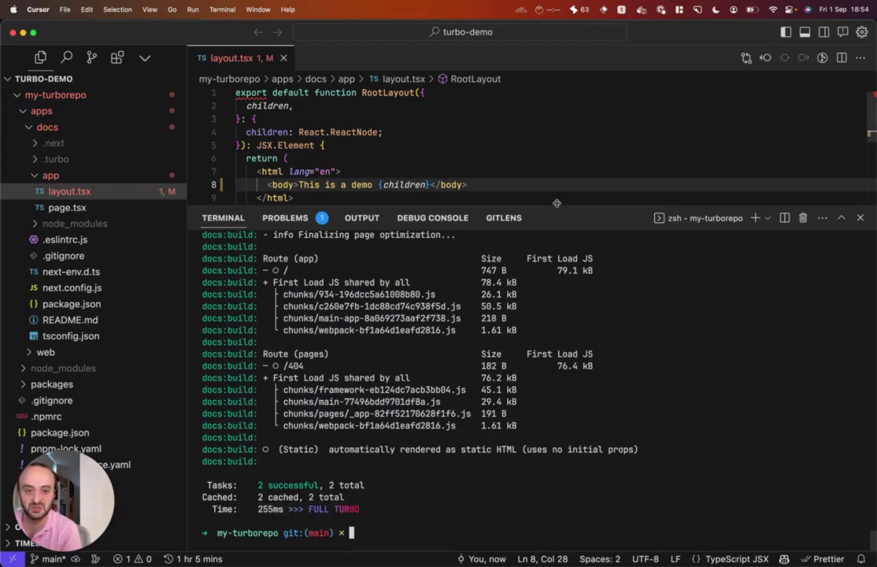
# Delete the demo text from layout.tsx, then save and close the file
pyautogui.moveTo(514, 209)
pyautogui.mouseDown()
pyautogui.moveTo(514, 367)
pyautogui.moveTo(514, 332)
pyautogui.mouseUp()
pyautogui.click(240, 225)
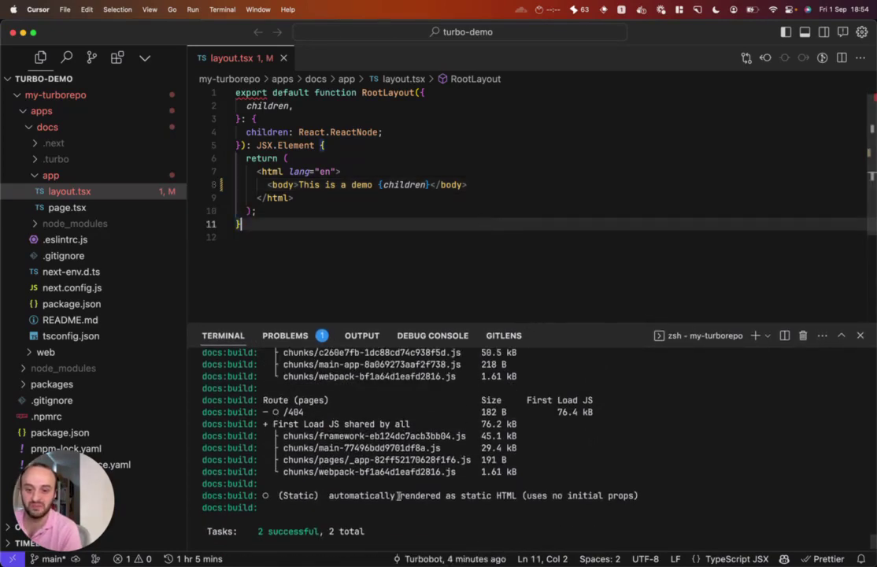
pyautogui.scroll(-3, 400, 472)
pyautogui.click(488, 145)
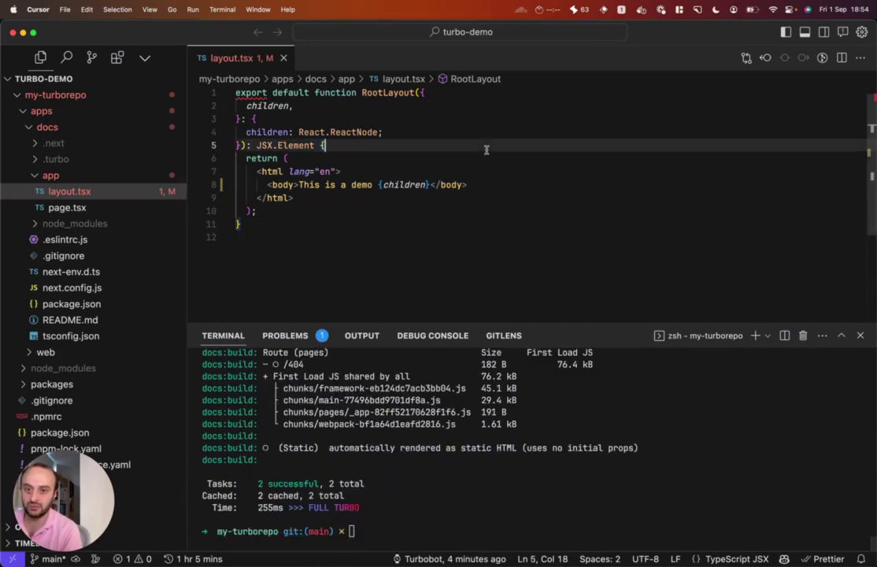
pyautogui.click(343, 131)
pyautogui.click(365, 230)
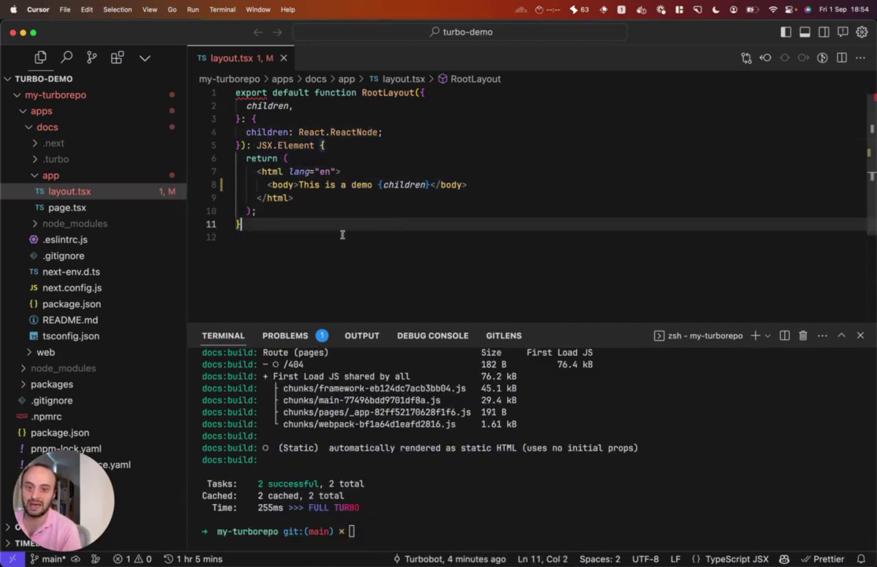
pyautogui.click(378, 184)
pyautogui.press('BackSpace')
pyautogui.press('BackSpace')
pyautogui.press('BackSpace')
pyautogui.press('BackSpace')
pyautogui.press('BackSpace')
pyautogui.press('BackSpace')
pyautogui.press('super+s')
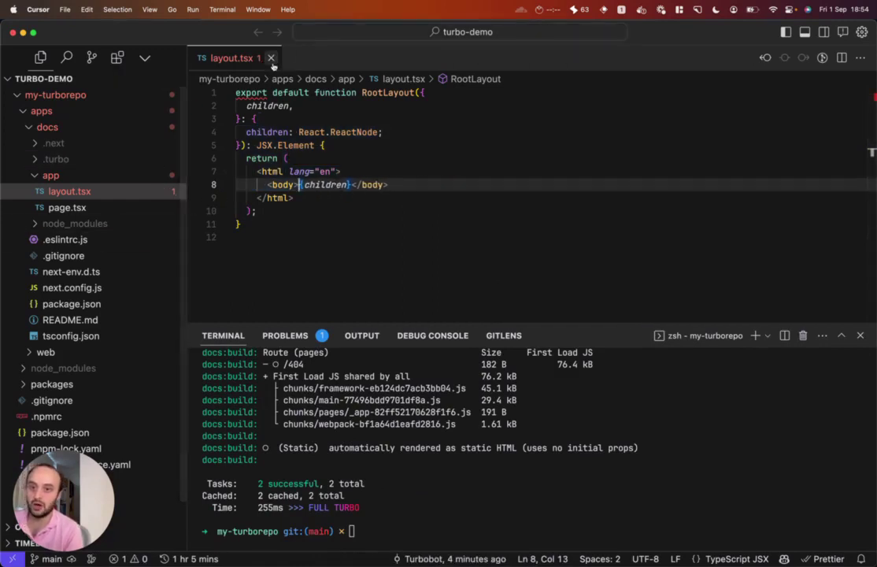
pyautogui.press('super+w')
# Expand packages > ui in the Explorer to show the shared component files
pyautogui.click(48, 126)
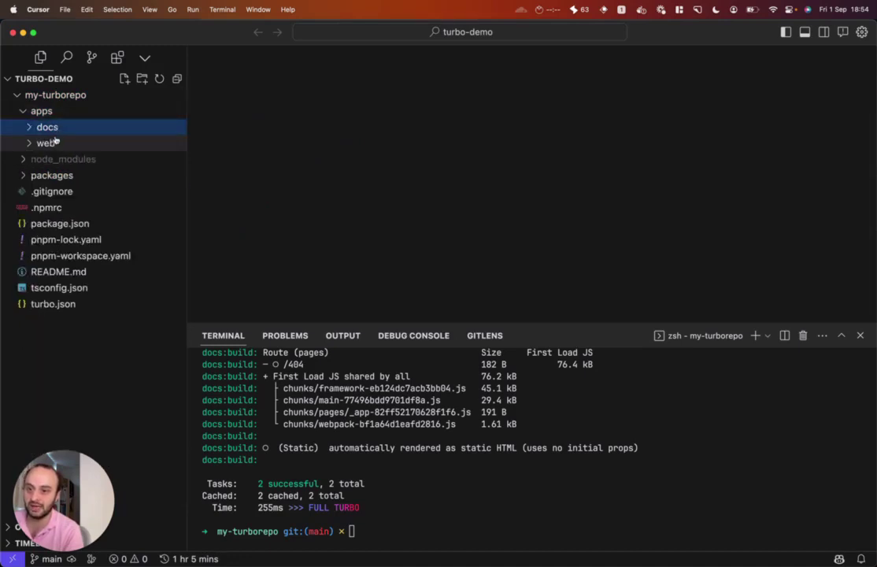
pyautogui.click(55, 126)
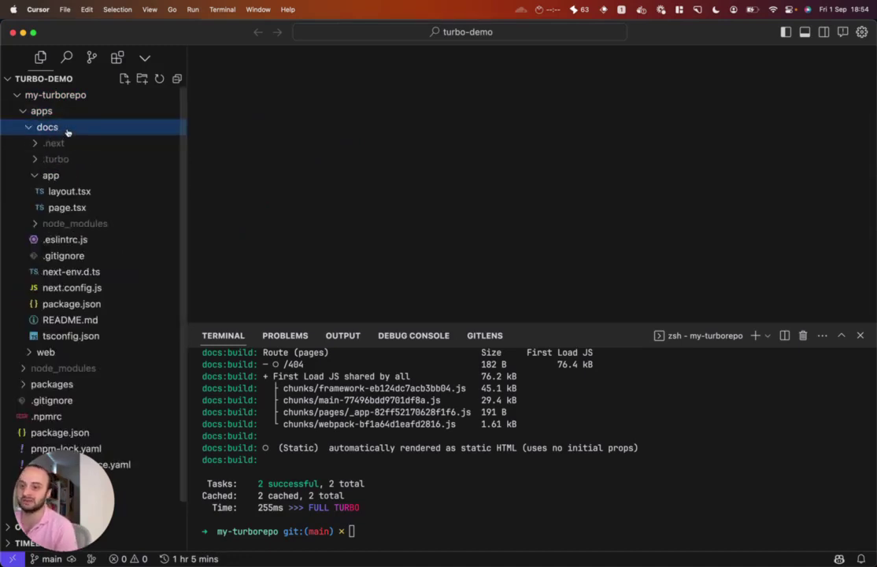
pyautogui.click(67, 132)
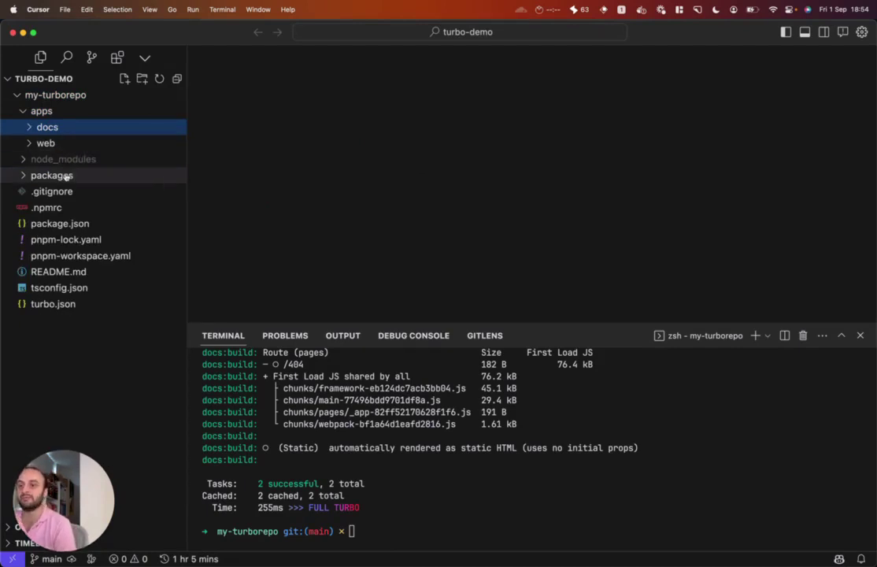
pyautogui.click(52, 175)
pyautogui.click(100, 227)
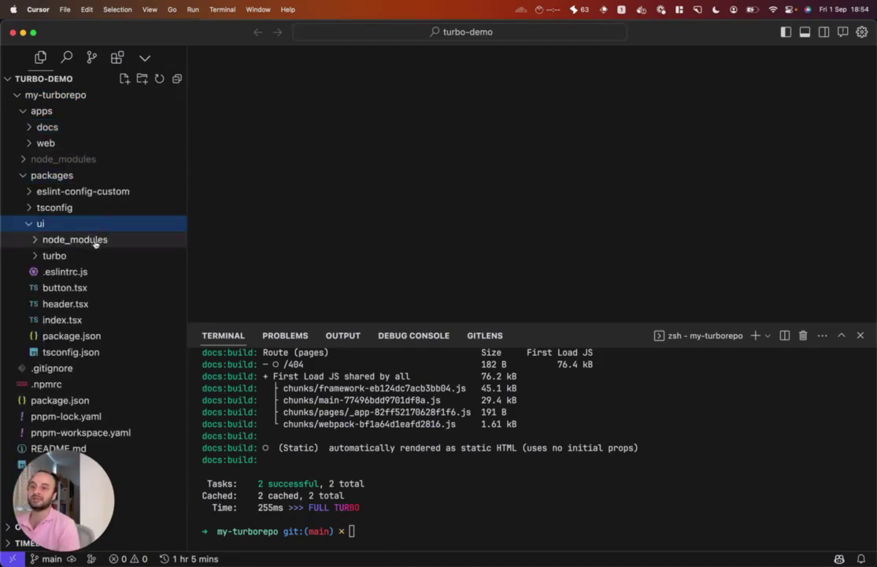
# Read through button.tsx and its booped alert, then open header.tsx
pyautogui.click(64, 287)
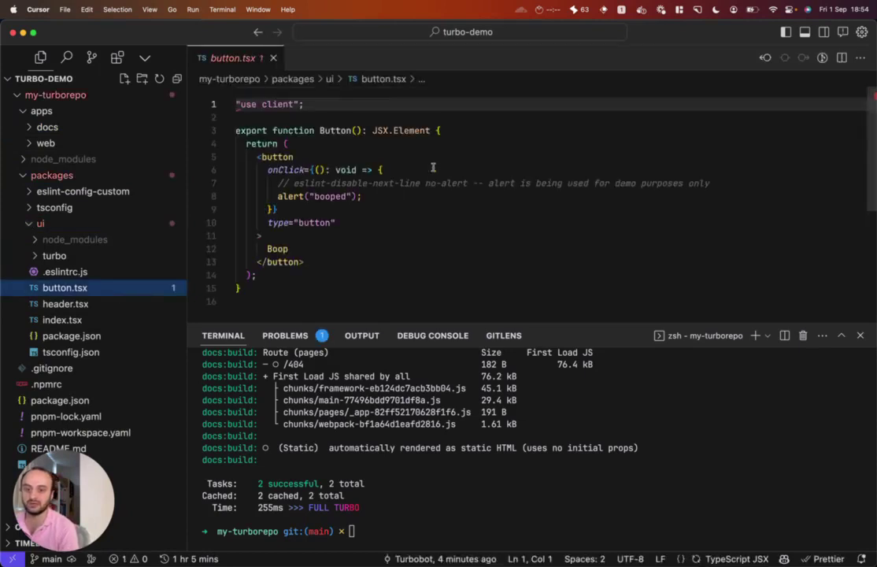
pyautogui.scroll(-1, 355, 175)
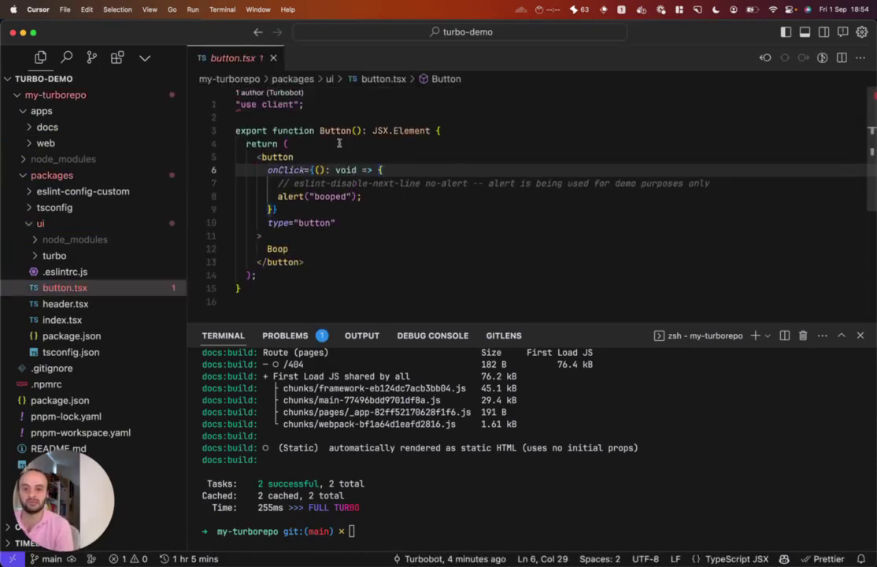
pyautogui.moveTo(236, 96); pyautogui.dragTo(338, 189)
pyautogui.click(393, 226)
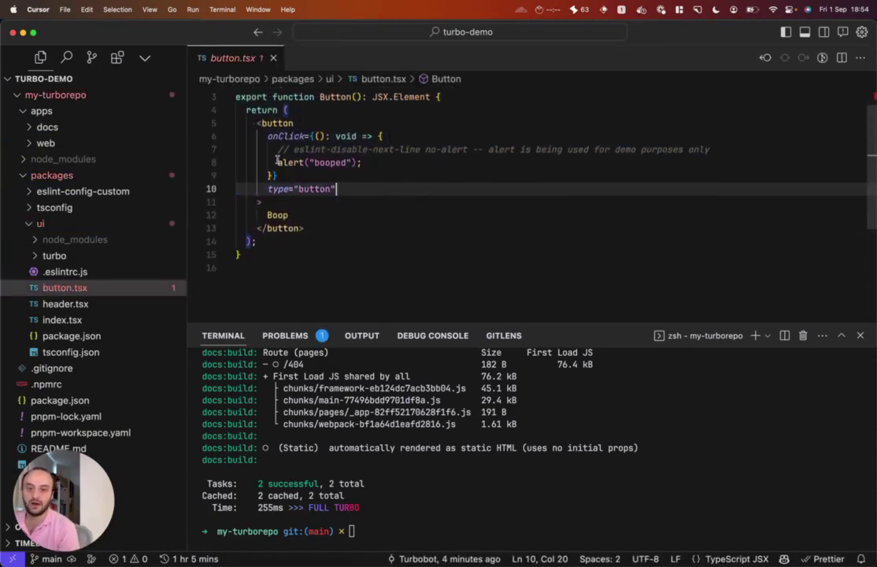
pyautogui.click(398, 163)
pyautogui.scroll(-3, 381, 208)
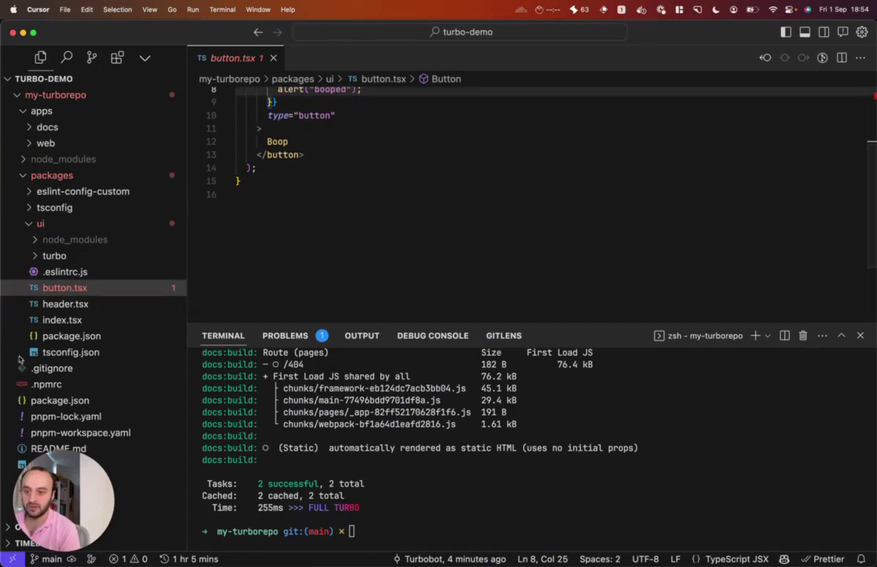
pyautogui.click(65, 304)
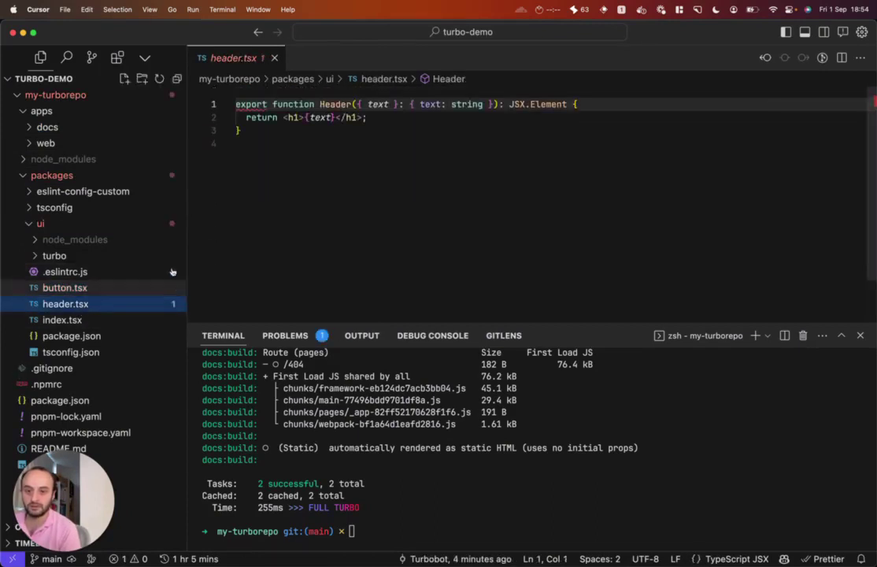
pyautogui.click(334, 104)
# Find references to Header across the project and open the docs page that uses it
pyautogui.hotkey('shift', 'F12')
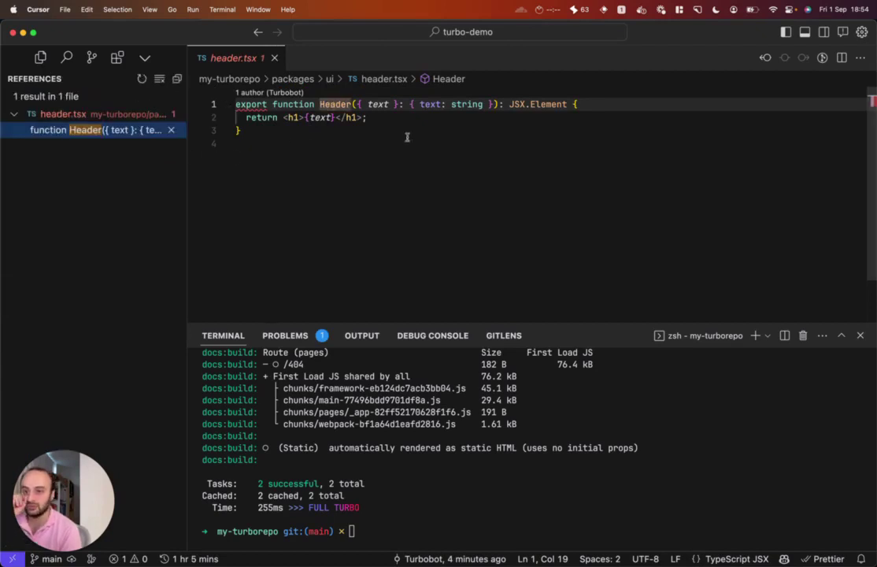
pyautogui.doubleClick(336, 107)
pyautogui.press('super+shift+f')
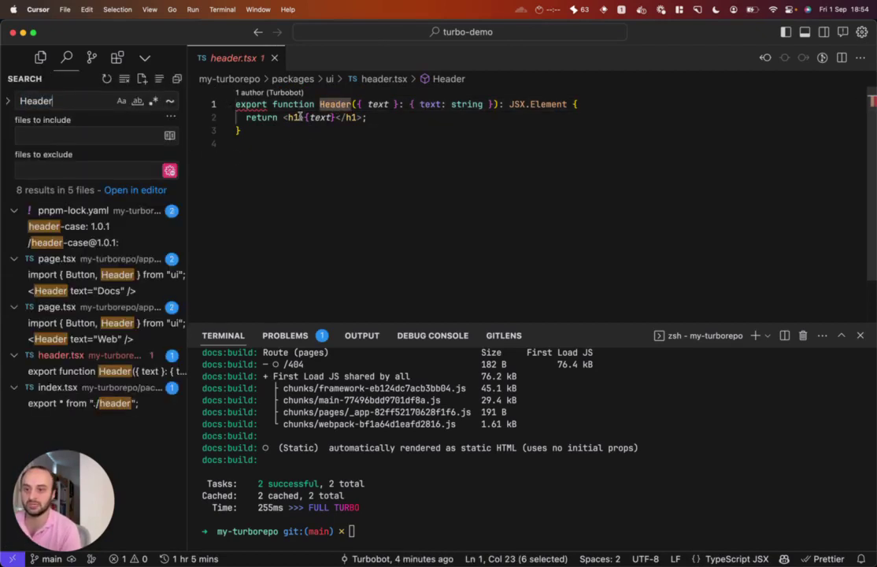
pyautogui.click(82, 291)
pyautogui.click(351, 211)
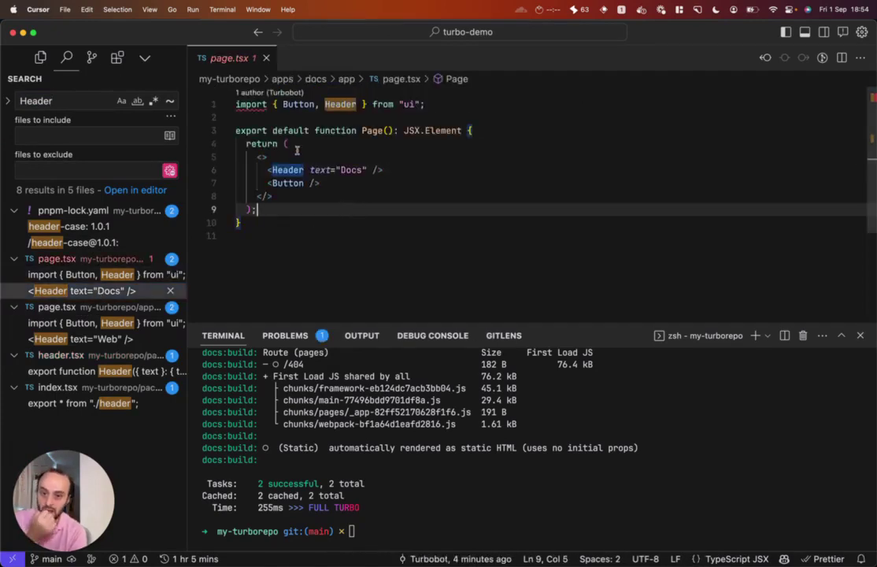
pyautogui.click(350, 224)
# Add the web page.tsx return block to the AI chat, dismiss the chat, and show the file tree
pyautogui.click(93, 340)
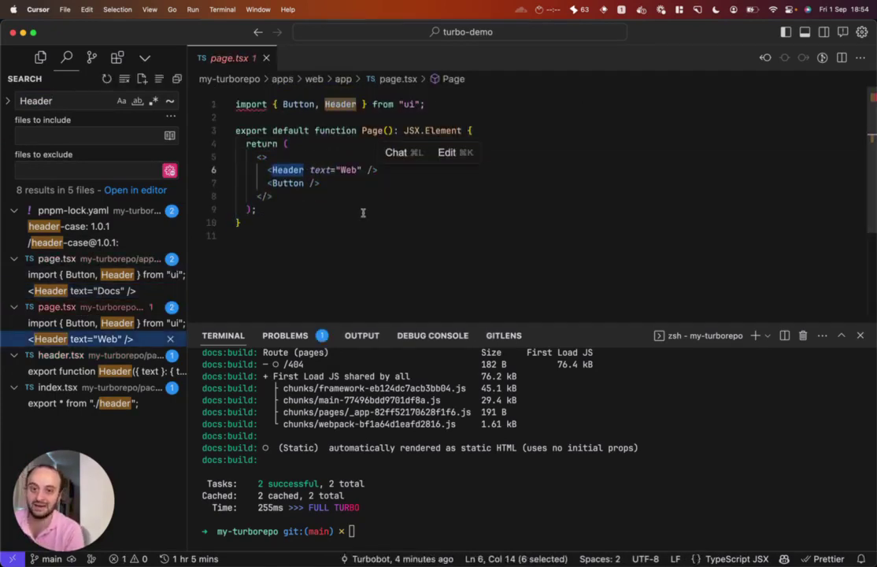
pyautogui.click(363, 211)
pyautogui.click(430, 169)
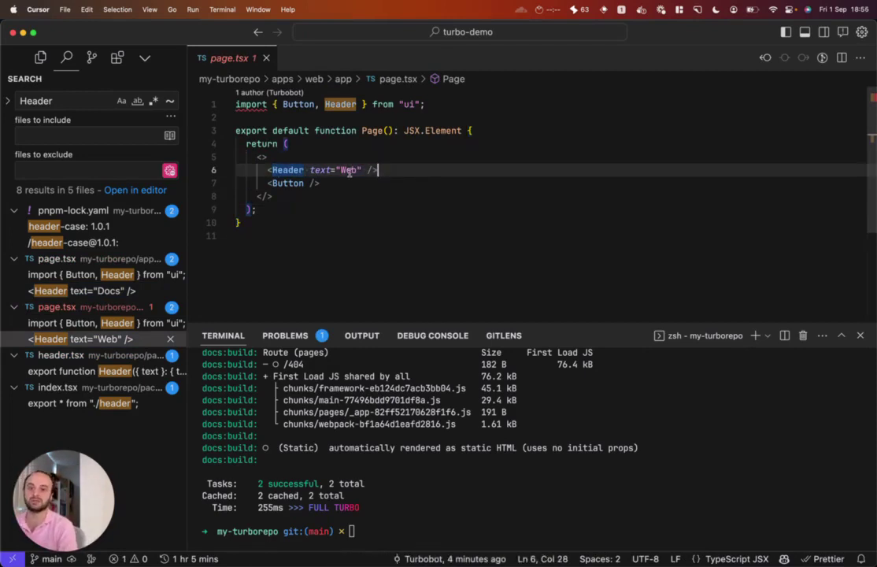
pyautogui.moveTo(239, 222); pyautogui.dragTo(289, 144)
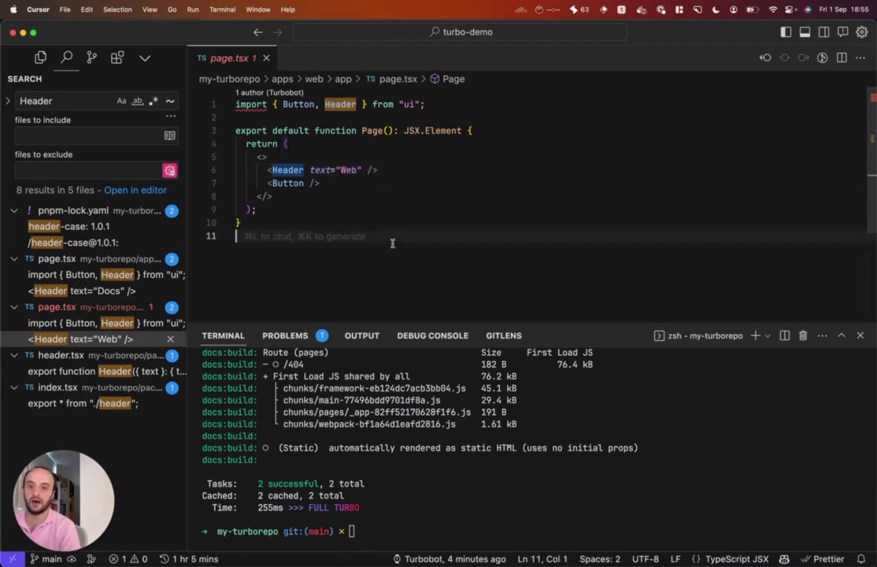
pyautogui.click(389, 152)
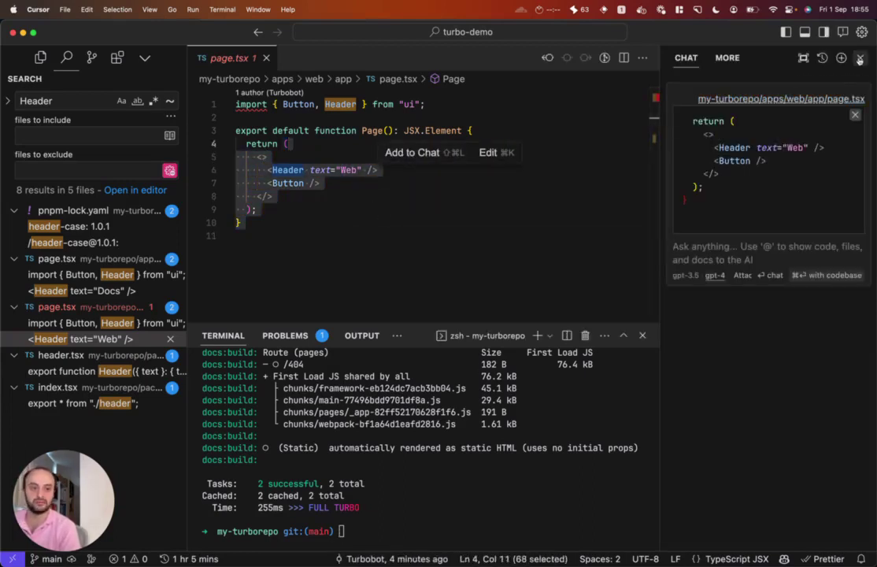
pyautogui.press('super+l')
pyautogui.click(378, 229)
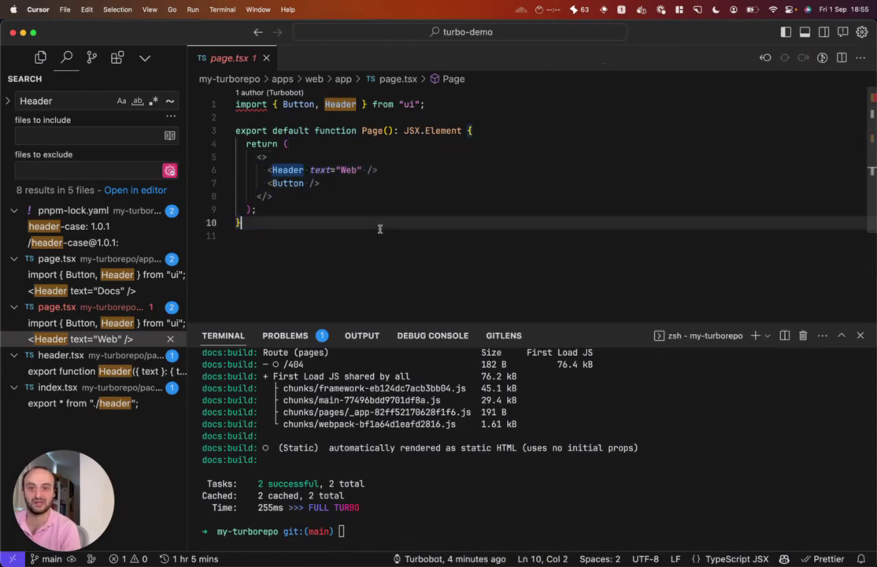
pyautogui.click(40, 57)
# Rearrange the Explorer tree and preview the web app's next.config.js and next-env.d.ts
pyautogui.click(45, 143)
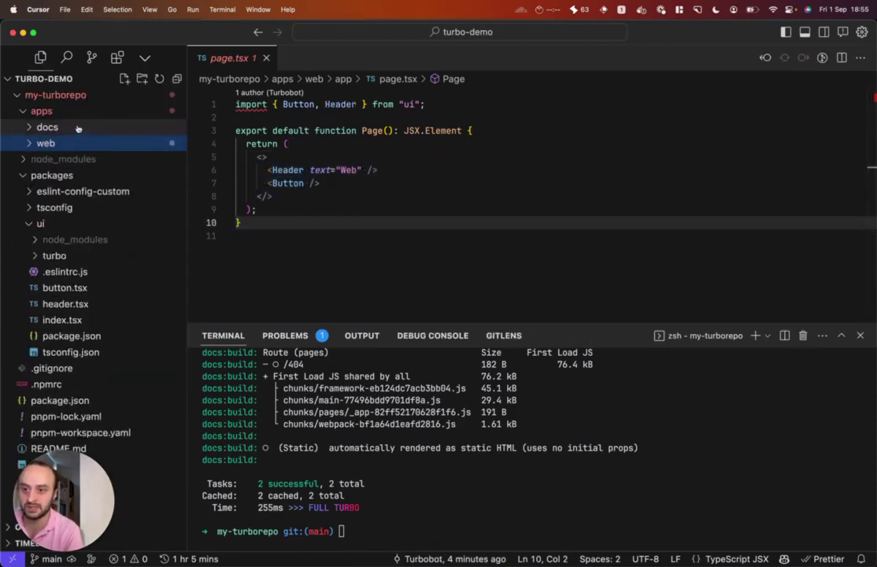
pyautogui.click(41, 111)
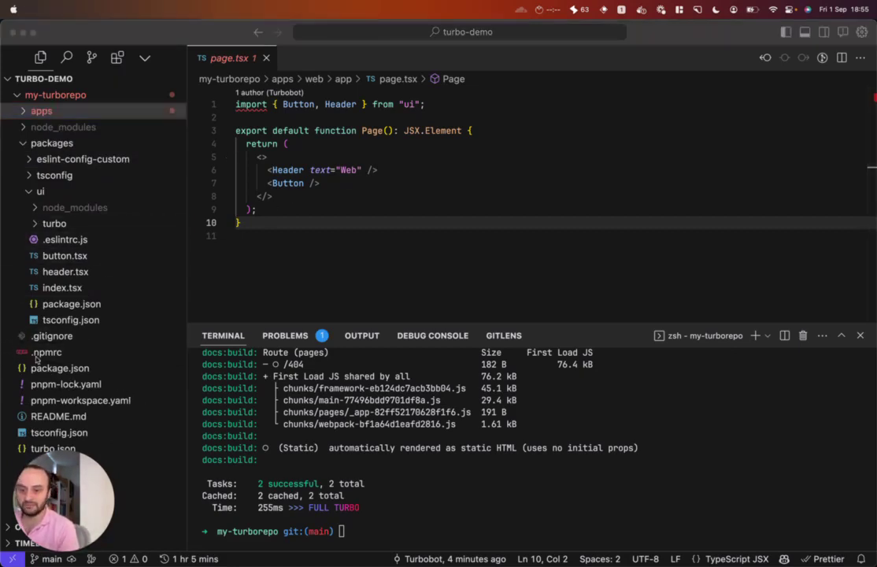
pyautogui.click(40, 192)
pyautogui.click(53, 175)
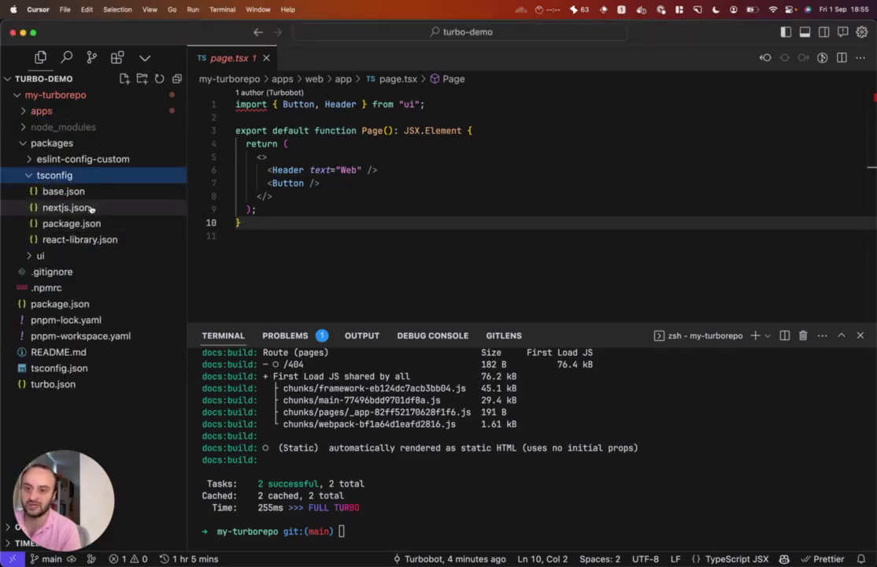
pyautogui.click(78, 158)
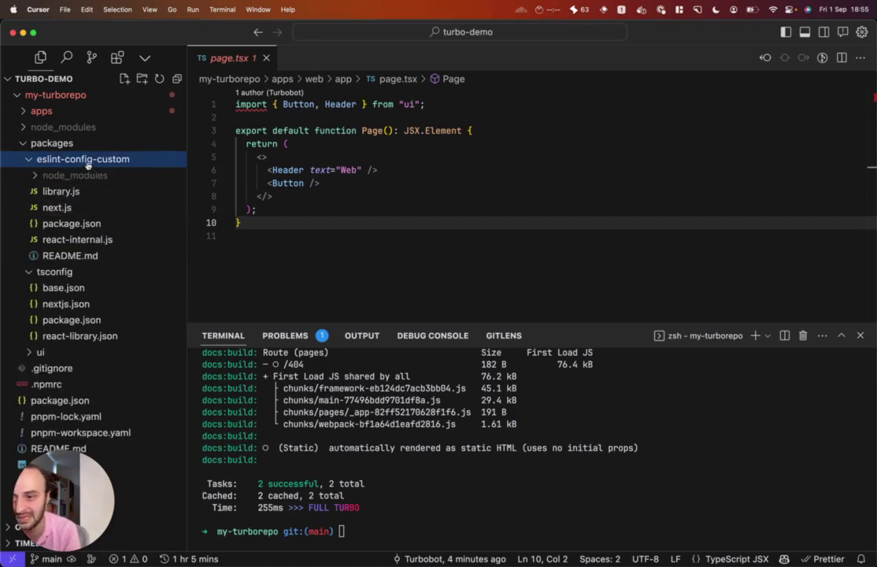
pyautogui.click(70, 117)
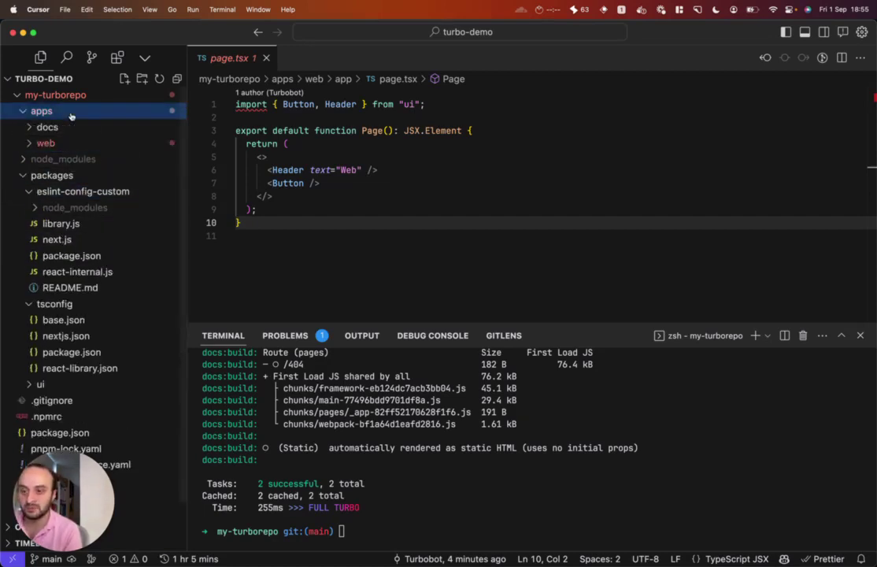
pyautogui.click(47, 143)
pyautogui.scroll(-3, 96, 179)
pyautogui.scroll(3, 96, 180)
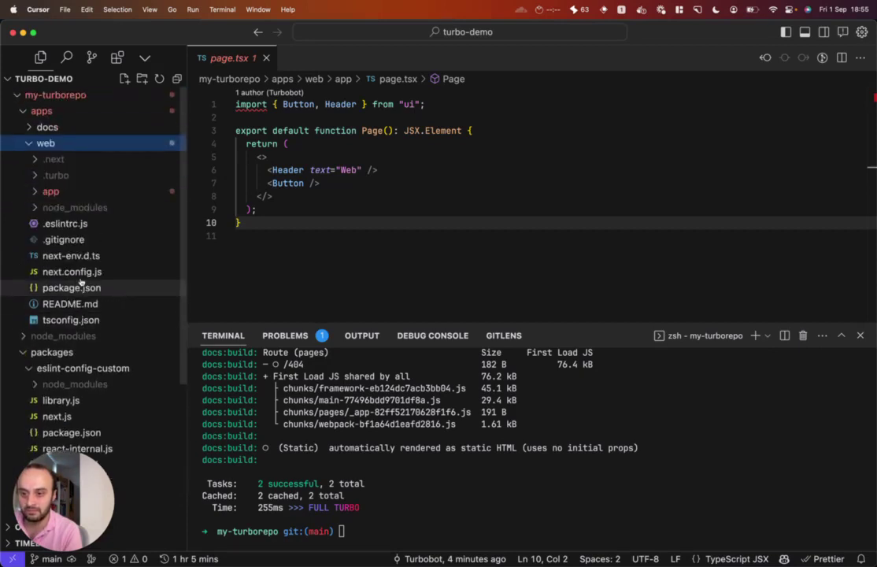
pyautogui.click(72, 272)
pyautogui.click(71, 255)
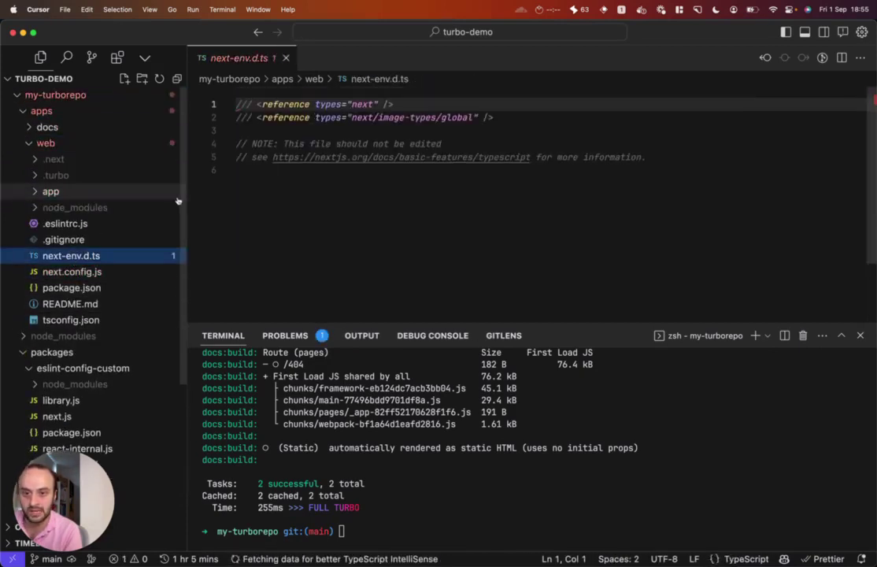
# Inspect the web package.json's ui workspace, eslint-config-custom and tsconfig dependencies
pyautogui.click(72, 287)
pyautogui.click(378, 222)
pyautogui.scroll(-2, 377, 226)
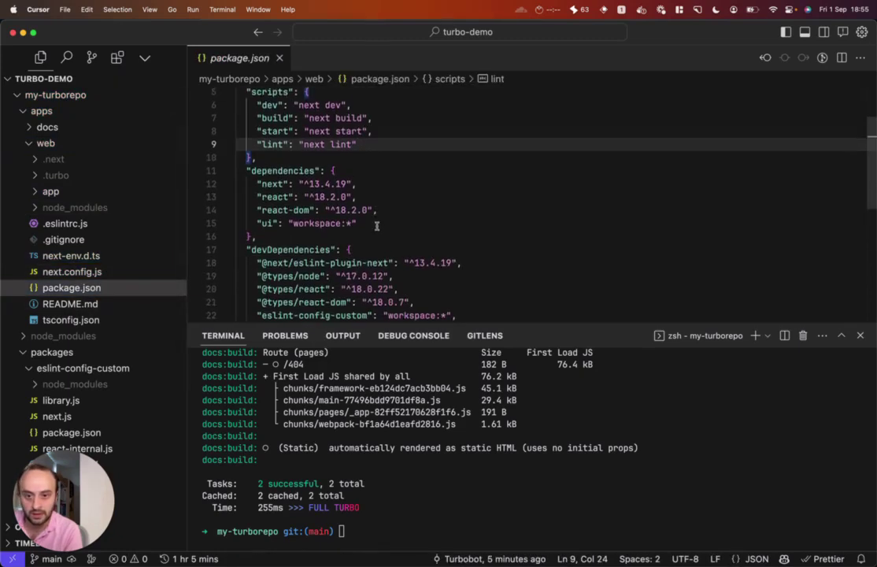
pyautogui.moveTo(257, 219); pyautogui.dragTo(358, 219)
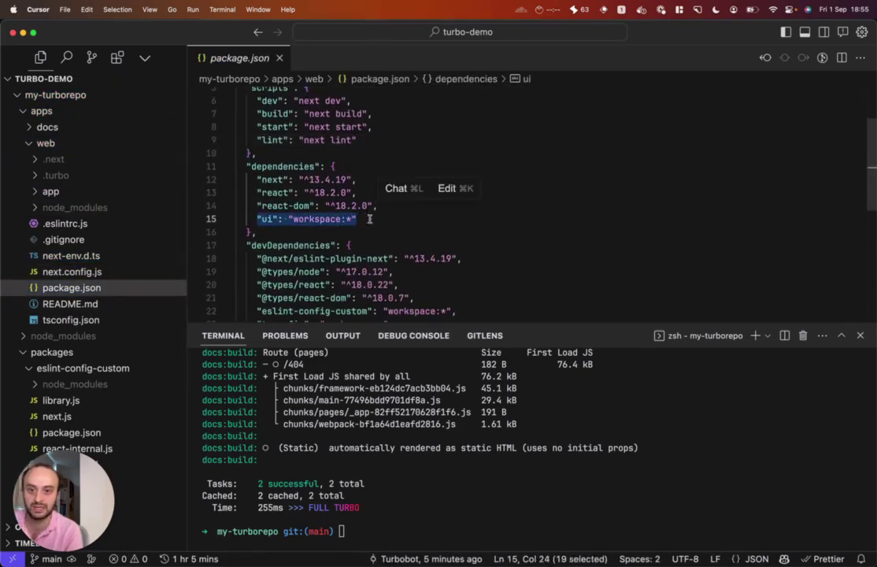
pyautogui.doubleClick(323, 219)
pyautogui.scroll(-3, 323, 219)
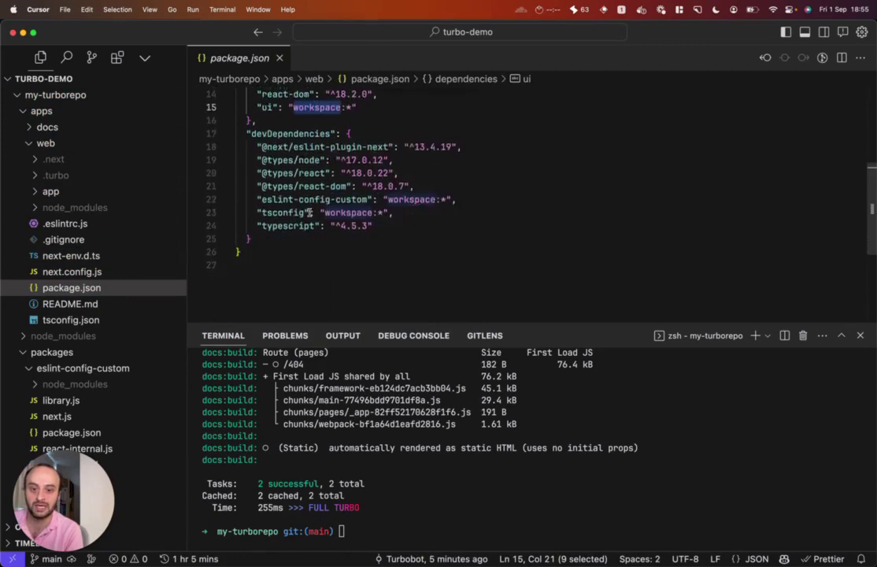
pyautogui.click(311, 212)
pyautogui.moveTo(257, 199); pyautogui.dragTo(451, 199)
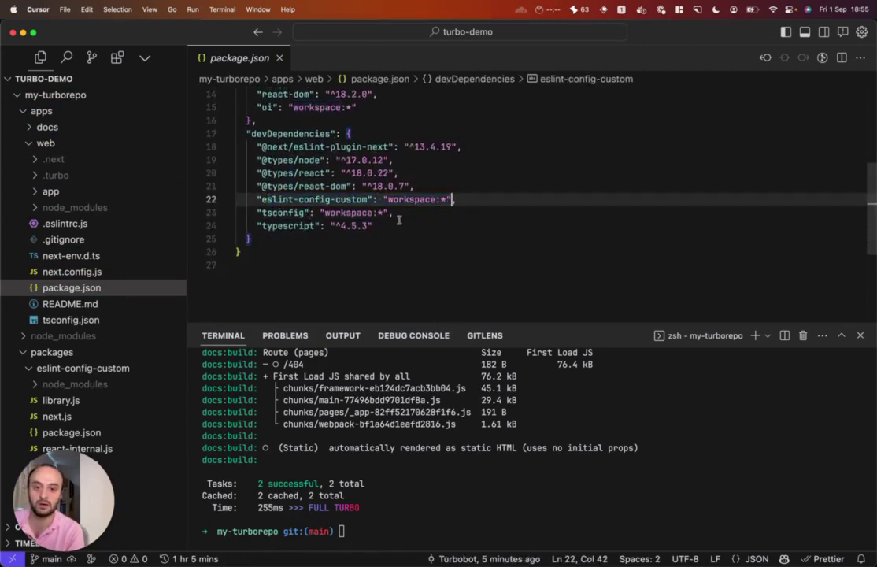
pyautogui.doubleClick(280, 212)
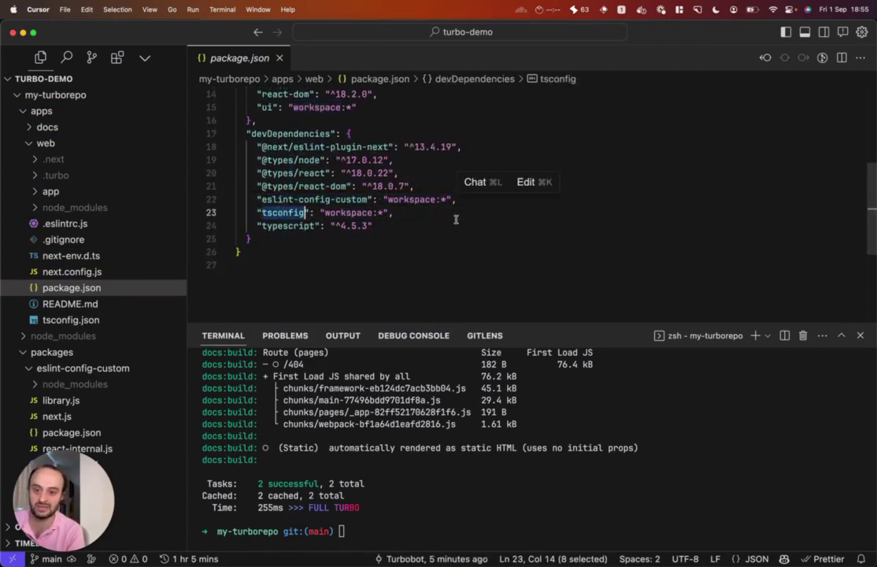
pyautogui.click(393, 212)
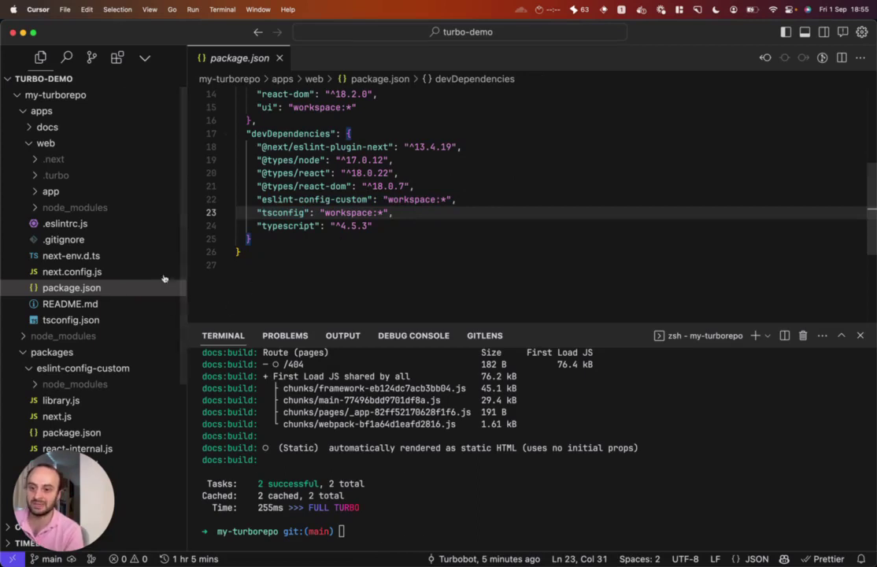
# Open the web app's tsconfig.json and highlight its extends path tsconfig/nextjs.json
pyautogui.click(71, 287)
pyautogui.click(73, 320)
pyautogui.click(393, 183)
pyautogui.moveTo(370, 212); pyautogui.dragTo(252, 117)
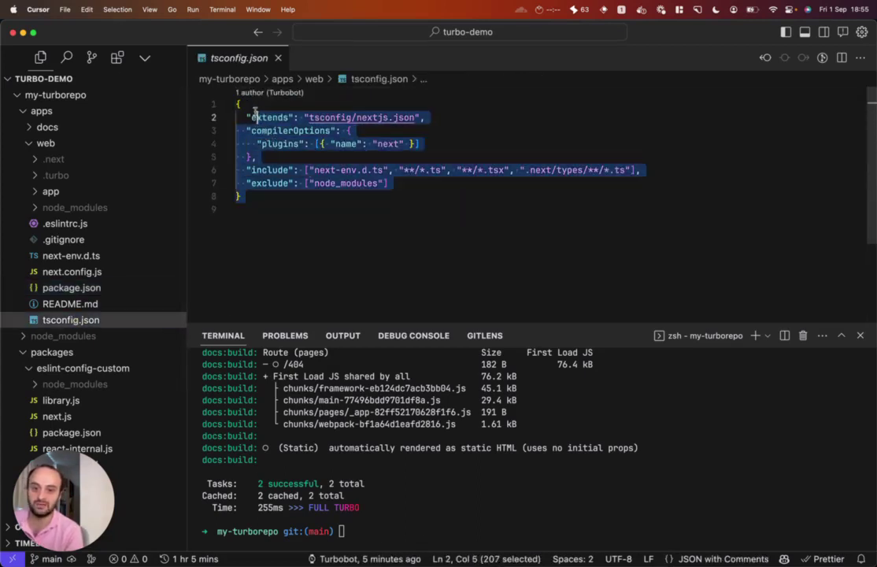
pyautogui.click(390, 182)
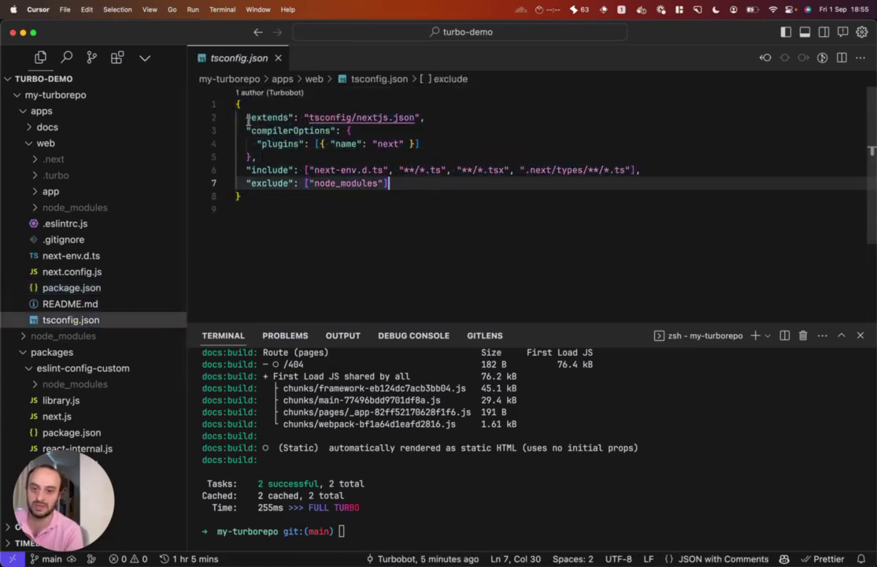
pyautogui.moveTo(310, 117); pyautogui.dragTo(413, 117)
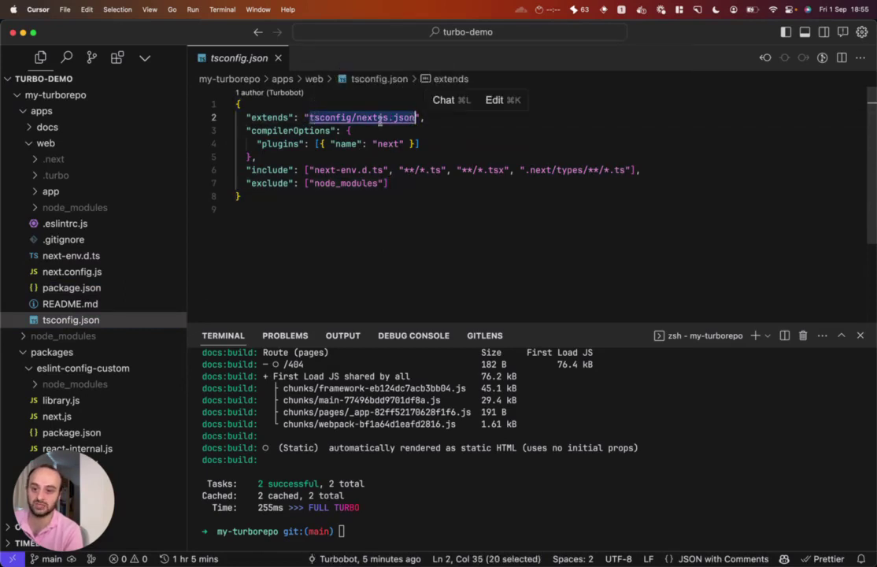
pyautogui.scroll(-5, 56, 293)
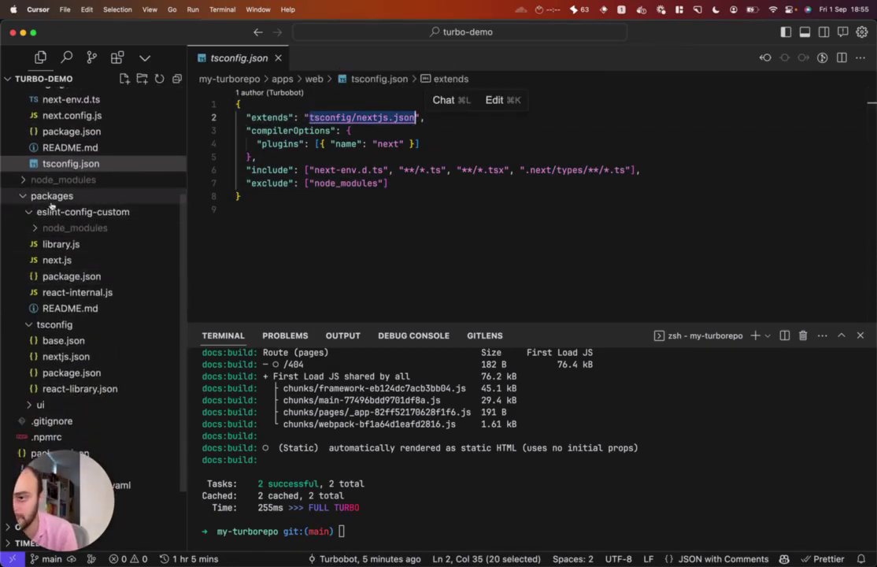
# View the shared tsconfig package's nextjs.json and base.json configs
pyautogui.click(24, 269)
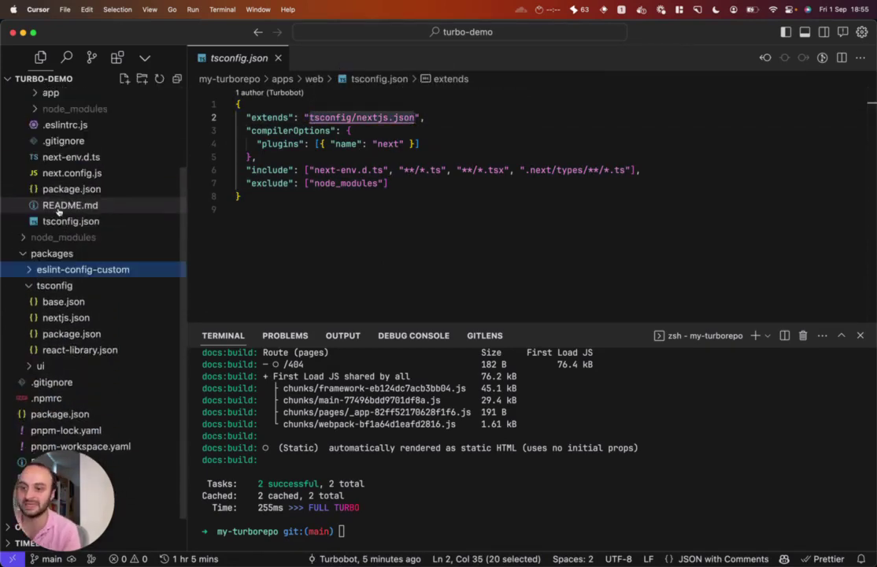
pyautogui.click(66, 317)
pyautogui.scroll(-5, 436, 199)
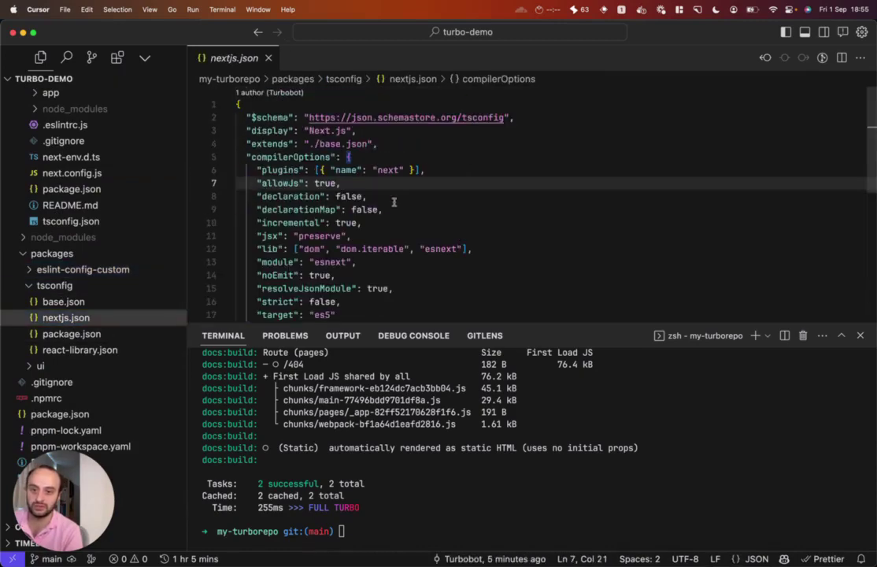
pyautogui.moveTo(248, 131); pyautogui.dragTo(378, 144)
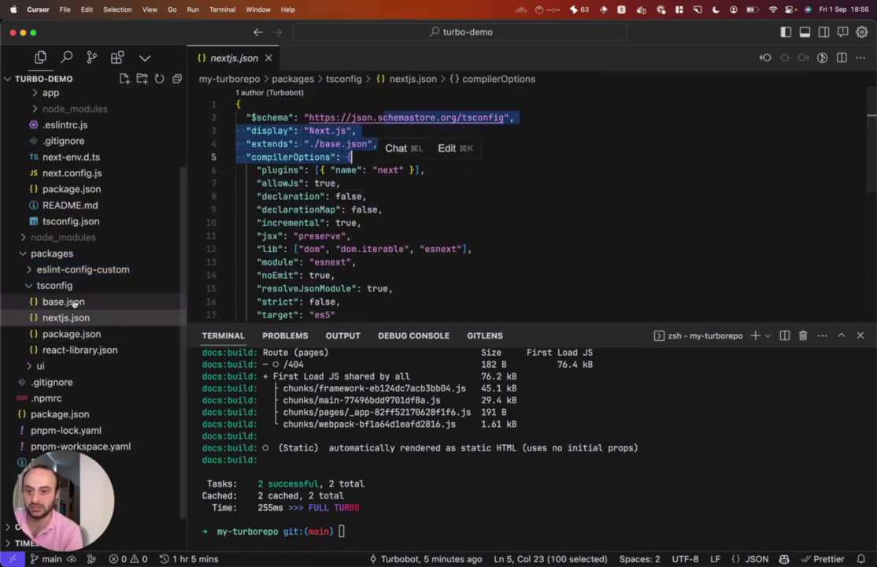
pyautogui.click(63, 302)
pyautogui.scroll(-5, 512, 191)
pyautogui.scroll(5, 475, 173)
pyautogui.click(475, 144)
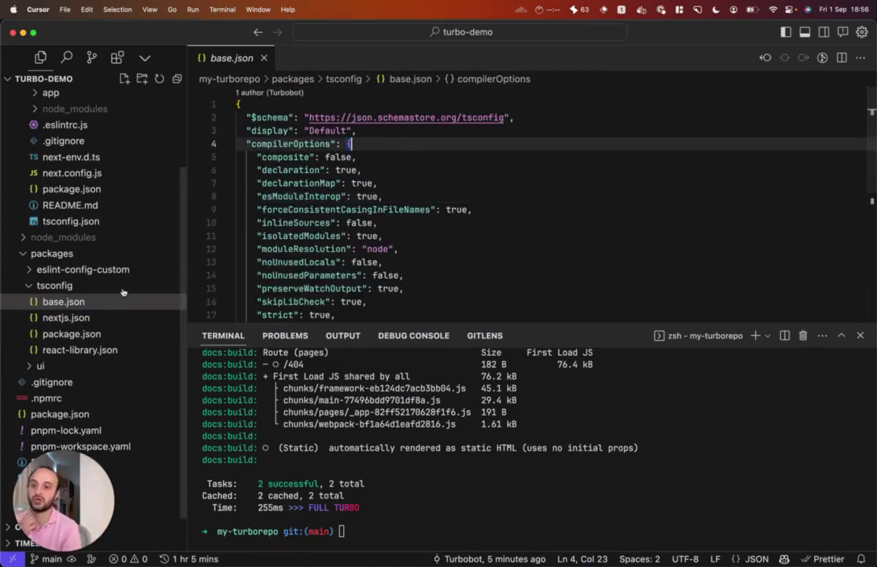
# Reopen the web tsconfig.json, collapse the tsconfig package and expand the ui package
pyautogui.click(70, 221)
pyautogui.press('super+a')
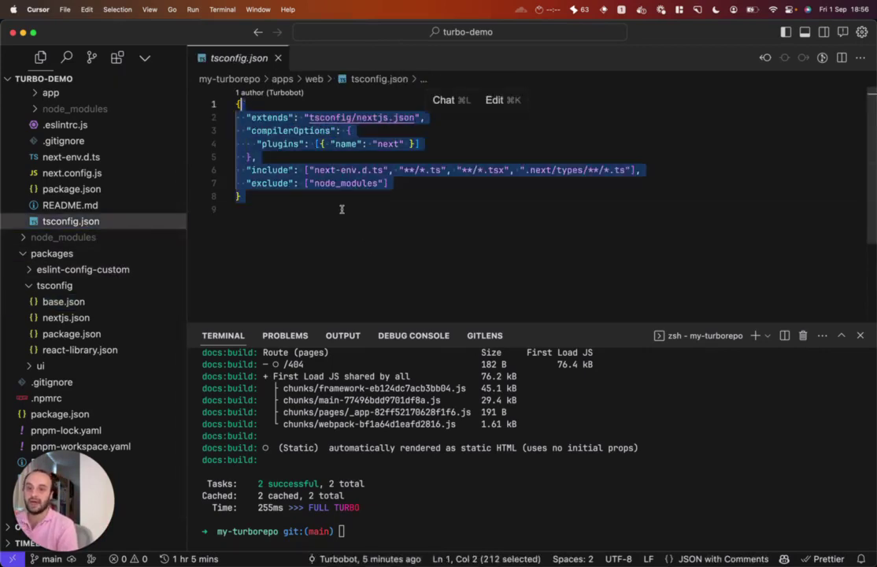
pyautogui.click(344, 210)
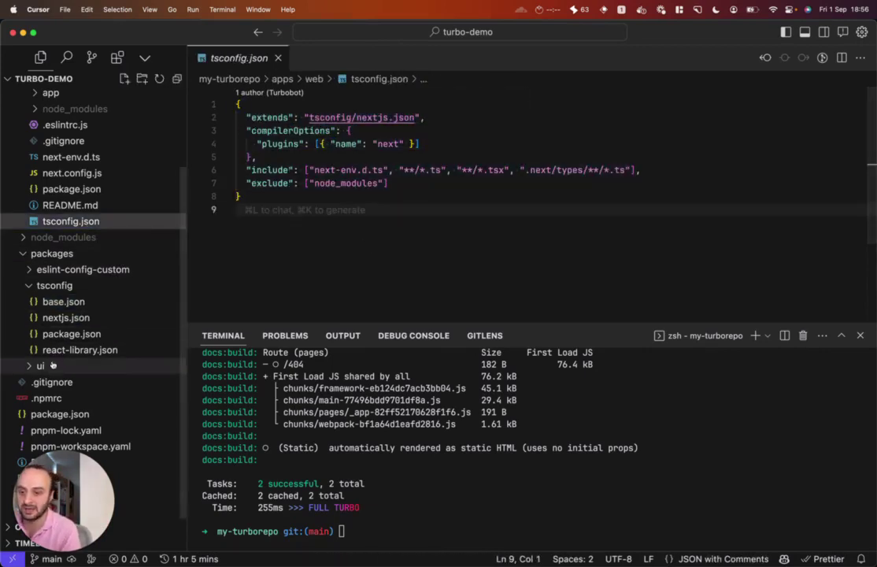
pyautogui.click(67, 287)
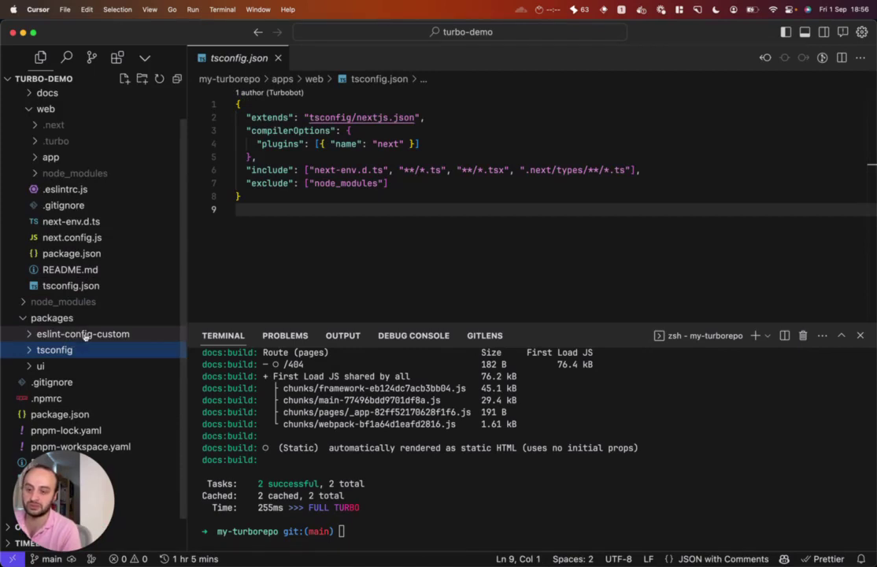
pyautogui.scroll(1, 86, 336)
pyautogui.scroll(-1, 53, 347)
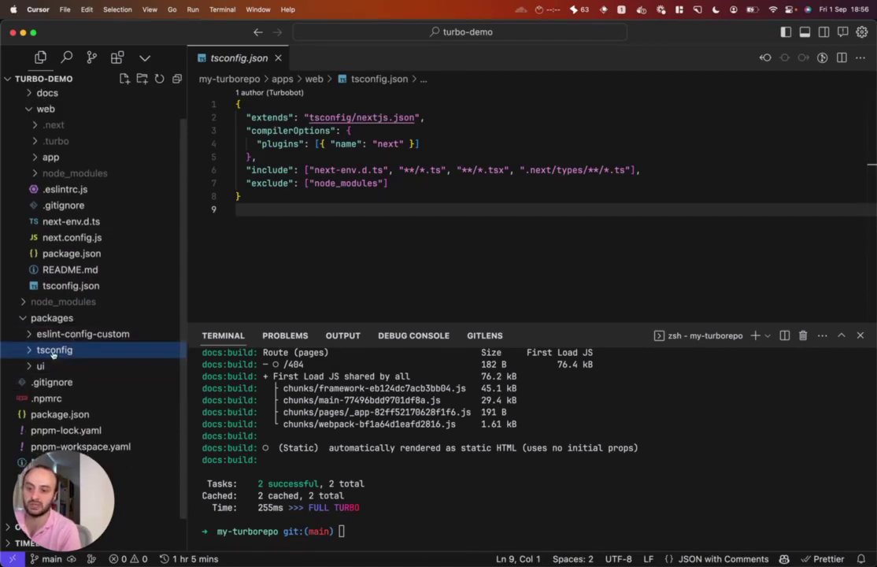
pyautogui.click(40, 366)
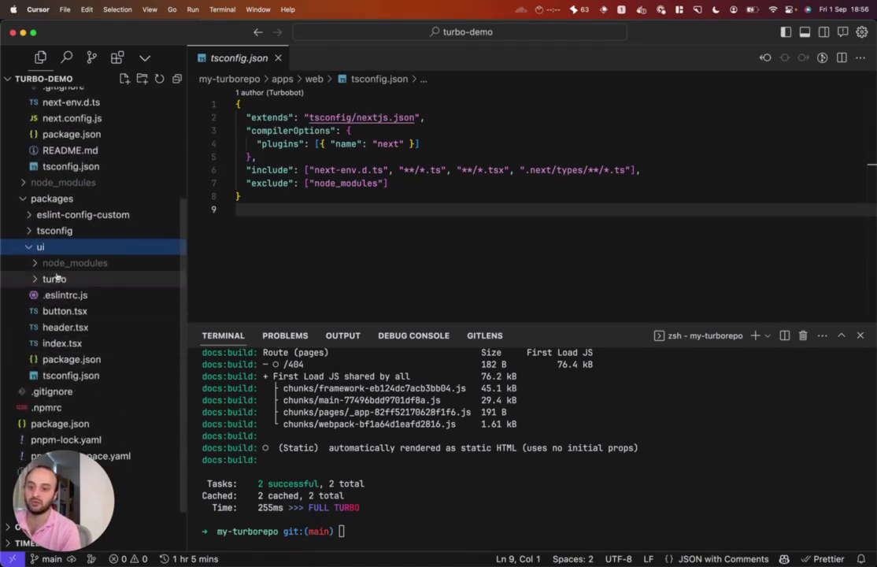
# Expand the OpenStatus ui package, read Button.tsx, then open Header.tsx
pyautogui.click(393, 205)
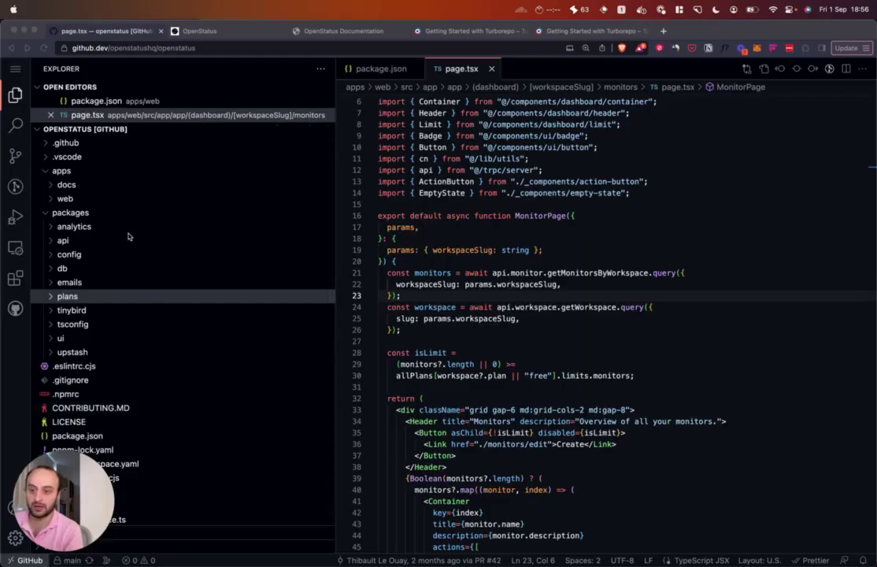
pyautogui.click(60, 338)
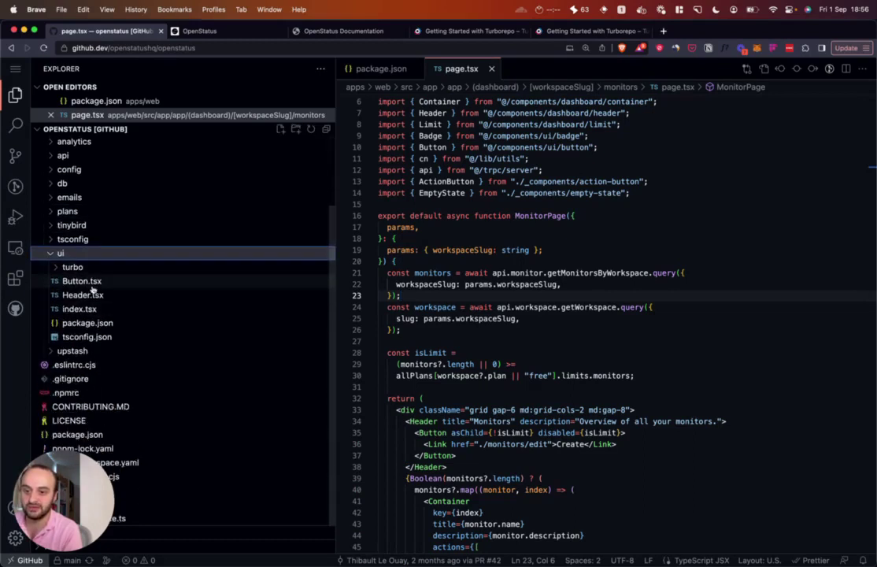
pyautogui.click(82, 296)
pyautogui.click(561, 254)
pyautogui.press('super+a')
pyautogui.click(492, 261)
pyautogui.click(82, 308)
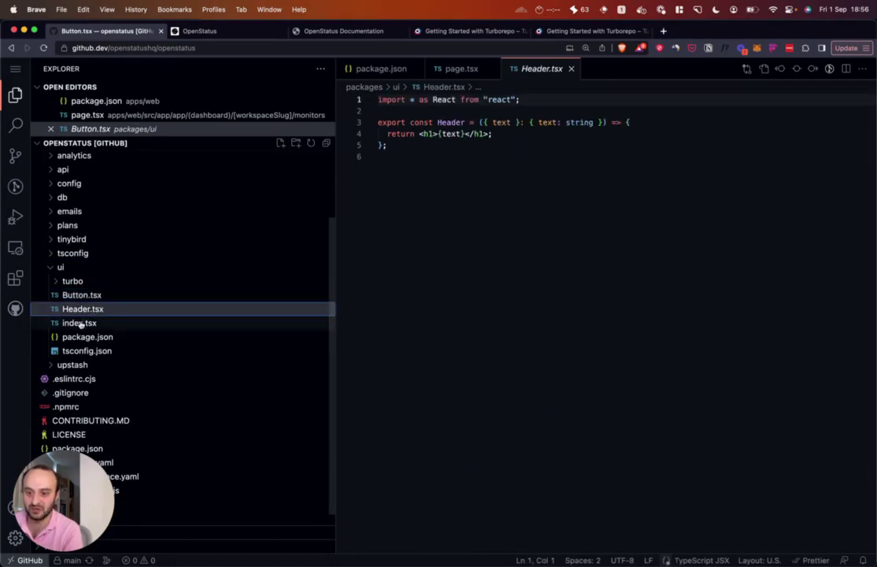
# Open the turbo/generators/templates component.hbs template and select its code
pyautogui.click(72, 281)
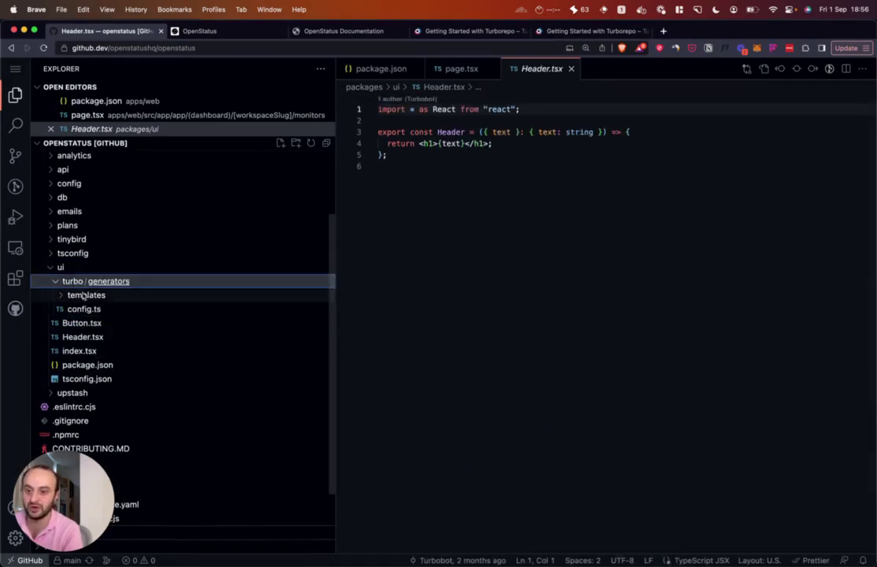
pyautogui.click(86, 295)
pyautogui.click(102, 308)
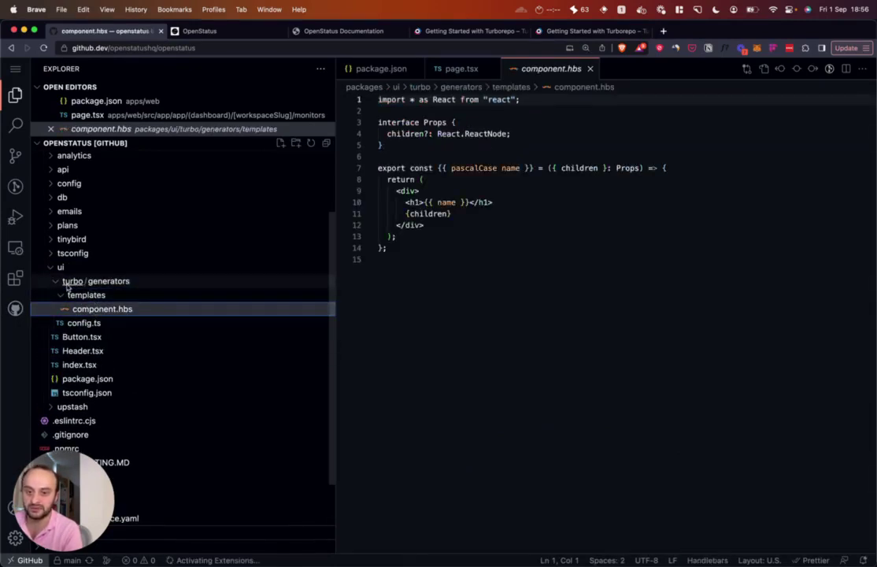
pyautogui.click(72, 280)
pyautogui.click(478, 268)
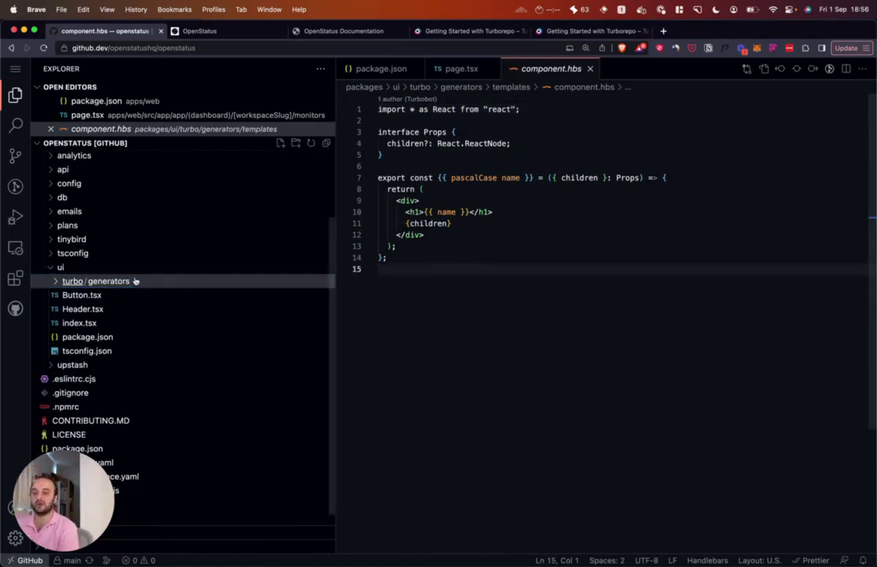
pyautogui.press('super+a')
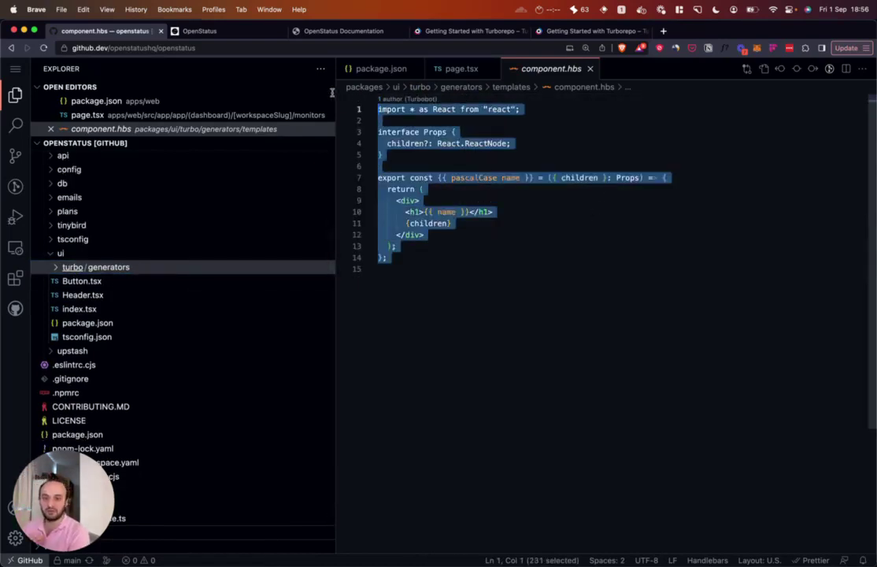
pyautogui.click(465, 212)
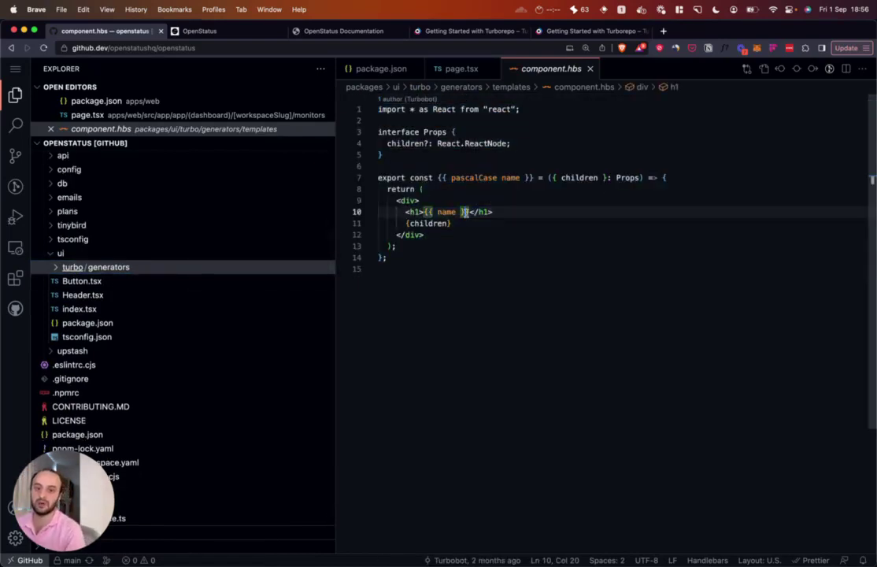
pyautogui.moveTo(181, 142)
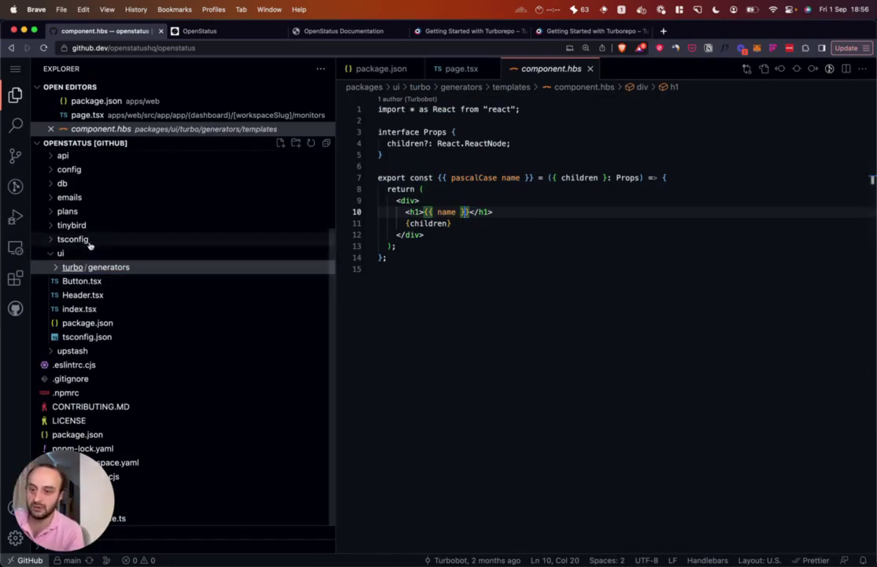
# Briefly expand the shared tsconfig package, then collapse it and the ui package
pyautogui.click(72, 239)
pyautogui.scroll(5, 90, 279)
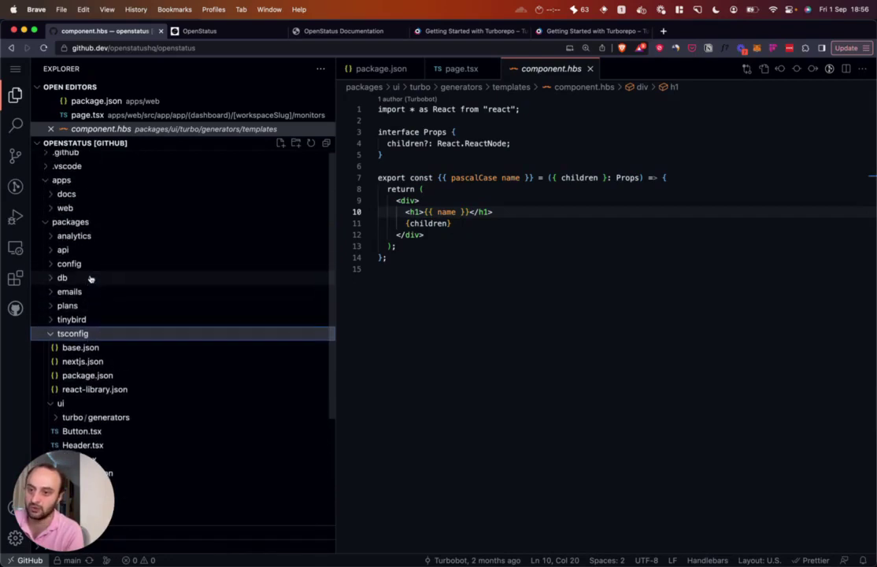
pyautogui.scroll(-3, 71, 279)
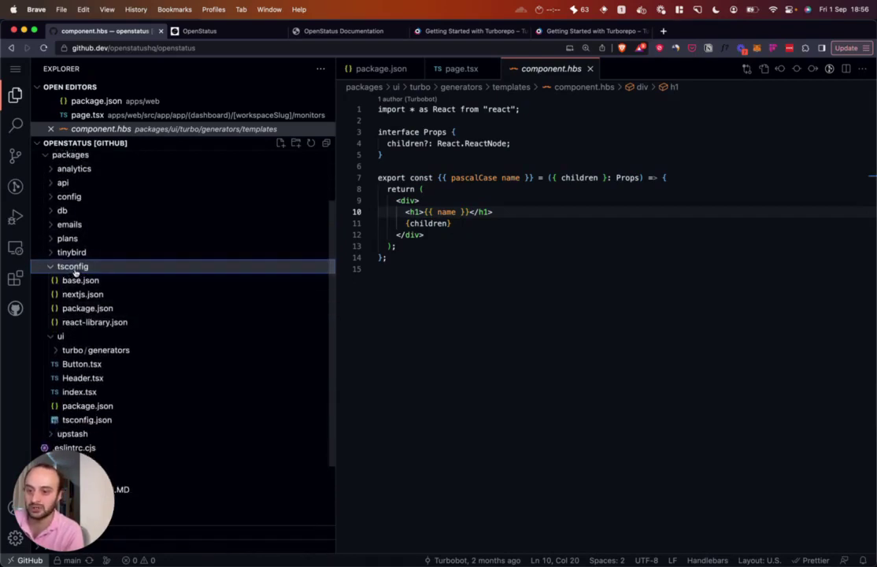
pyautogui.click(72, 266)
pyautogui.click(60, 280)
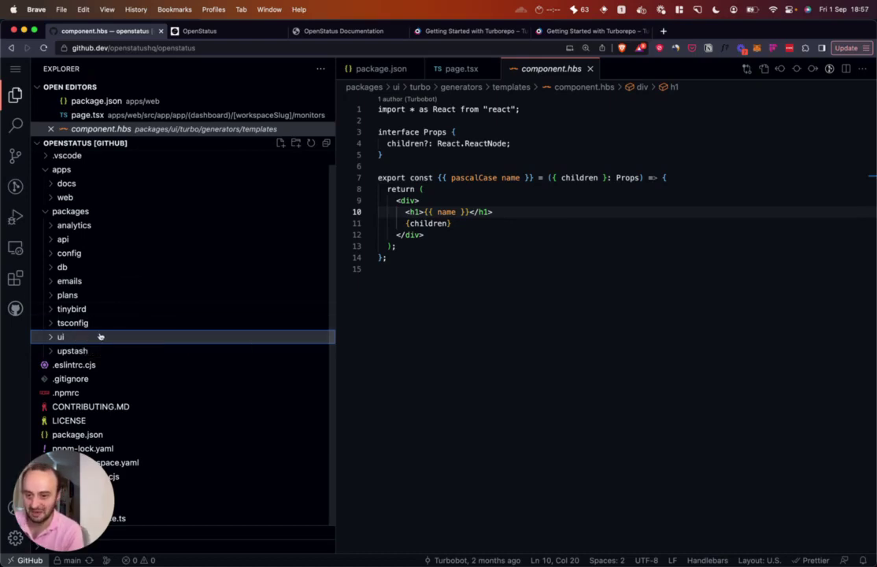
pyautogui.scroll(1, 100, 332)
pyautogui.click(64, 212)
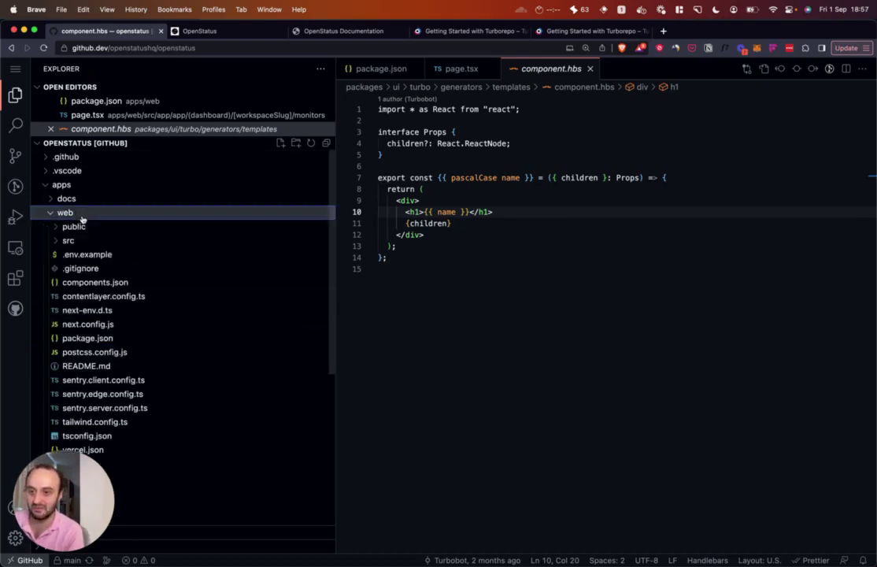
pyautogui.click(68, 240)
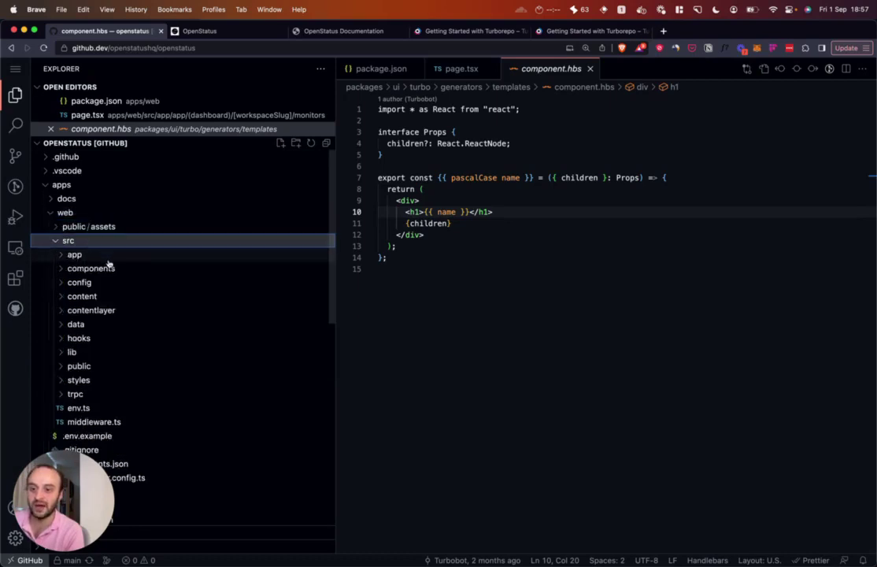
pyautogui.click(92, 267)
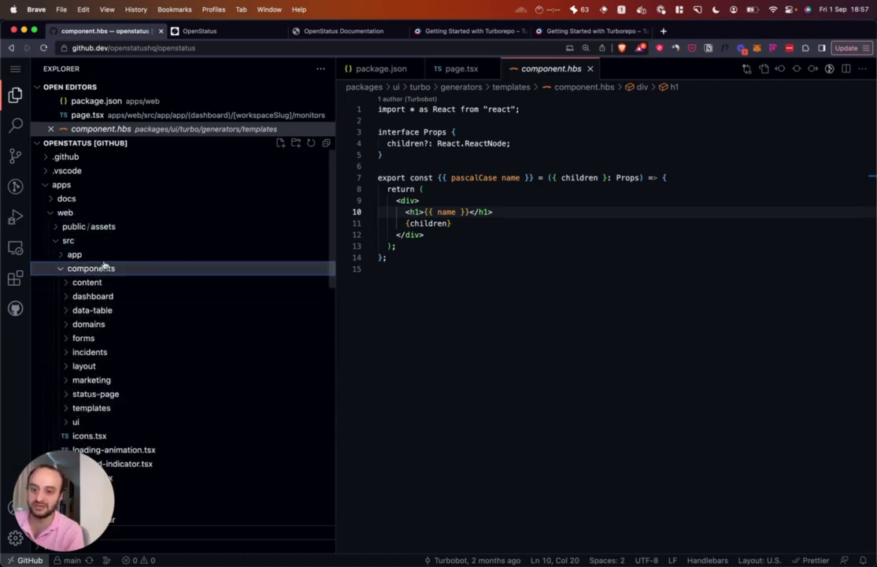
pyautogui.click(76, 422)
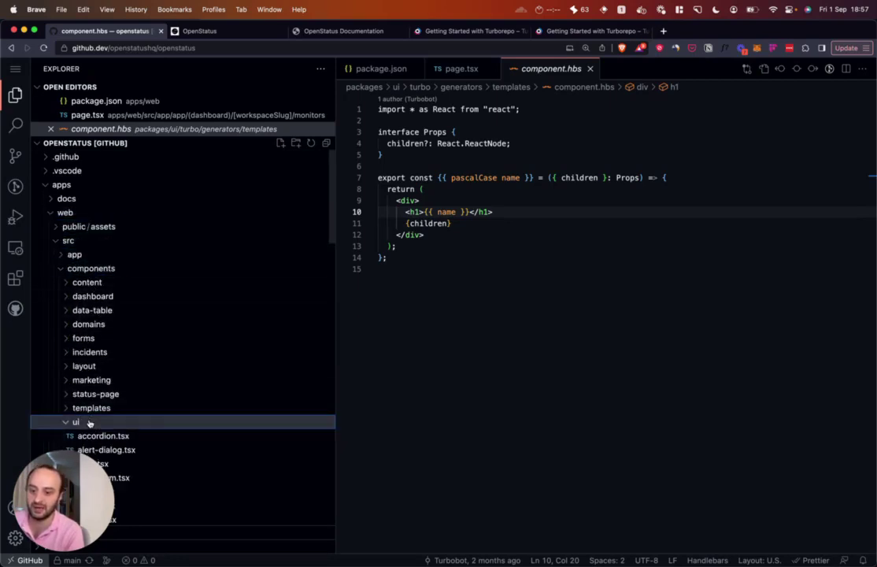
pyautogui.click(69, 241)
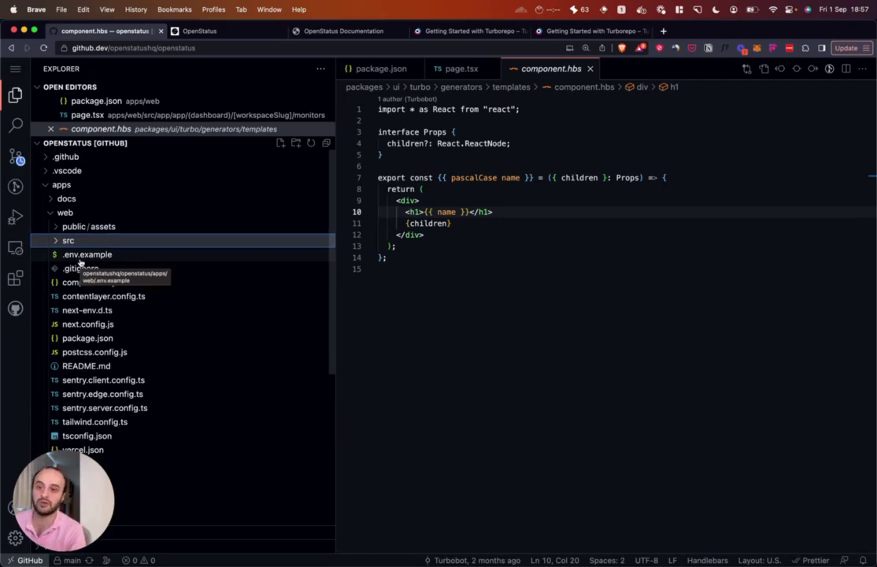
pyautogui.click(67, 199)
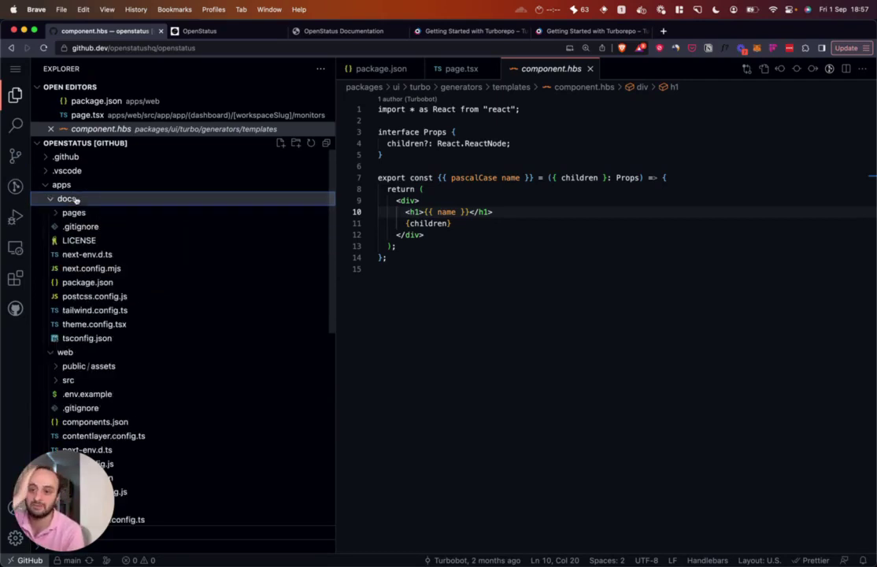
pyautogui.click(67, 198)
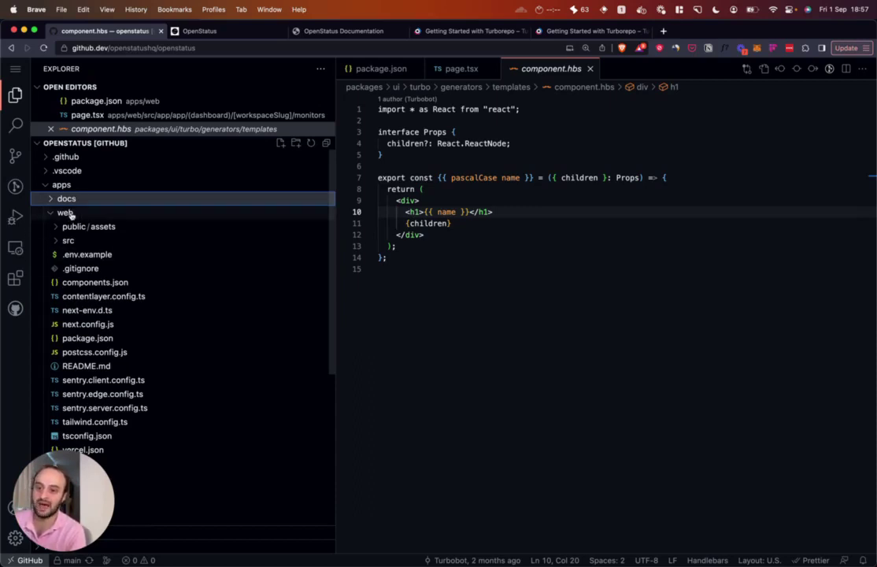
pyautogui.click(65, 212)
pyautogui.click(60, 352)
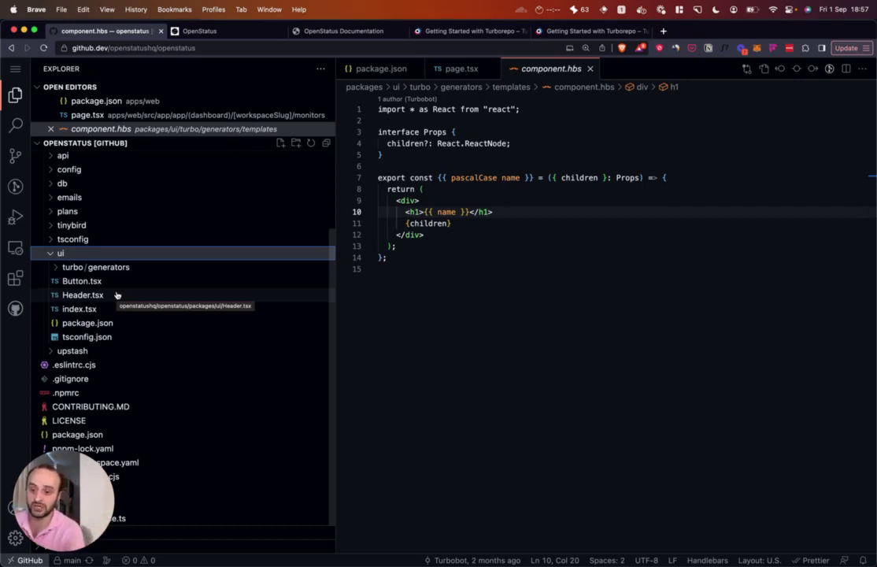
pyautogui.moveTo(63, 496); pyautogui.dragTo(251, 485)
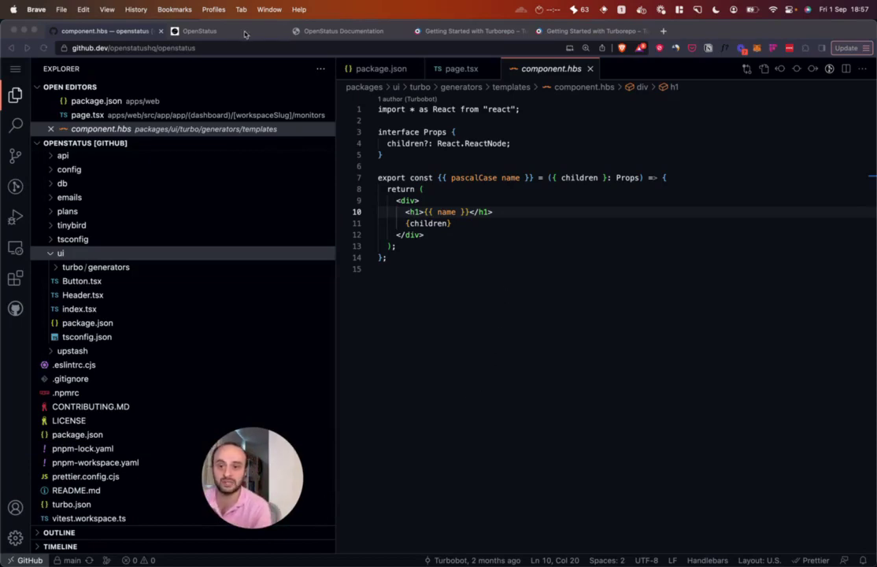
pyautogui.click(199, 31)
pyautogui.click(344, 31)
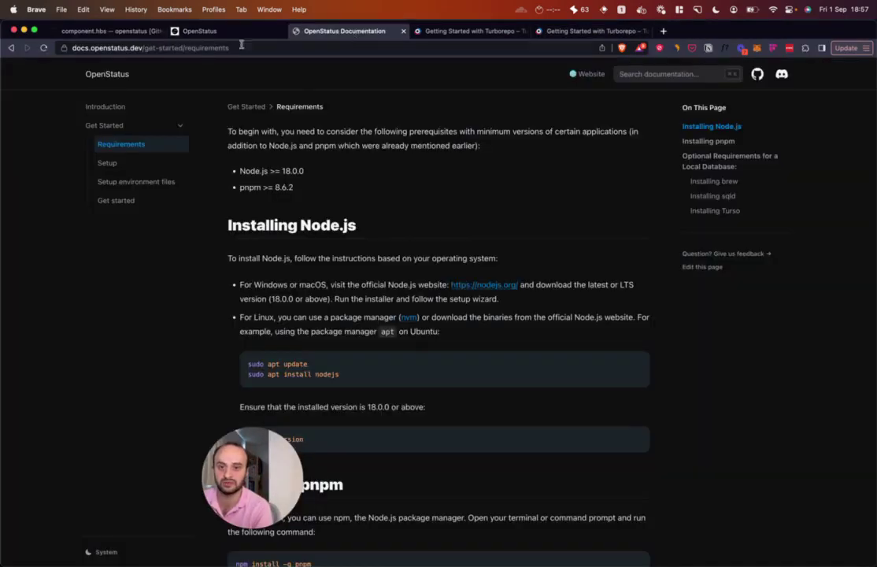
pyautogui.click(86, 31)
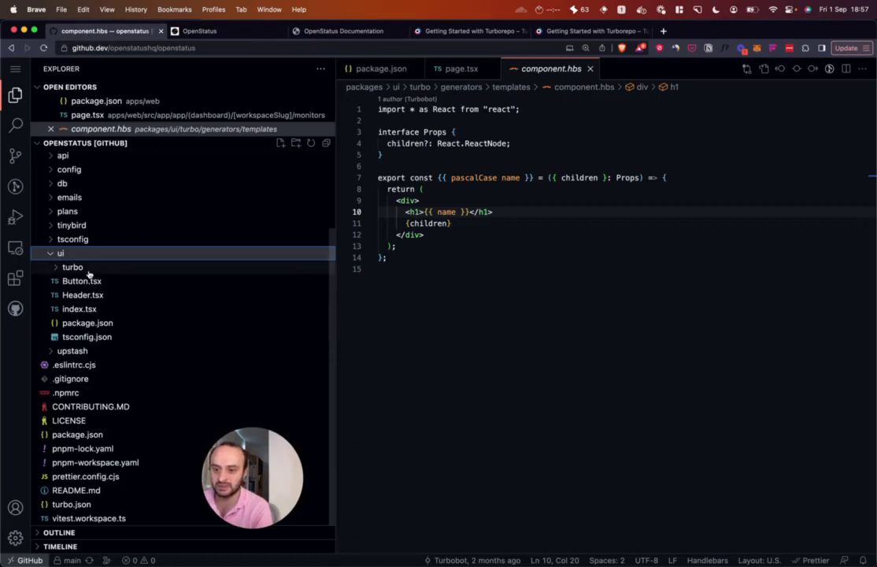
# Collapse the ui package and open packages/upstash/src/redis/client.ts in github.dev
pyautogui.click(61, 253)
pyautogui.click(91, 350)
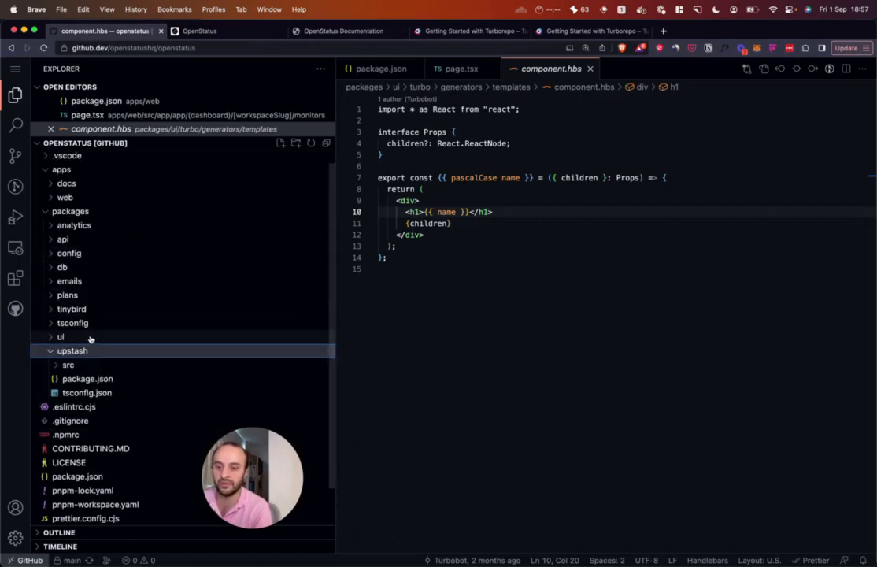
pyautogui.click(69, 365)
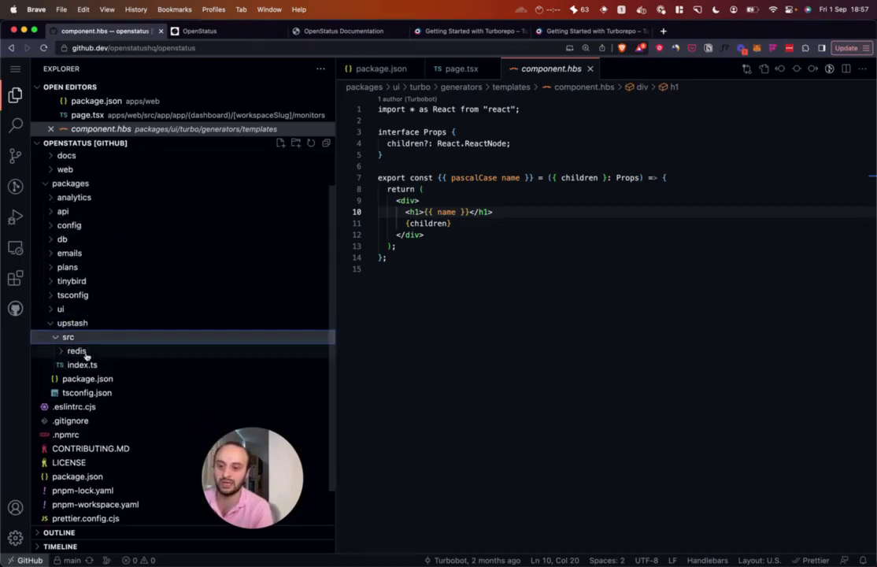
pyautogui.click(77, 350)
pyautogui.click(440, 155)
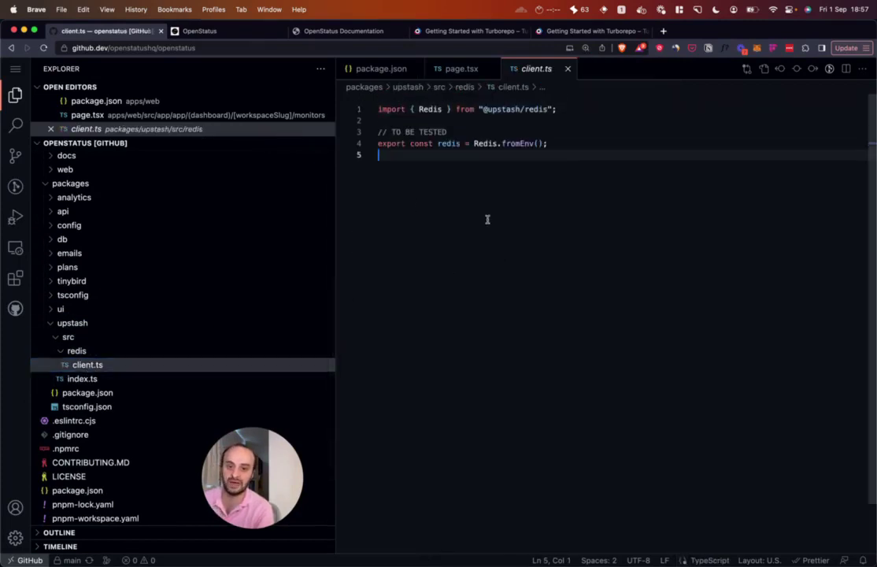
# Select through the client.ts code, then expand the emails package and apps/web folders
pyautogui.press('super+a')
pyautogui.click(440, 189)
pyautogui.doubleClick(421, 143)
pyautogui.click(420, 177)
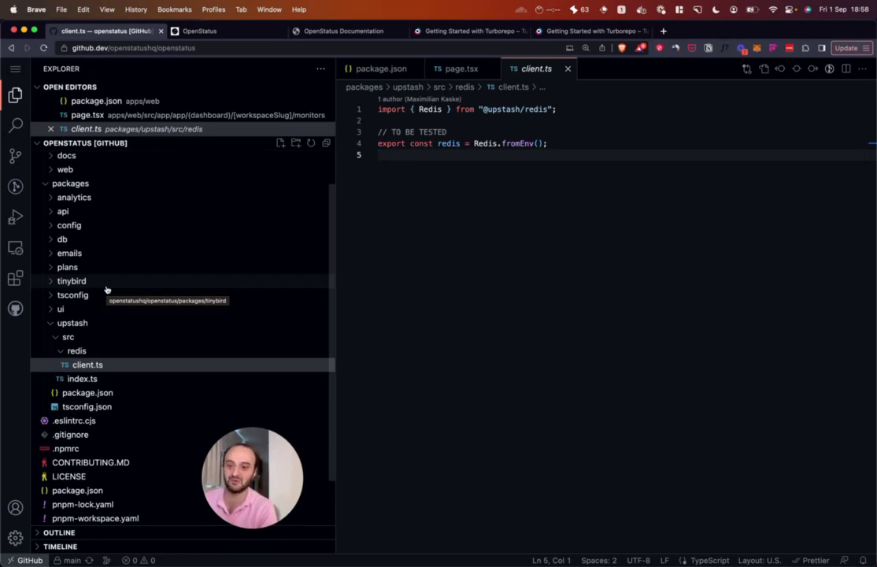
pyautogui.click(69, 253)
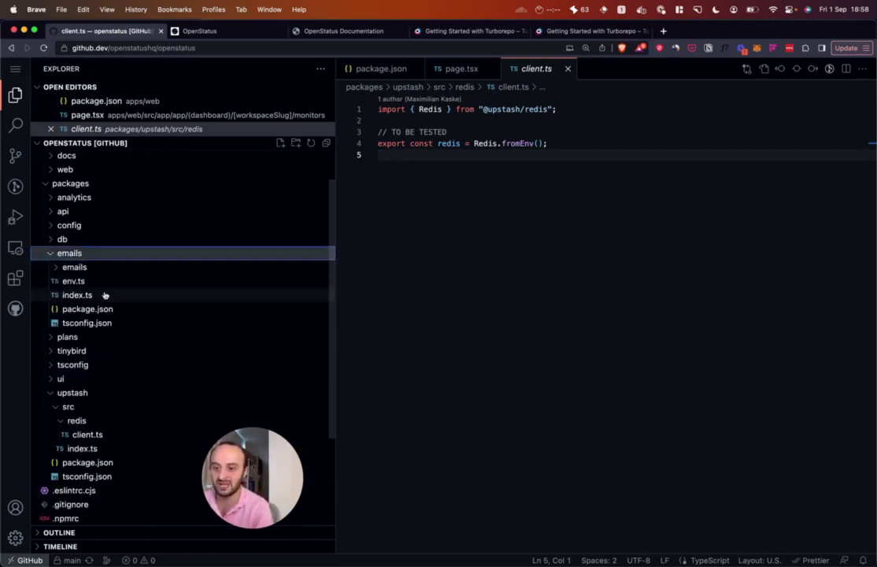
pyautogui.scroll(3, 102, 276)
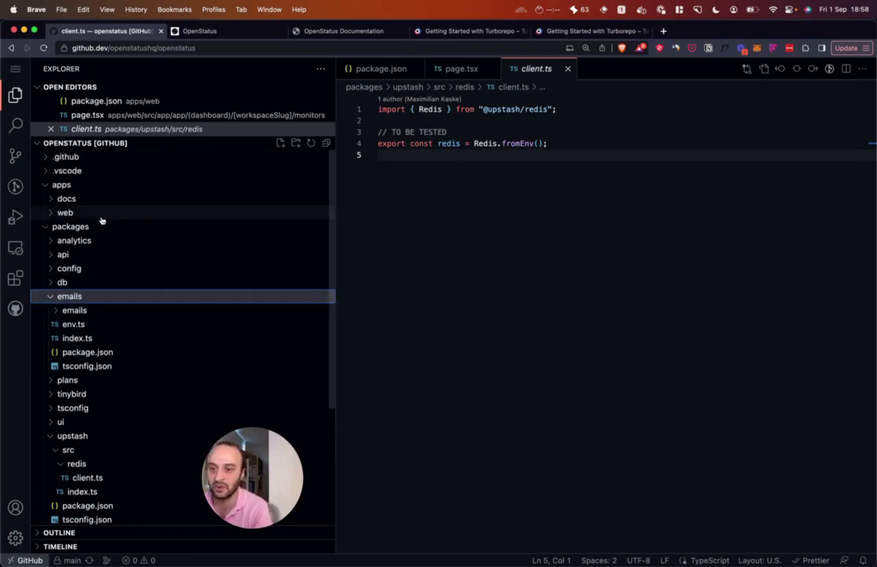
pyautogui.click(65, 213)
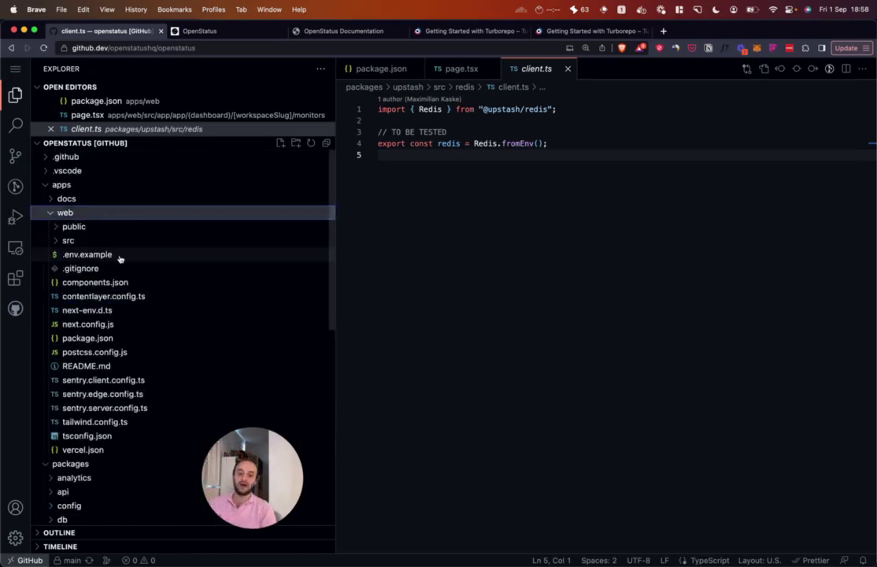